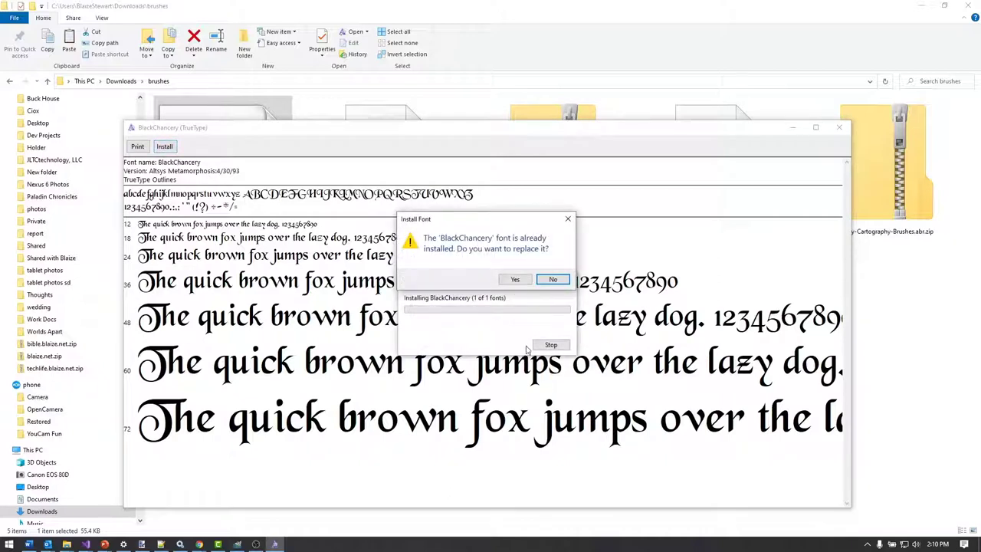
Step: Replace the already installed BlackChancery font and close its preview
click(515, 280)
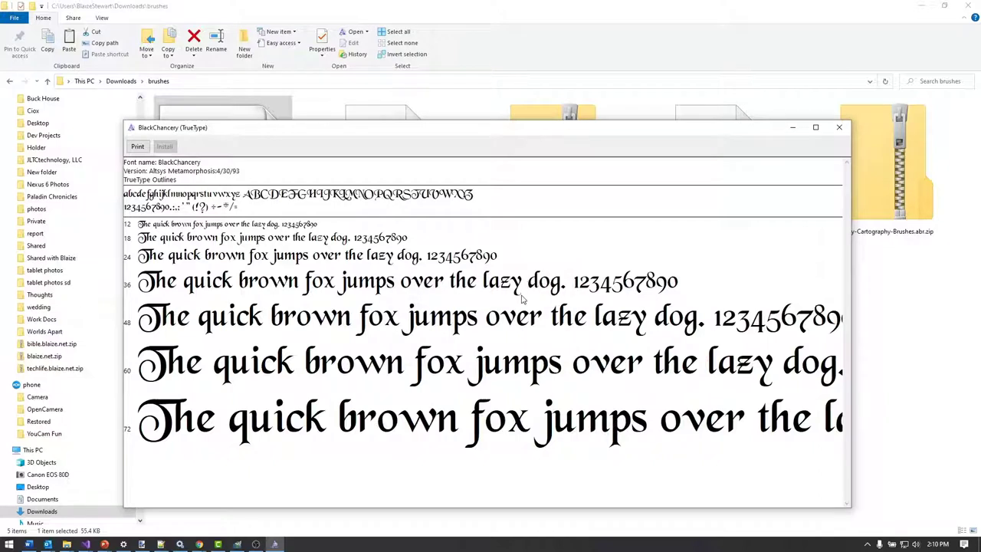
click(843, 127)
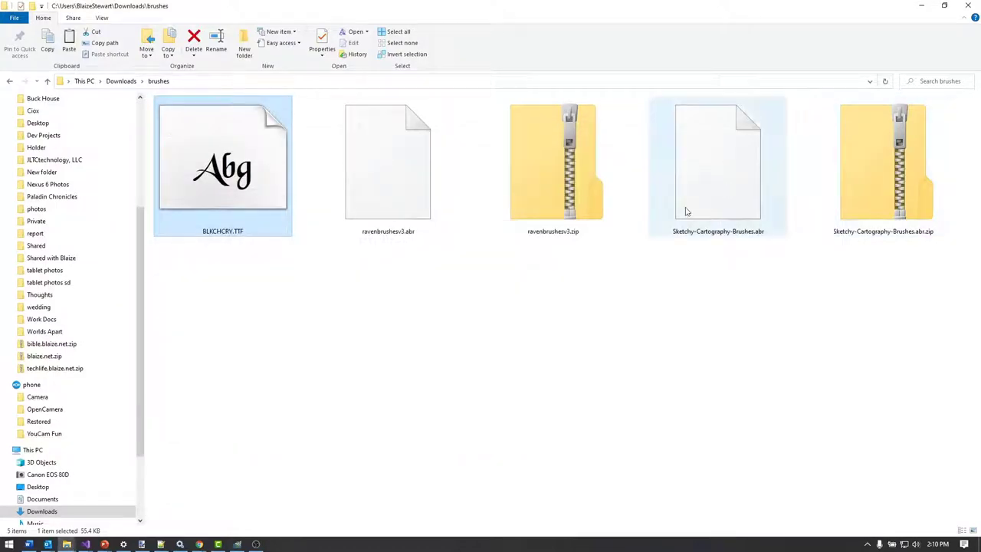
click(509, 348)
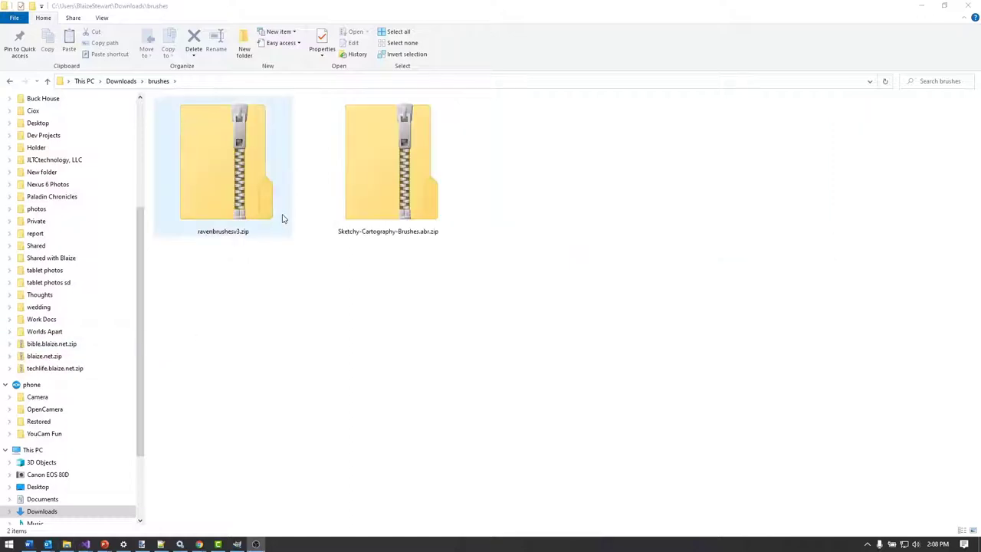
Step: Extract ravenbrushesv3.abr from ravenbrushesv3.zip into the brushes folder
double_click(246, 175)
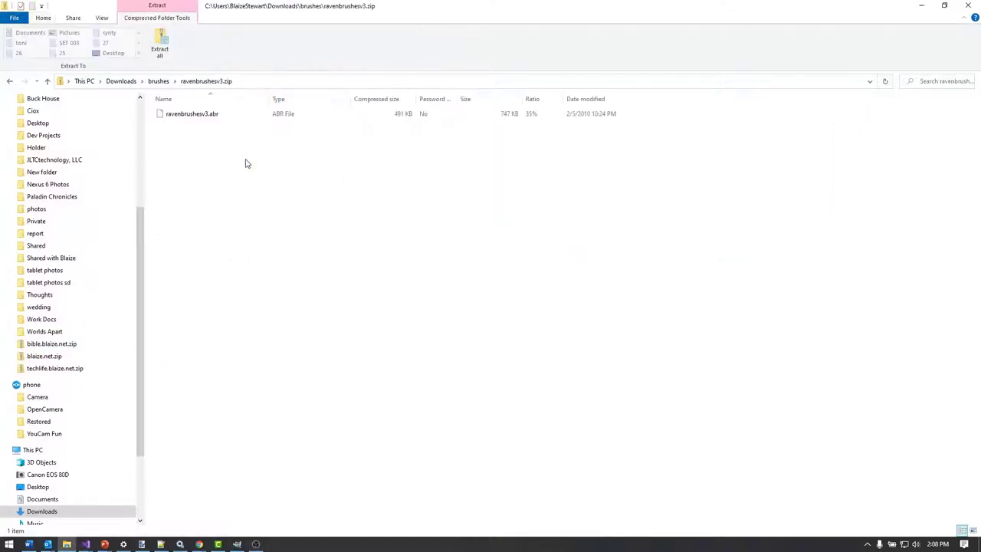
click(222, 114)
click(152, 82)
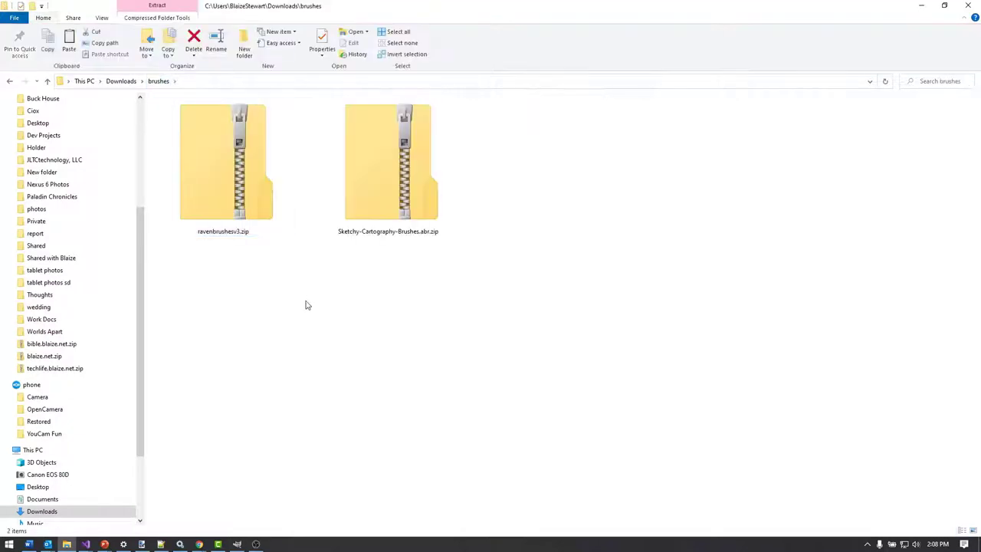
Step: Extract Sketchy-Cartography-Brushes.abr from its zip archive into the brushes folder
click(420, 164)
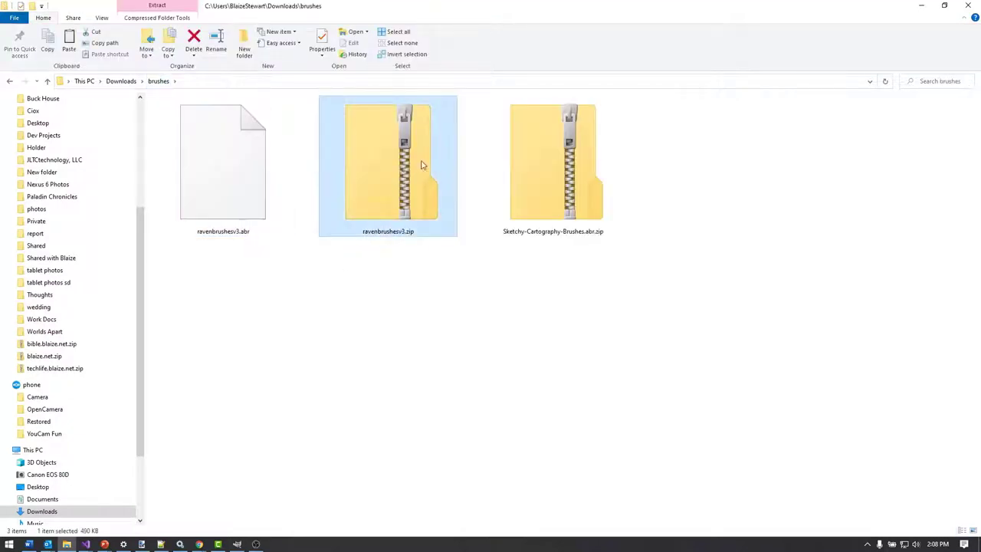
double_click(532, 156)
click(248, 125)
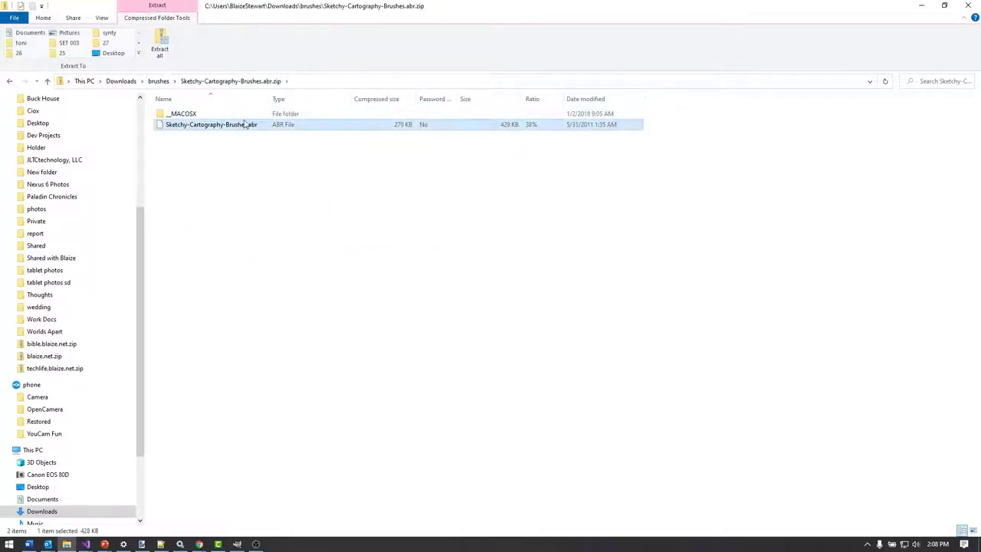
click(160, 81)
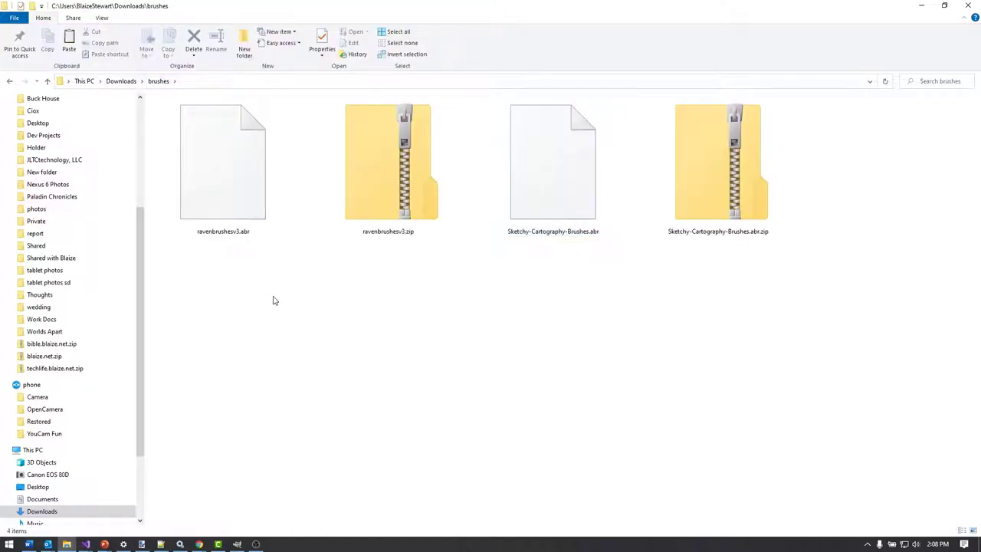
Step: Copy ravenbrushesv3.abr and Sketchy-Cartography-Brushes.abr, and go to the %appdata% folder
click(581, 161)
ctrl+click(273, 202)
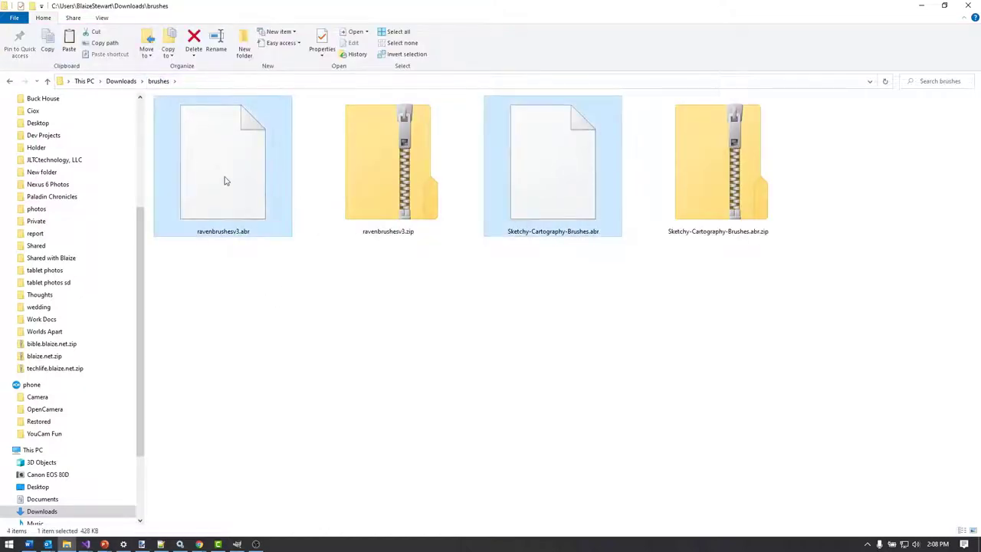
key(ctrl+c)
click(268, 82)
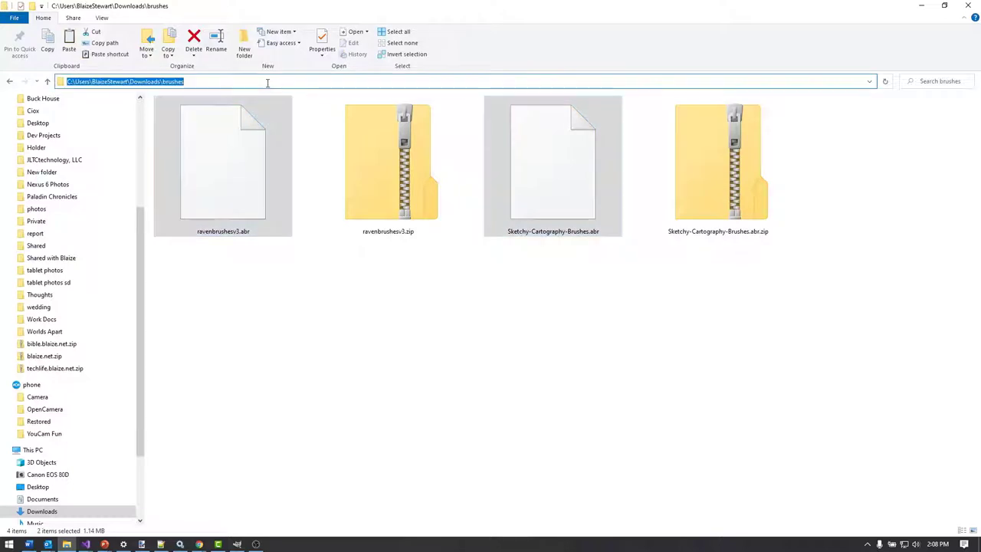
text(%appdata%)
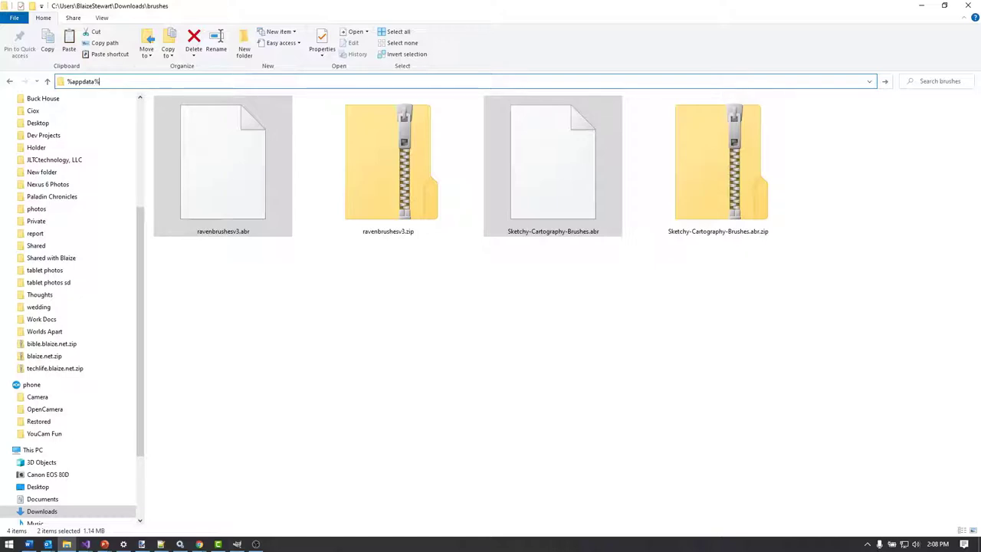
key(Return)
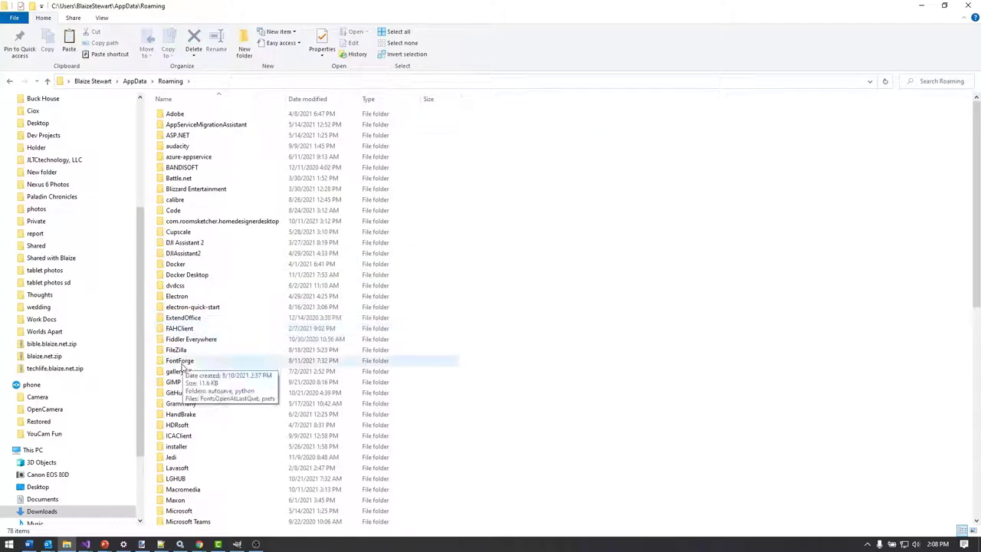
Step: Paste the two copied brush files into the brushes folder under GIMP\2.10
double_click(176, 382)
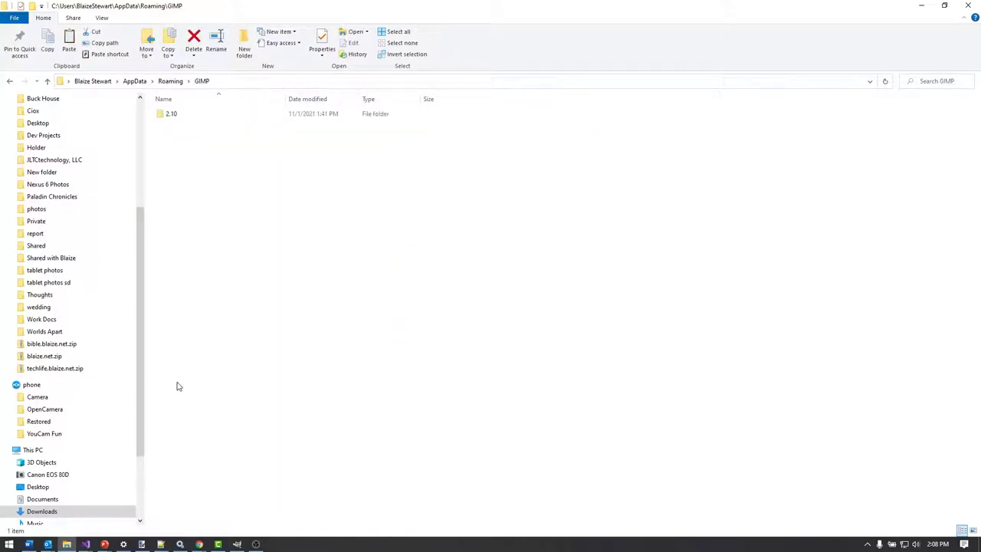
double_click(188, 113)
click(196, 126)
double_click(197, 125)
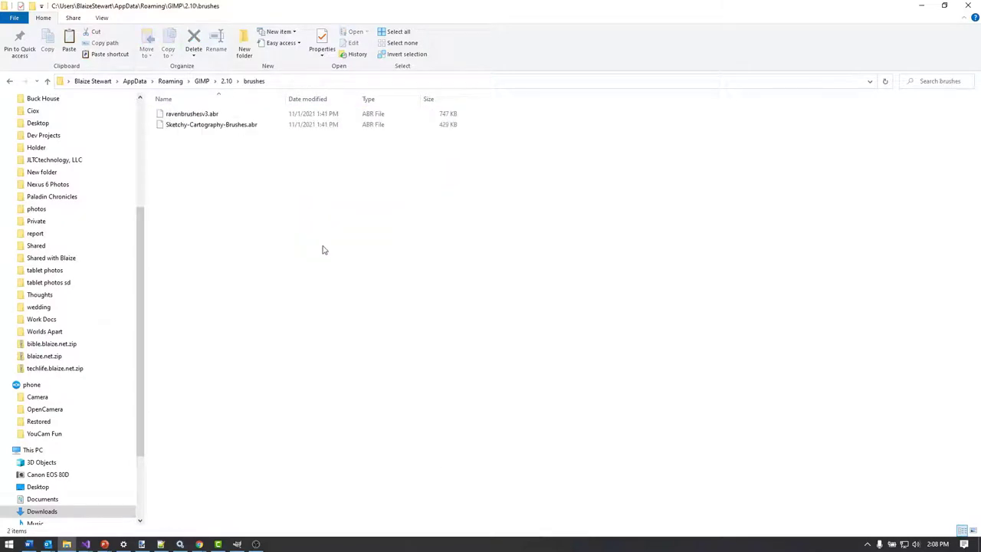
key(ctrl+v)
click(420, 196)
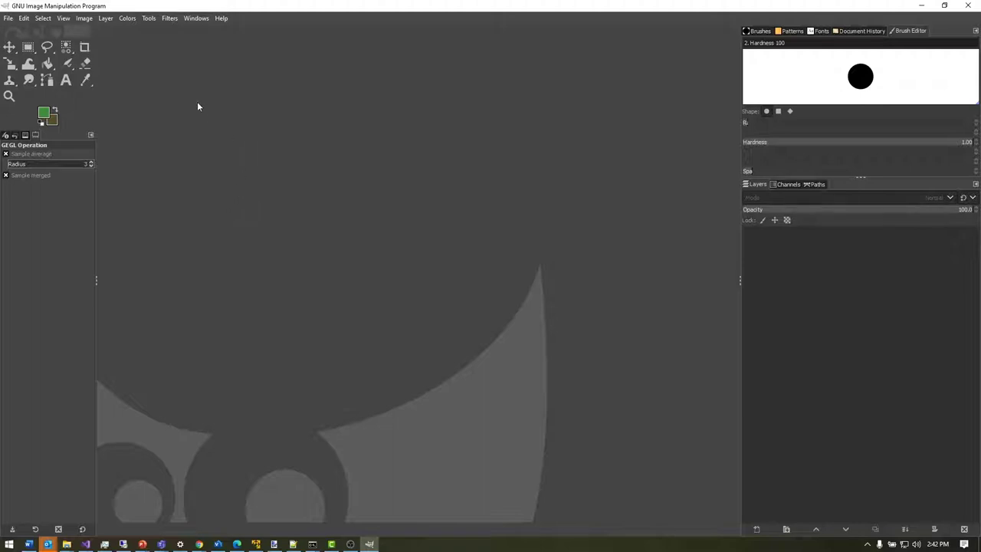
Step: Switch to GIMP and create a new image 3840 px wide and 2160 px high
click(8, 18)
click(21, 31)
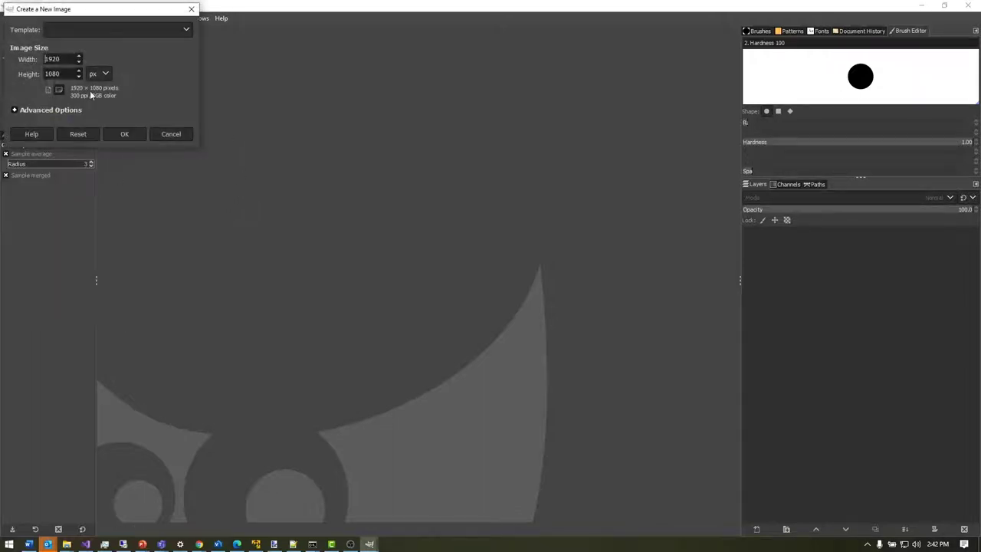
double_click(65, 58)
text(3840)
key(Tab)
text(21)
click(125, 135)
Step: Set the foreground colour to black and bucket-fill the entire background layer with it
click(47, 63)
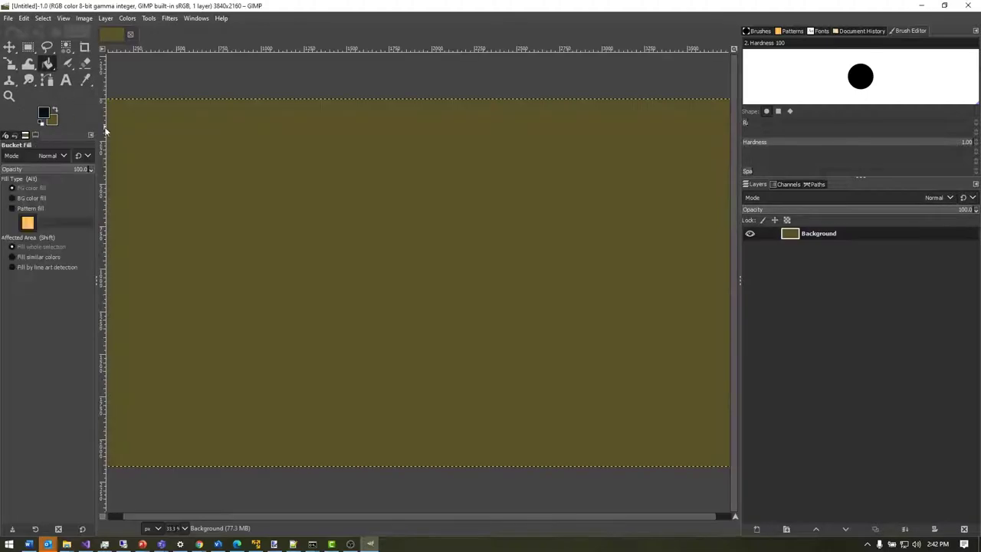
click(176, 152)
click(44, 114)
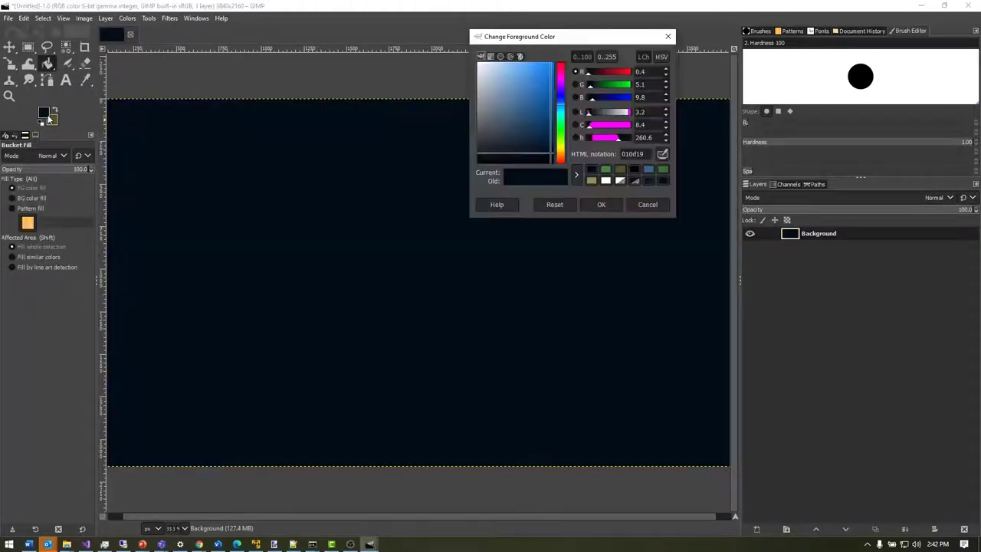
click(634, 178)
click(610, 205)
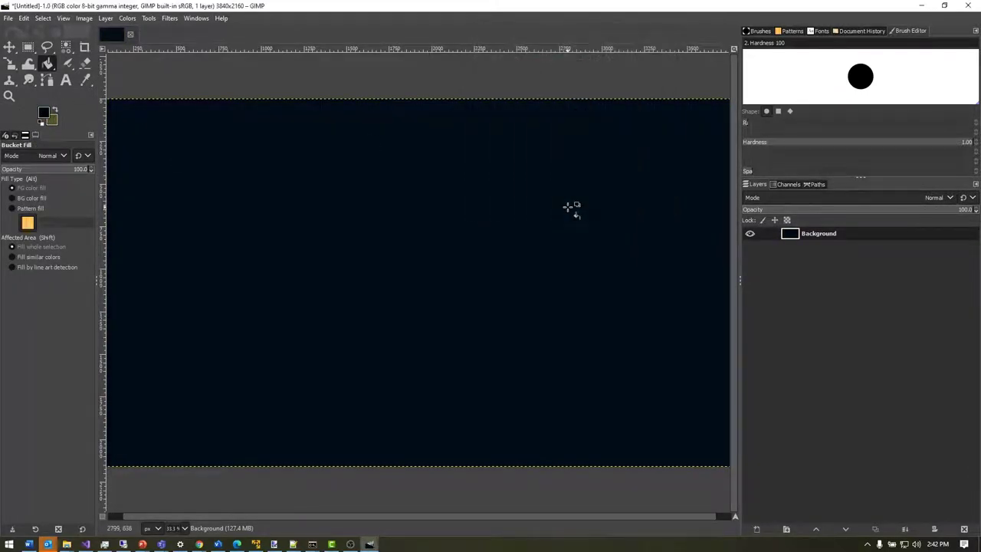
click(590, 244)
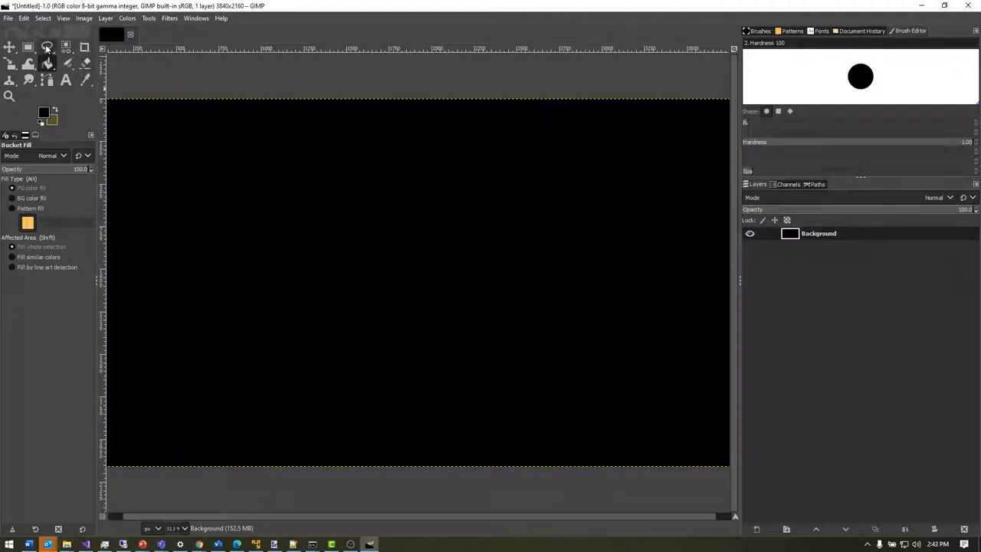
Step: Draw a freehand selection of an irregular landmass coastline spanning most of the canvas with Free Select
click(46, 48)
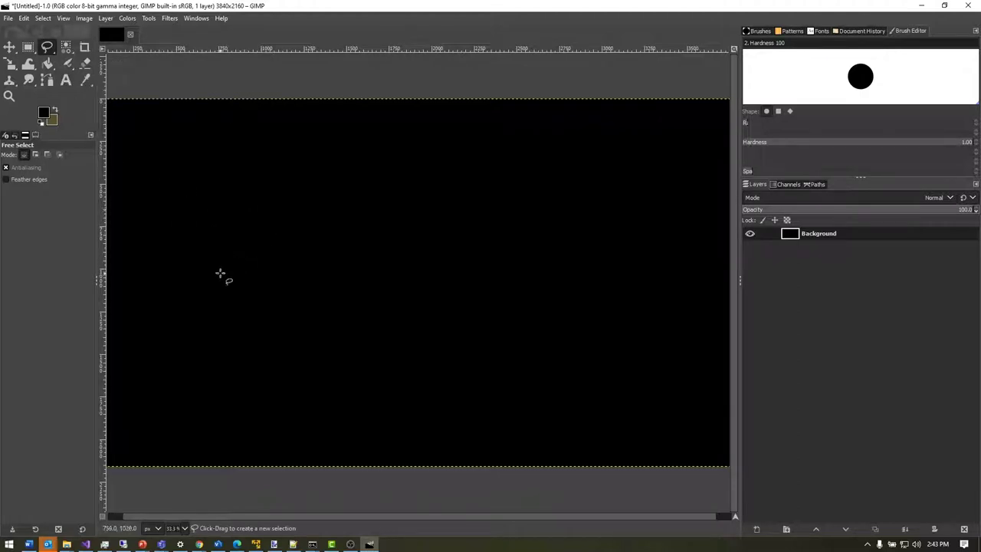
mouse_move(216, 288)
mouse_down()
mouse_move(235, 271)
mouse_move(253, 230)
mouse_move(260, 166)
mouse_move(293, 158)
mouse_move(299, 184)
mouse_move(338, 186)
mouse_move(381, 217)
mouse_move(390, 172)
mouse_move(414, 158)
mouse_move(448, 191)
mouse_move(446, 233)
mouse_move(465, 229)
mouse_move(497, 178)
mouse_move(667, 195)
mouse_move(680, 285)
mouse_move(676, 312)
mouse_move(623, 263)
mouse_move(620, 246)
mouse_move(609, 272)
mouse_move(623, 362)
mouse_move(613, 394)
mouse_move(597, 402)
mouse_move(567, 372)
mouse_move(487, 393)
mouse_move(297, 408)
mouse_move(437, 328)
mouse_move(321, 328)
mouse_move(263, 345)
mouse_move(208, 344)
mouse_move(183, 328)
mouse_move(193, 316)
mouse_move(256, 316)
mouse_move(188, 294)
mouse_move(160, 247)
mouse_move(173, 236)
mouse_move(196, 268)
mouse_move(208, 250)
mouse_move(220, 288)
mouse_up()
key(Return)
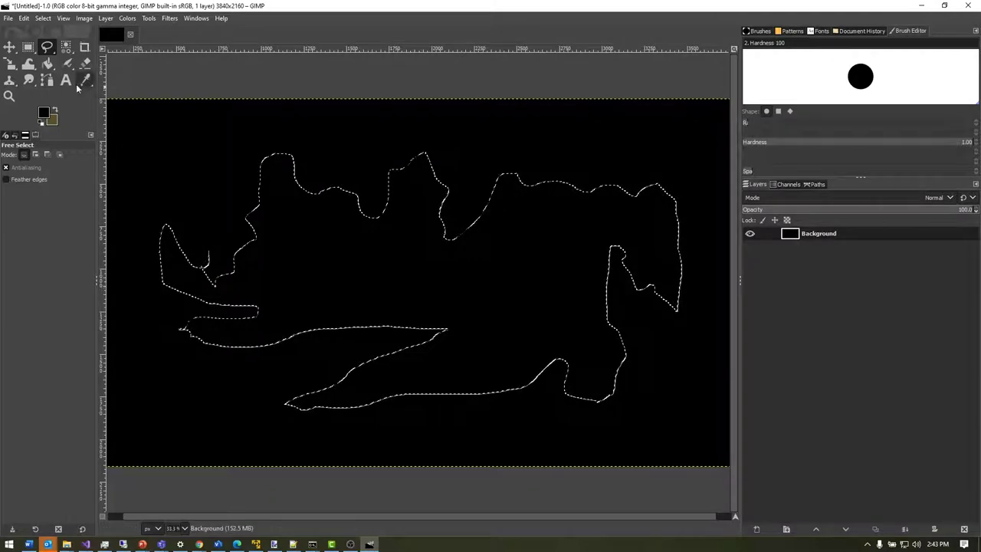
Step: Bucket-fill the landmass selection with white and clear the selection
click(43, 115)
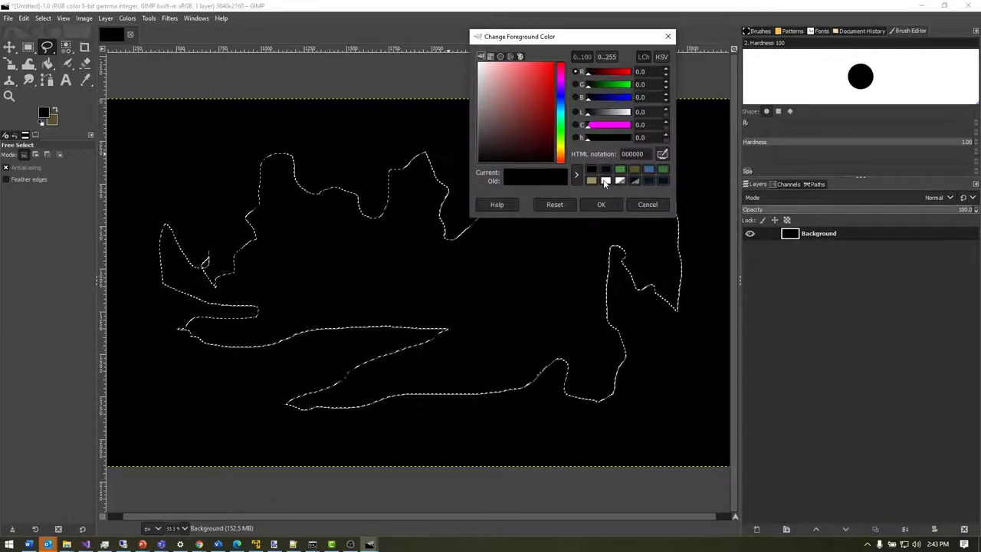
click(606, 180)
click(601, 204)
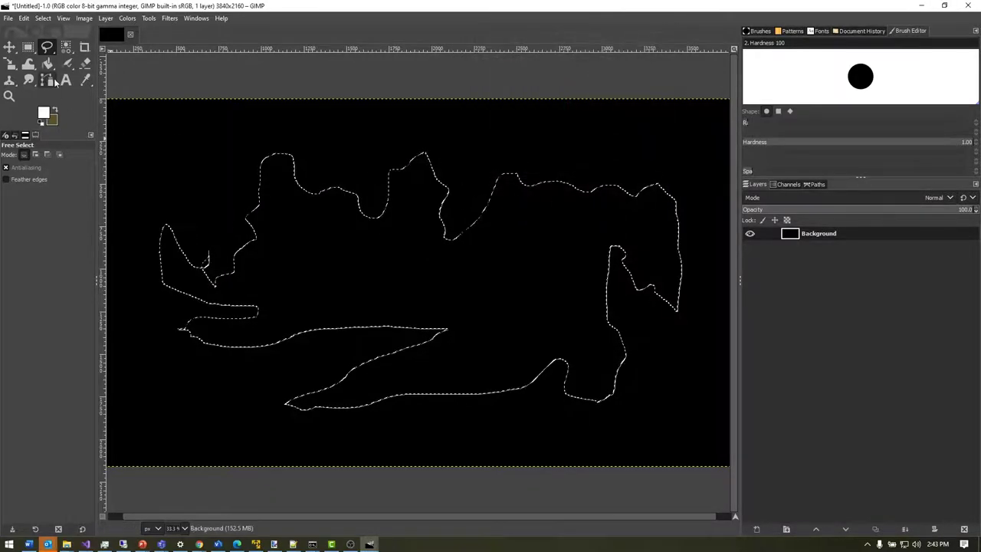
click(46, 64)
click(300, 225)
click(42, 19)
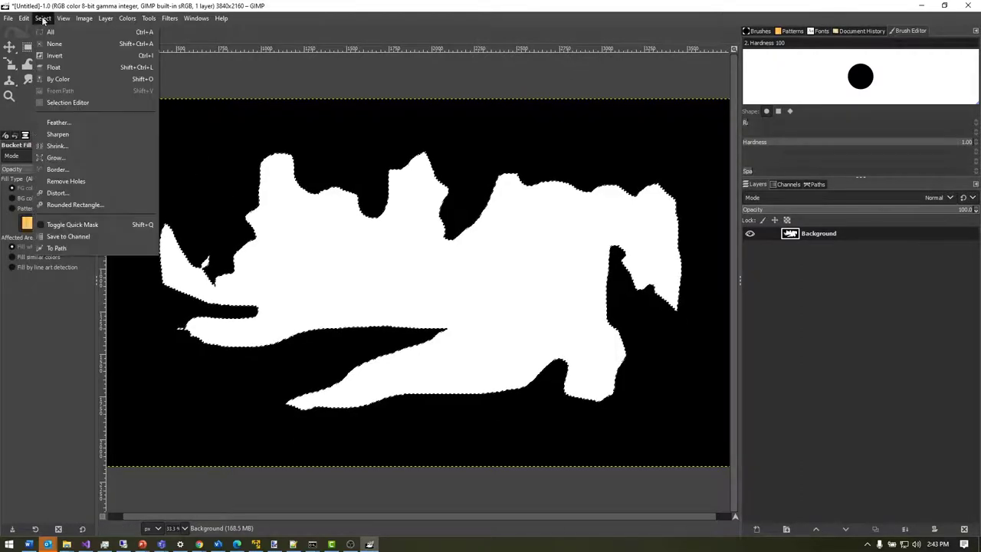
click(54, 44)
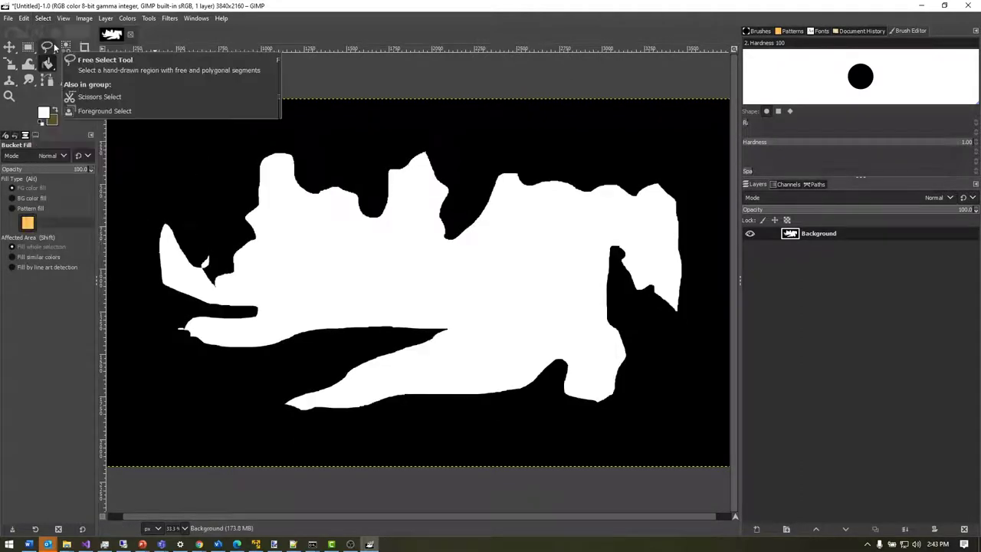
Step: Apply a strong Gaussian Blur to the background layer to soften the white landmass edges
click(167, 18)
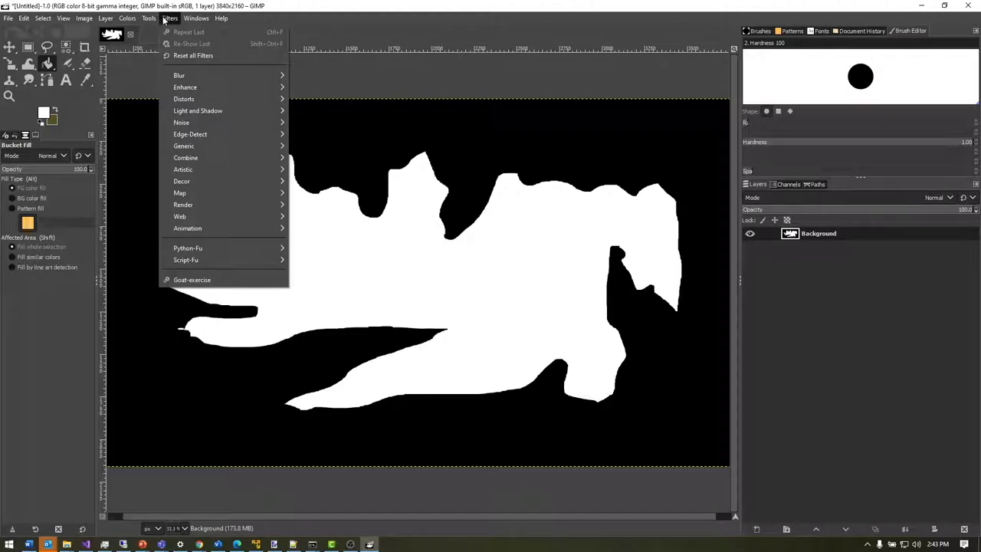
mouse_move(191, 75)
click(306, 84)
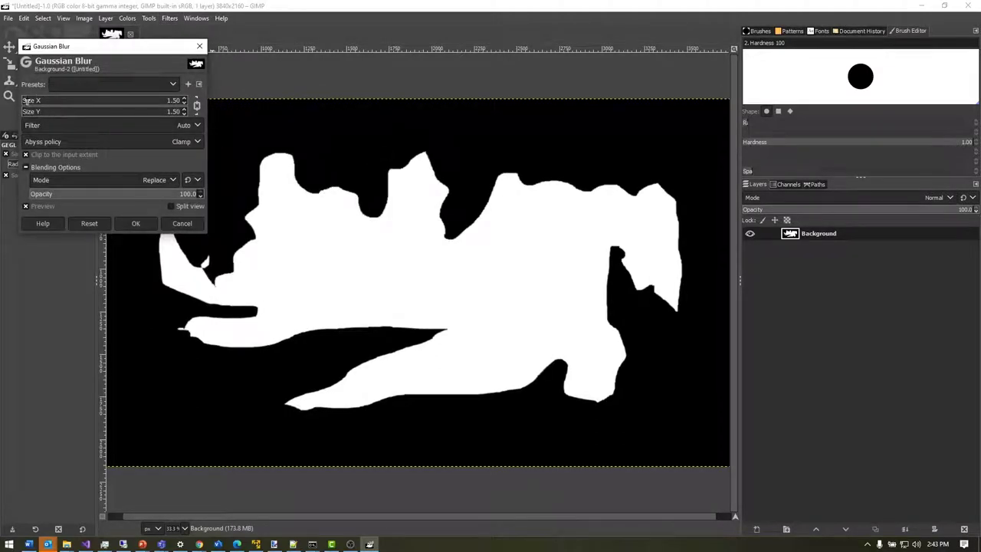
drag(27, 100, 61, 101)
click(136, 223)
Step: Add a new transparent layer named "cloudy" above the background
right_click(824, 238)
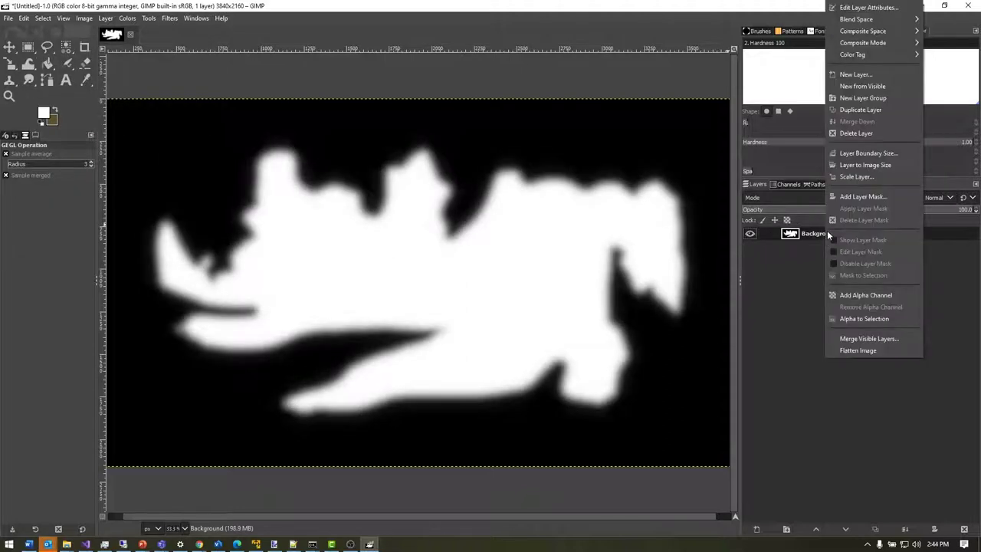
click(857, 75)
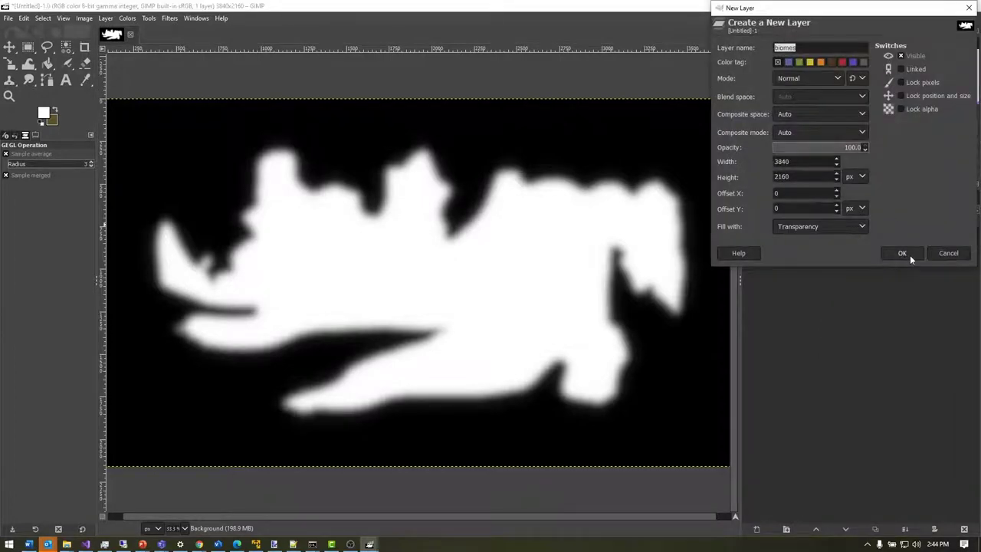
text(cloudy)
click(910, 256)
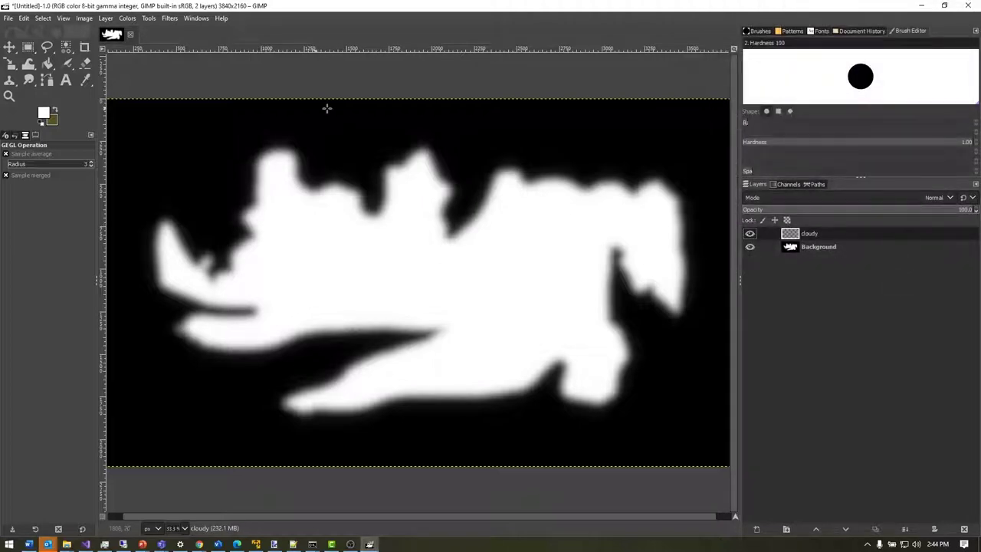
Step: Render Solid Noise on the "cloudy" layer with X and Y size 16, detail 15 and a new random seed
click(169, 18)
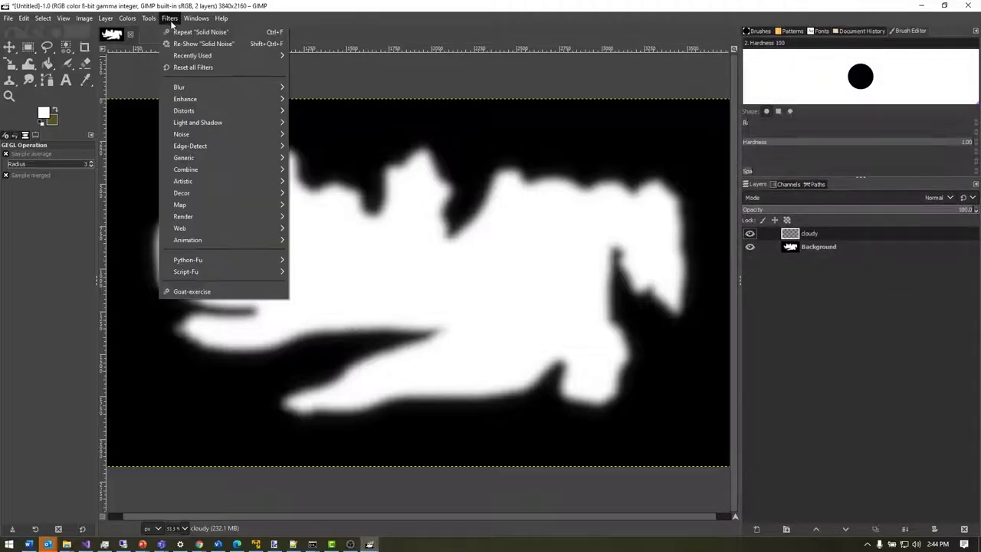
mouse_move(203, 195)
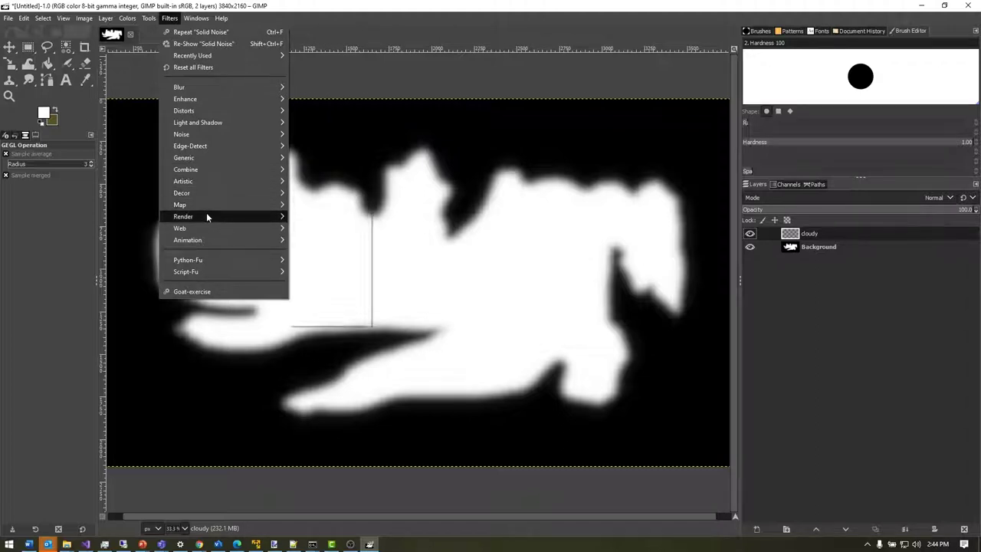
mouse_move(206, 216)
mouse_move(323, 230)
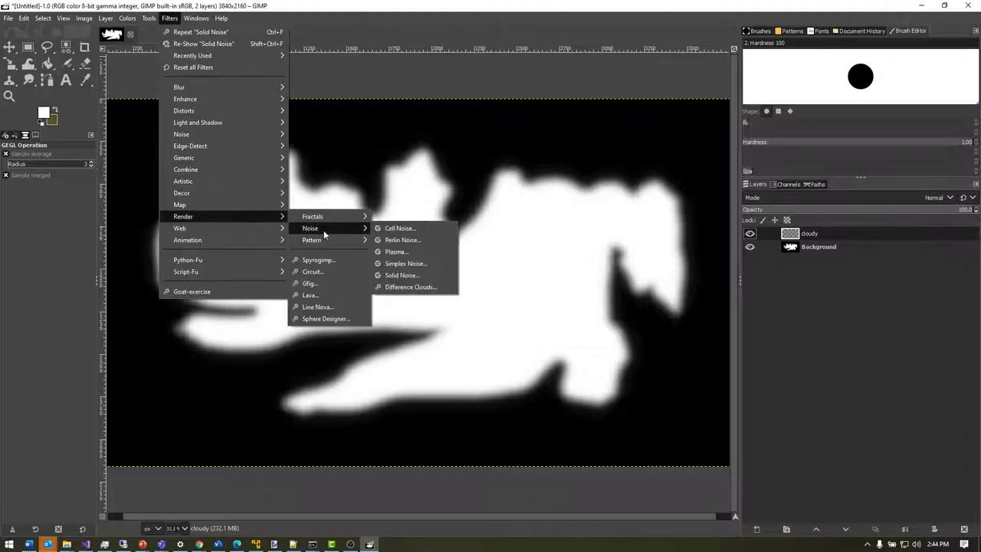
click(402, 275)
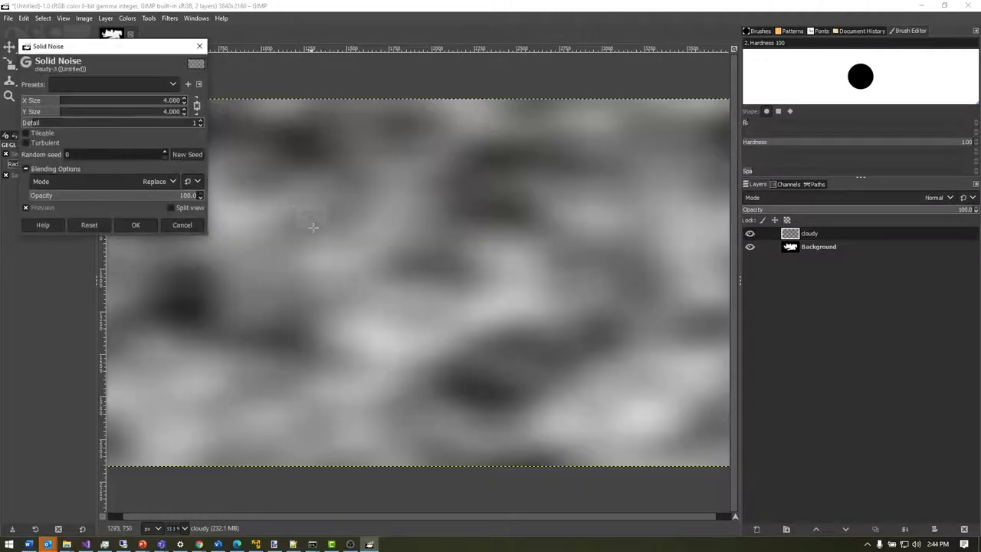
drag(60, 102, 187, 102)
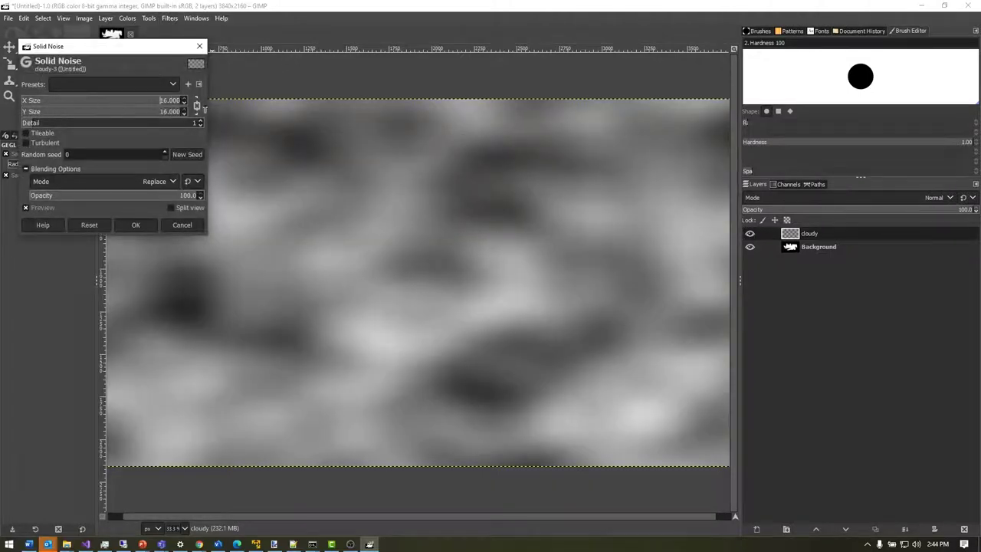
drag(30, 123, 200, 124)
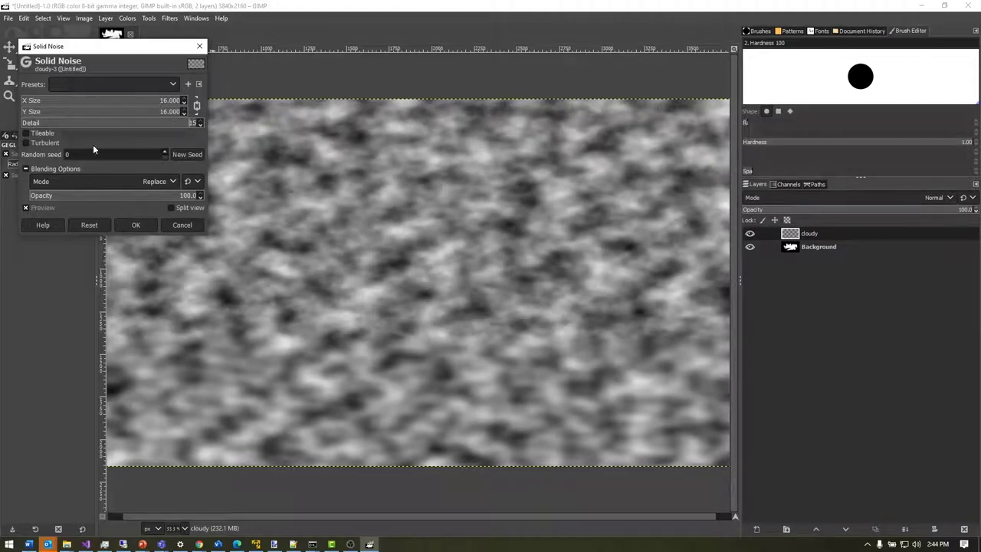
click(184, 154)
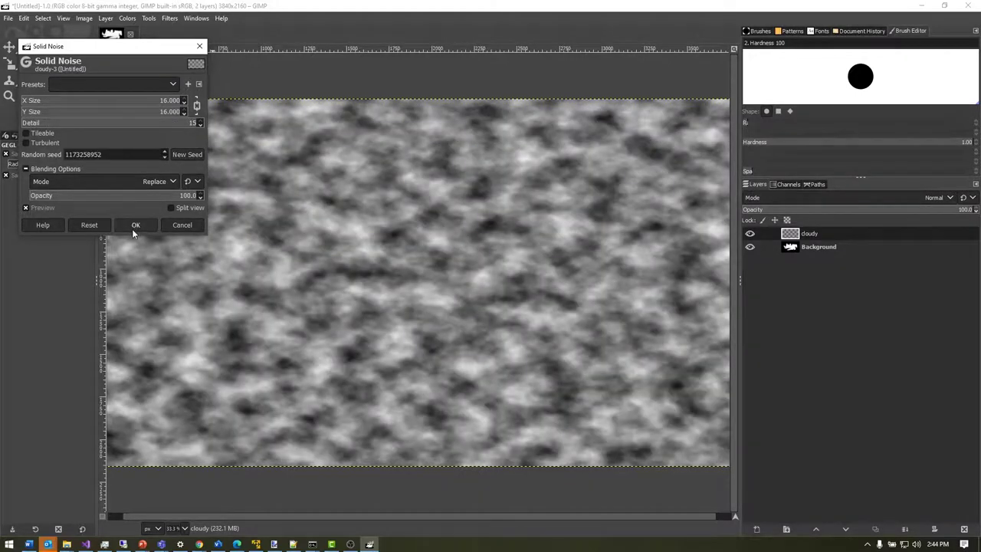
click(133, 224)
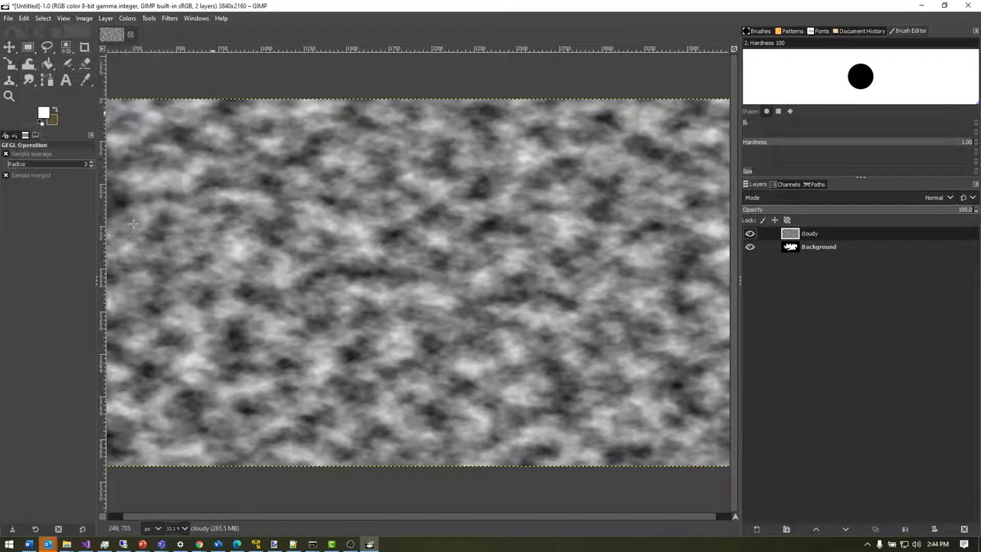
Step: Raise the brightness of the "cloudy" layer to 69 with Brightness-Contrast
click(127, 19)
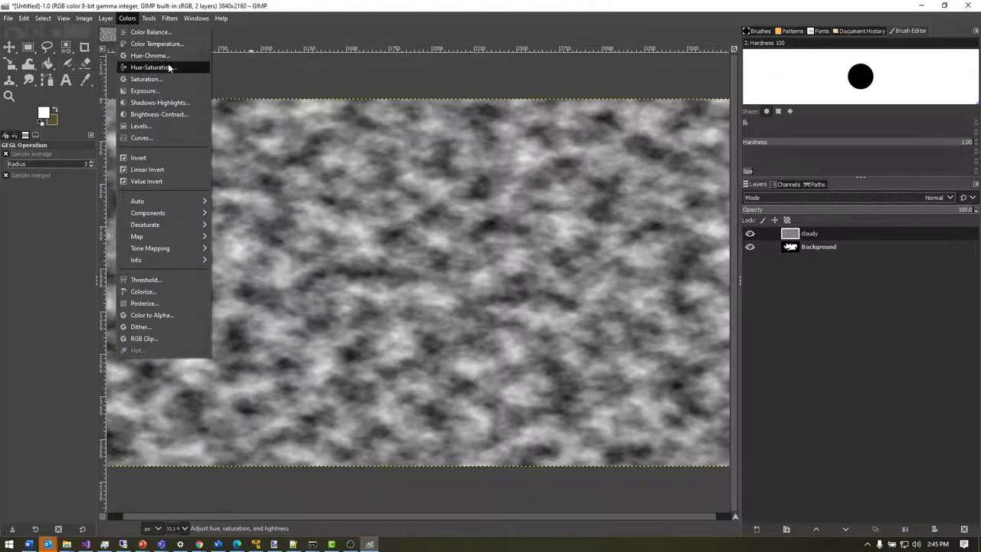
click(178, 115)
drag(161, 107, 214, 109)
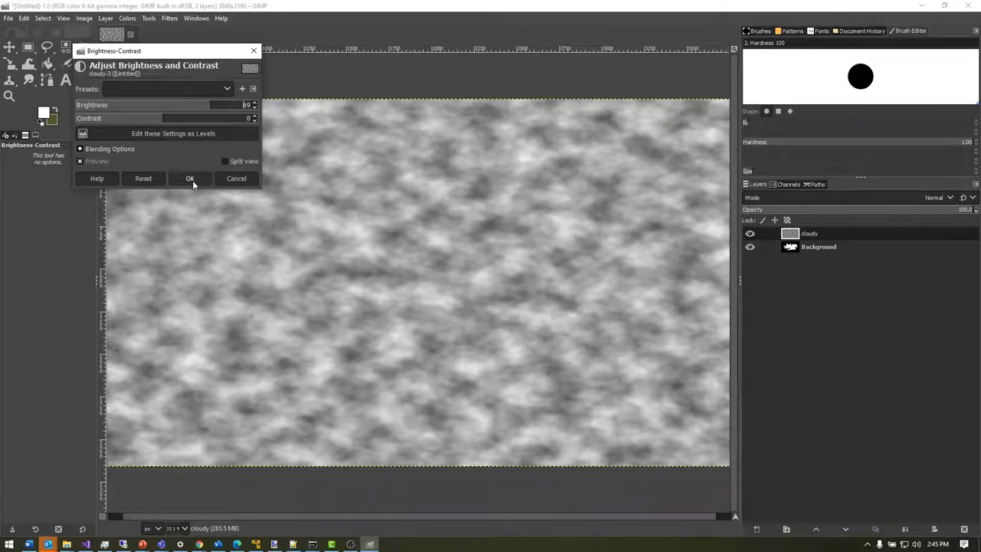
click(190, 179)
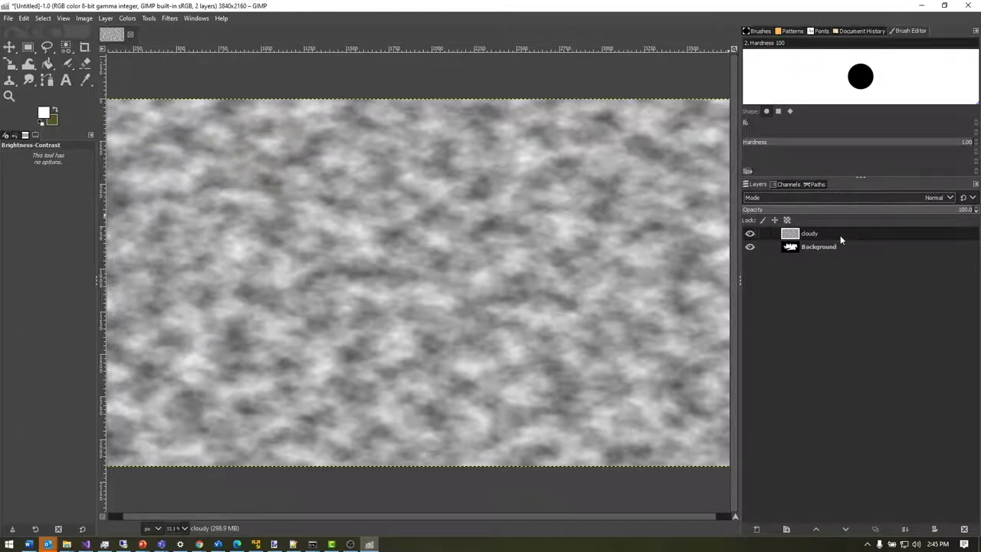
Step: Set the "cloudy" layer's blend mode to Multiply and merge it down into the background
click(950, 198)
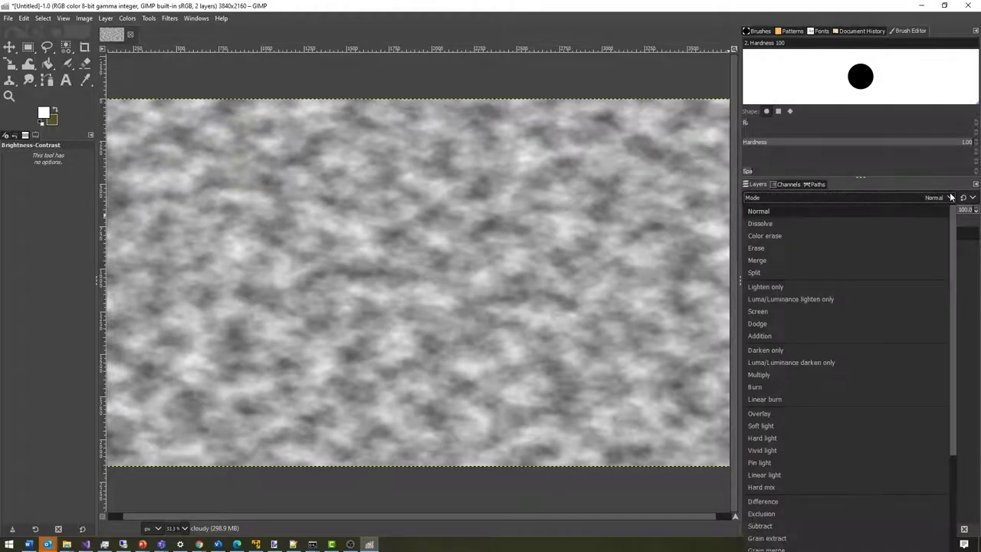
click(881, 374)
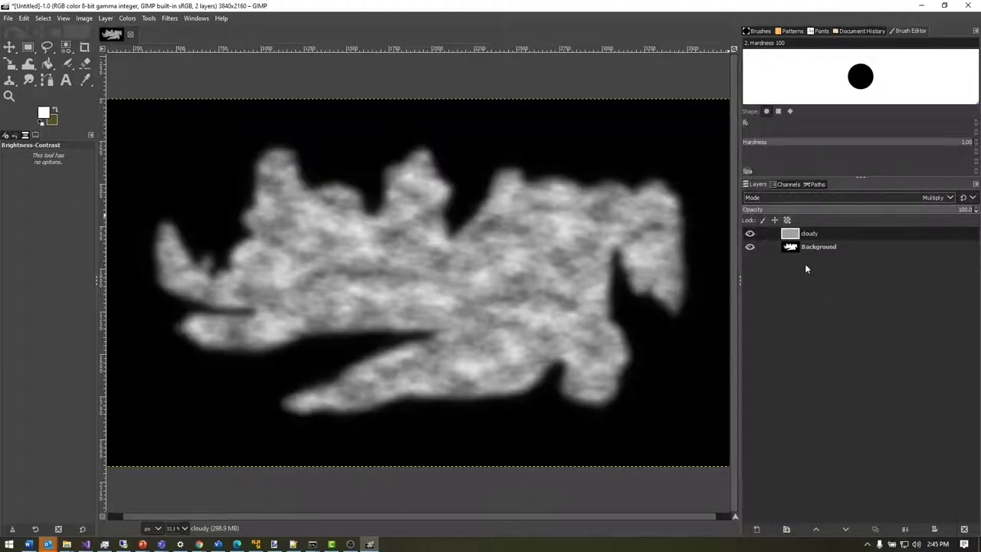
right_click(816, 234)
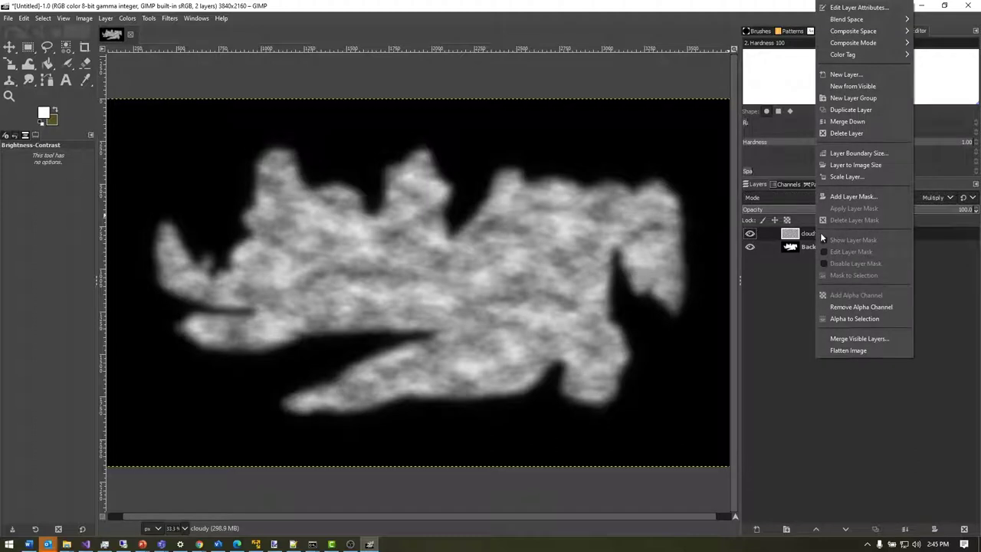
click(842, 121)
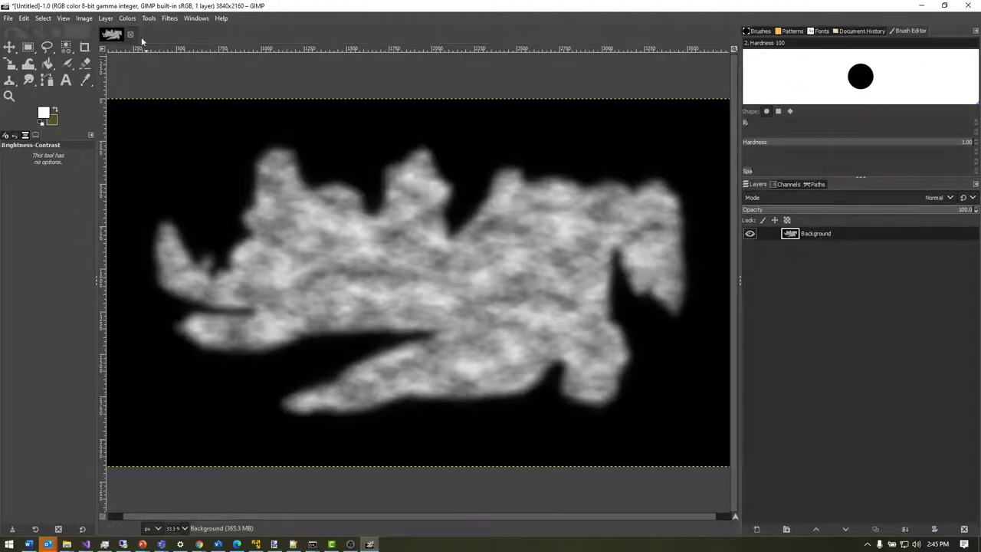
Step: Apply a Threshold of 136 to 255 to the merged background to get a hard-edged black-and-white landmass
click(127, 18)
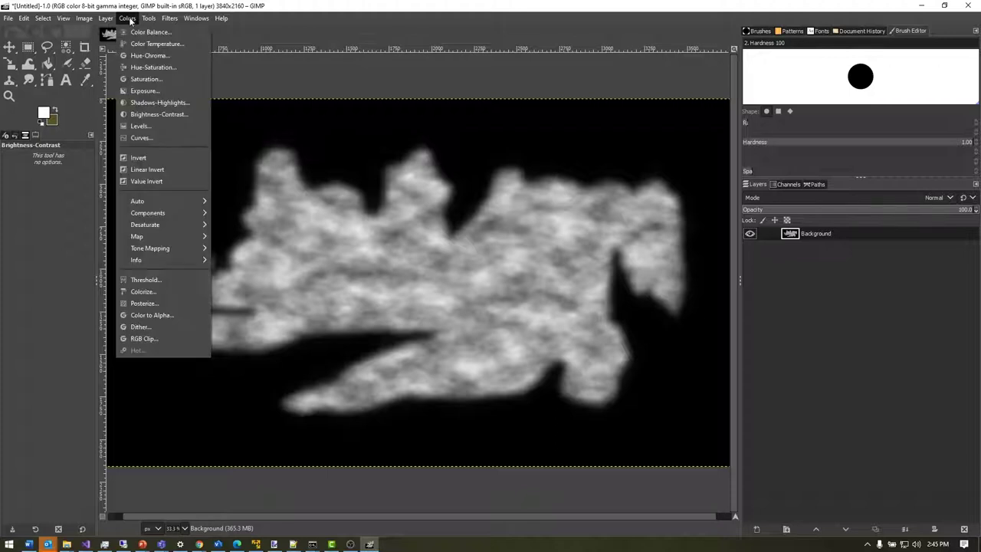
click(143, 278)
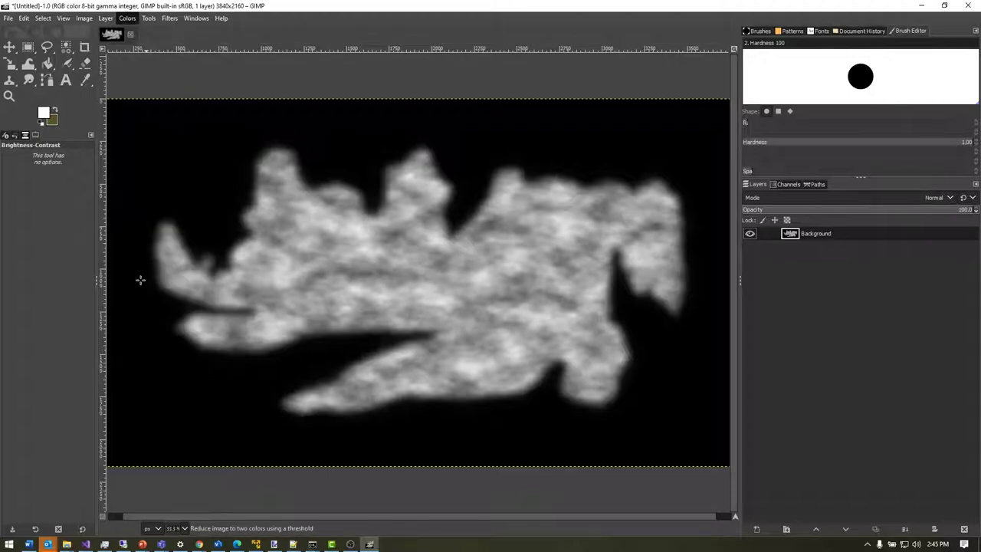
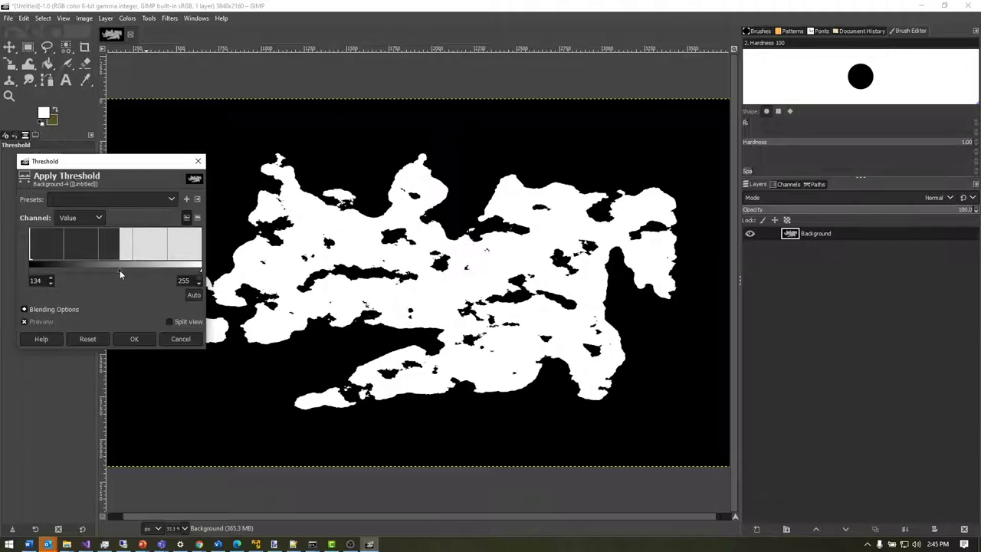
mouse_move(200, 269)
mouse_down()
mouse_move(170, 269)
mouse_move(209, 270)
mouse_up()
drag(119, 269, 121, 269)
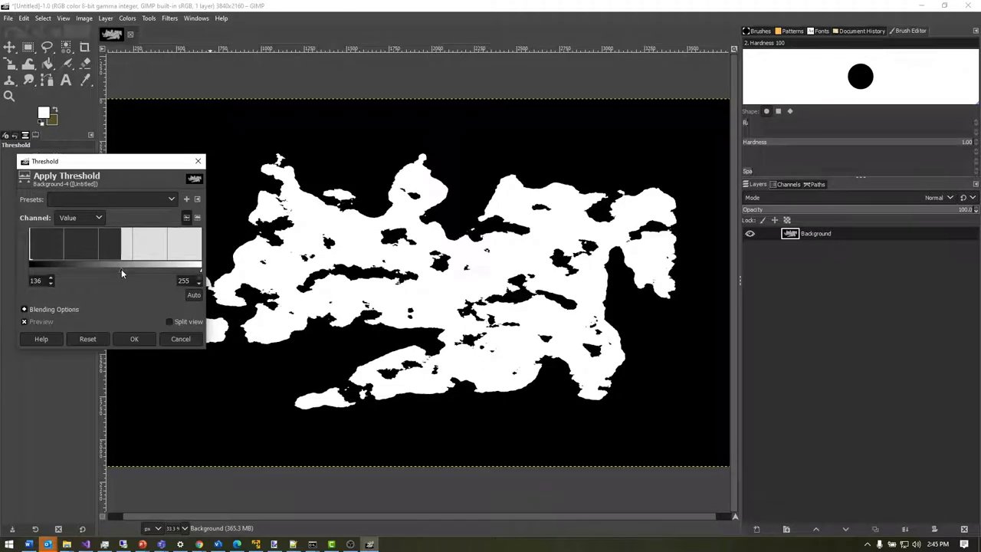
click(136, 340)
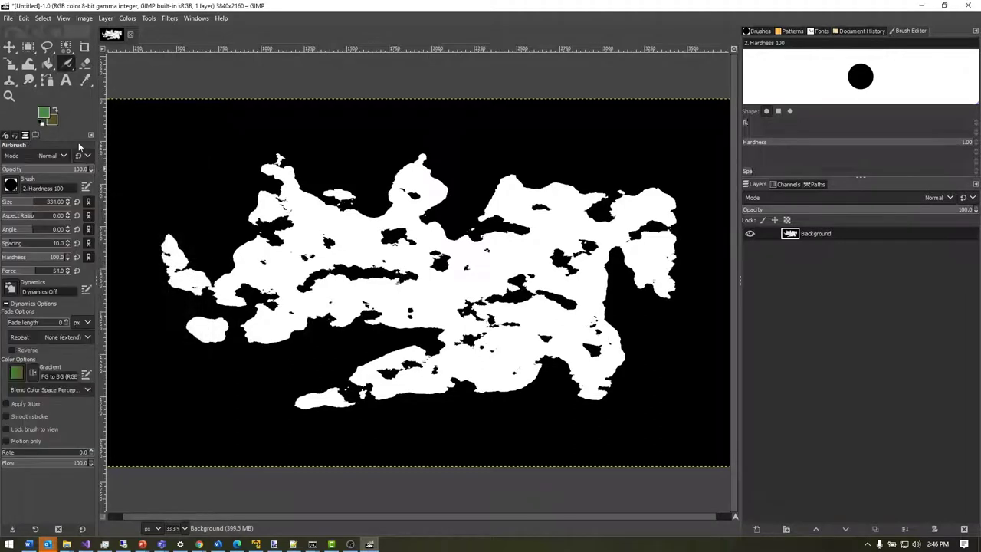
Step: Paint over unwanted black holes inside the landmass with a white (ffffff) Airbrush at size 216
click(44, 113)
click(606, 170)
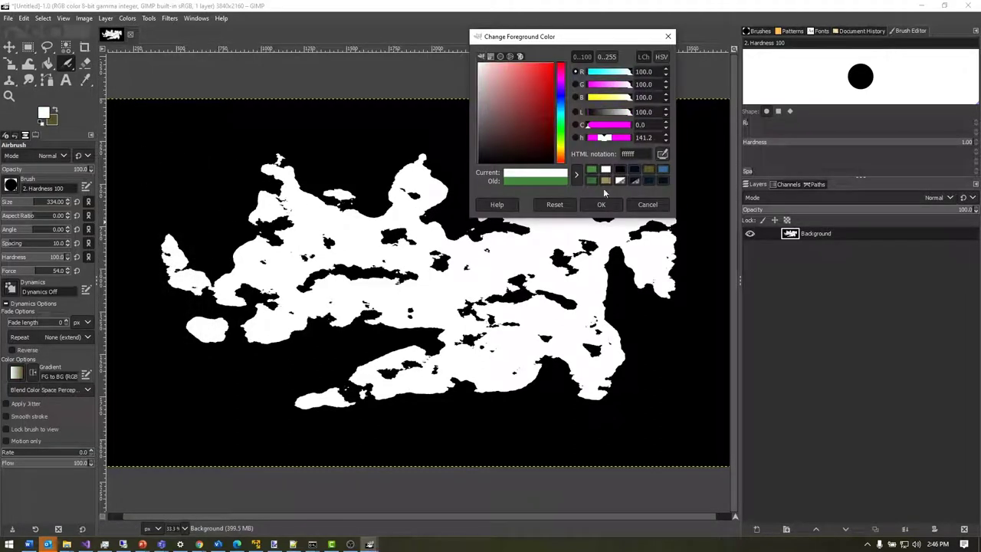
click(602, 203)
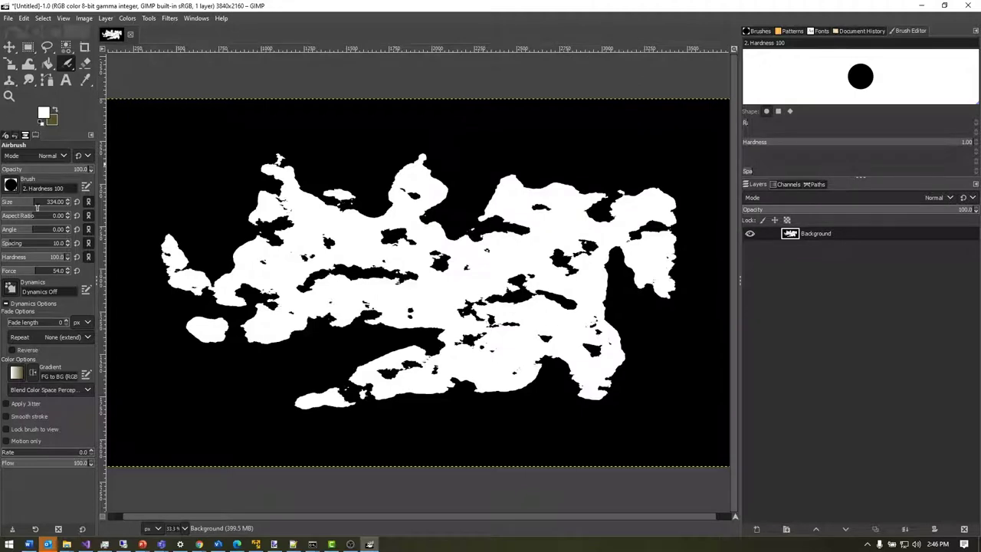
drag(26, 206, 25, 206)
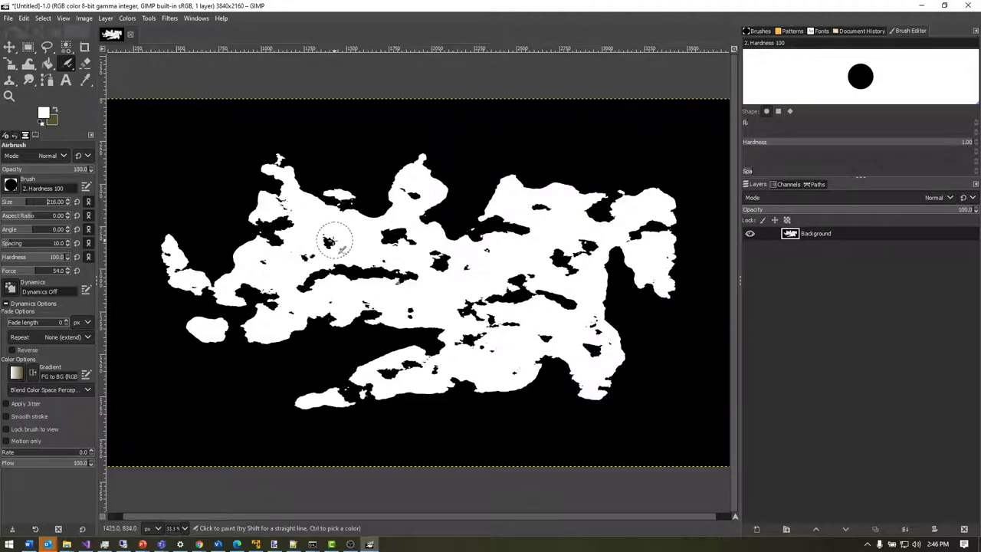
mouse_move(326, 244)
mouse_down()
mouse_move(399, 240)
mouse_move(476, 265)
mouse_up()
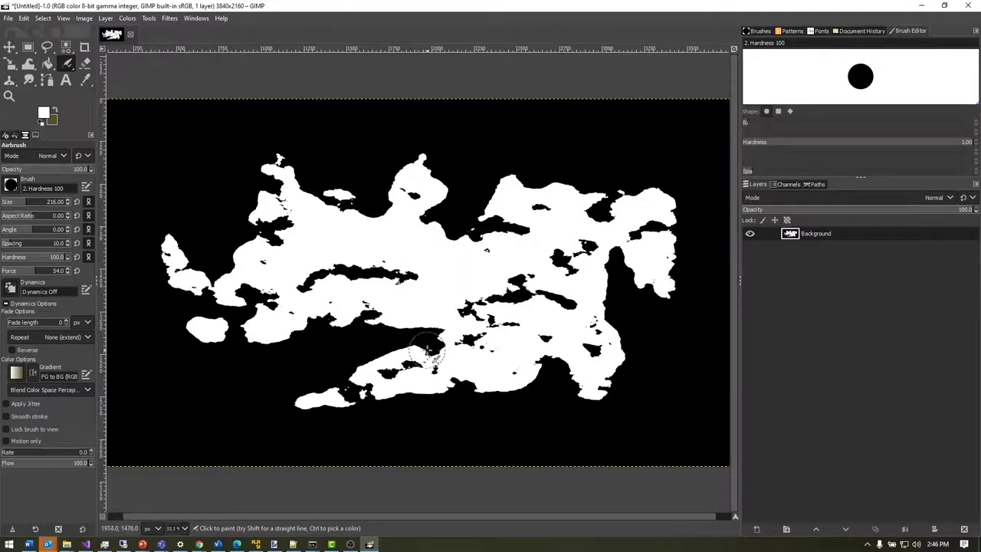
mouse_move(411, 370)
mouse_down()
mouse_move(390, 373)
mouse_move(425, 374)
mouse_up()
key(ctrl)
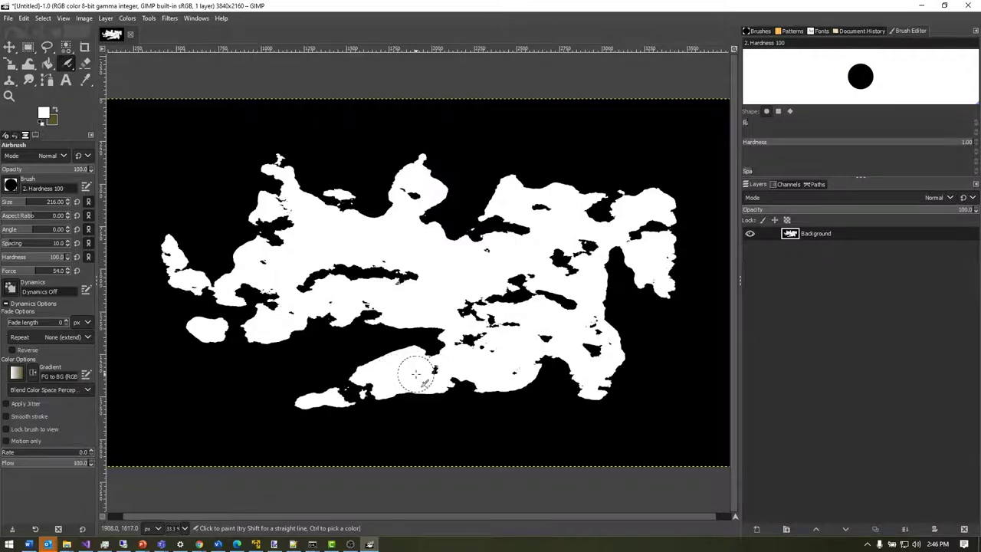
key(ctrl)
mouse_move(437, 371)
mouse_down()
mouse_move(427, 373)
mouse_move(485, 350)
mouse_move(582, 257)
mouse_up()
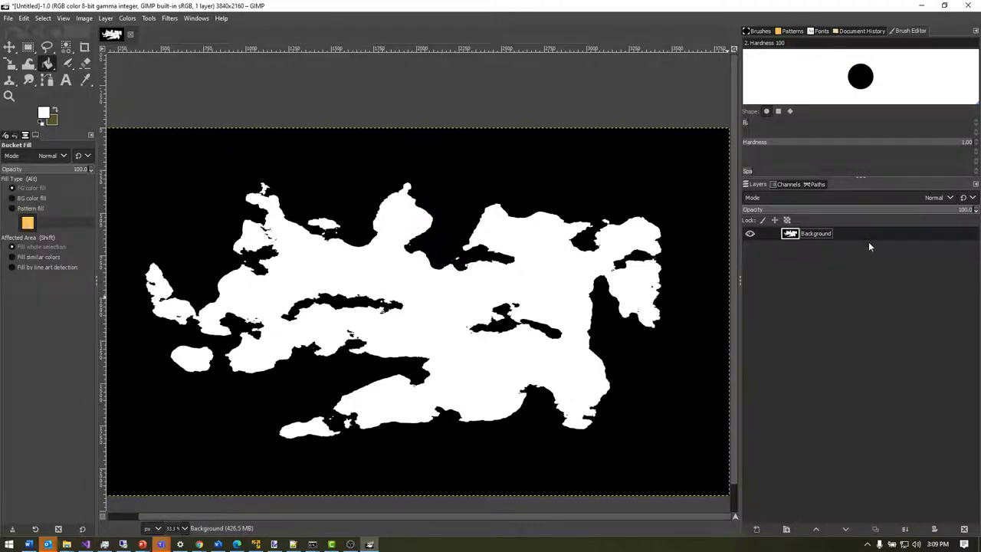
Step: Add two transparent layers above the background, "land" on top and "water" directly beneath it
right_click(823, 236)
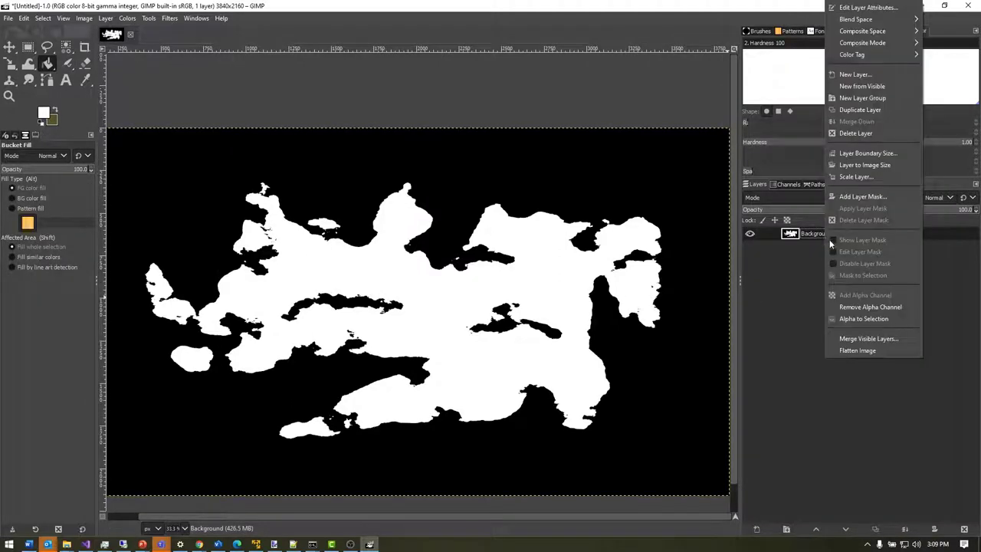
click(882, 74)
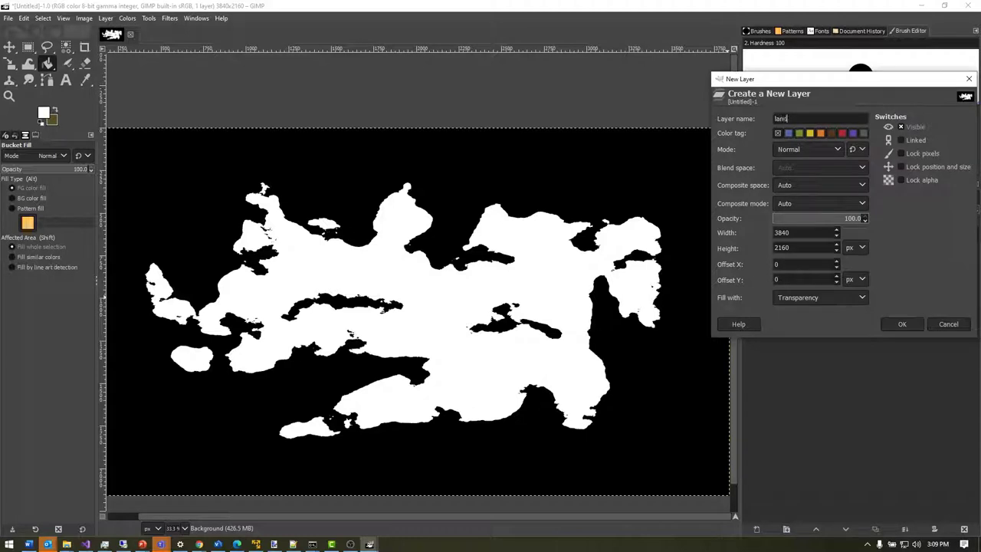
key(Return)
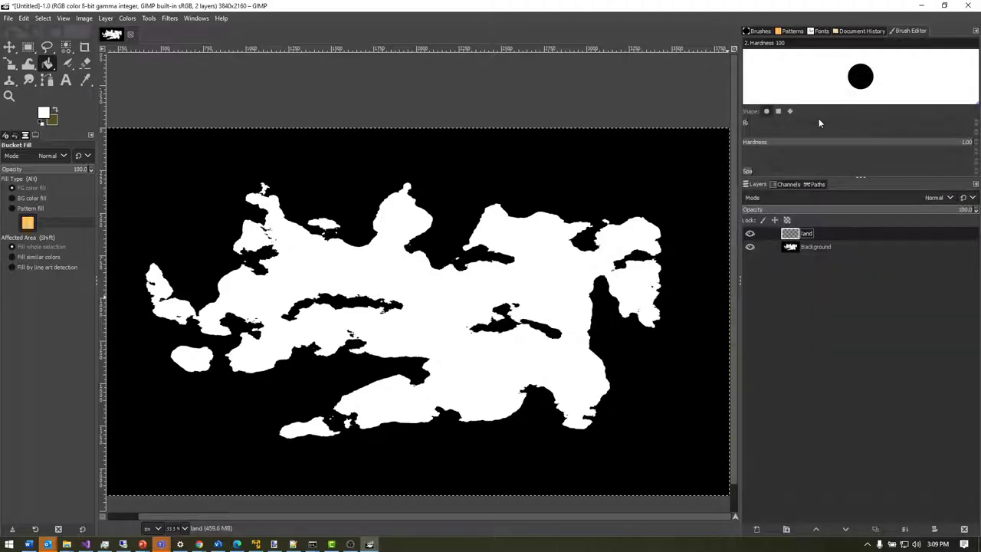
right_click(814, 248)
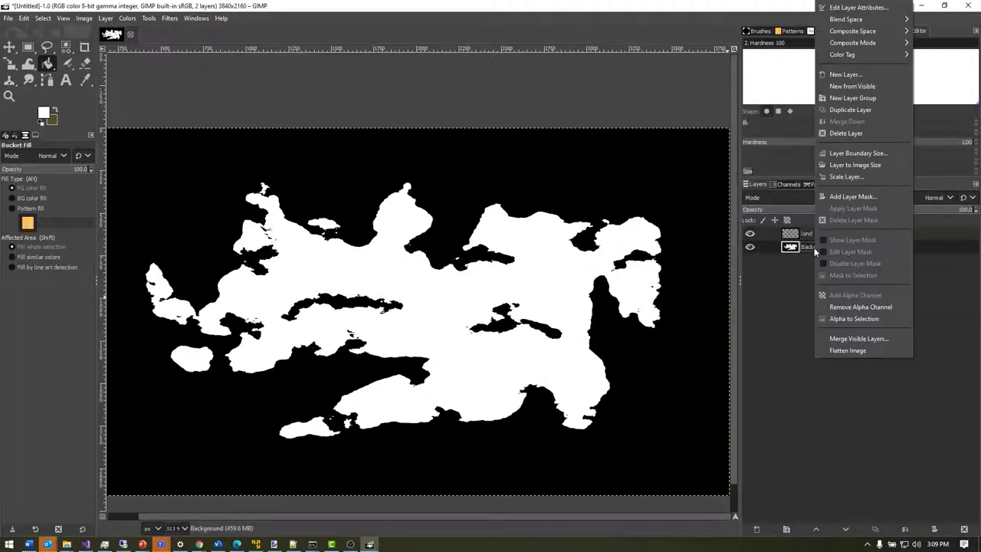
click(852, 73)
text(water)
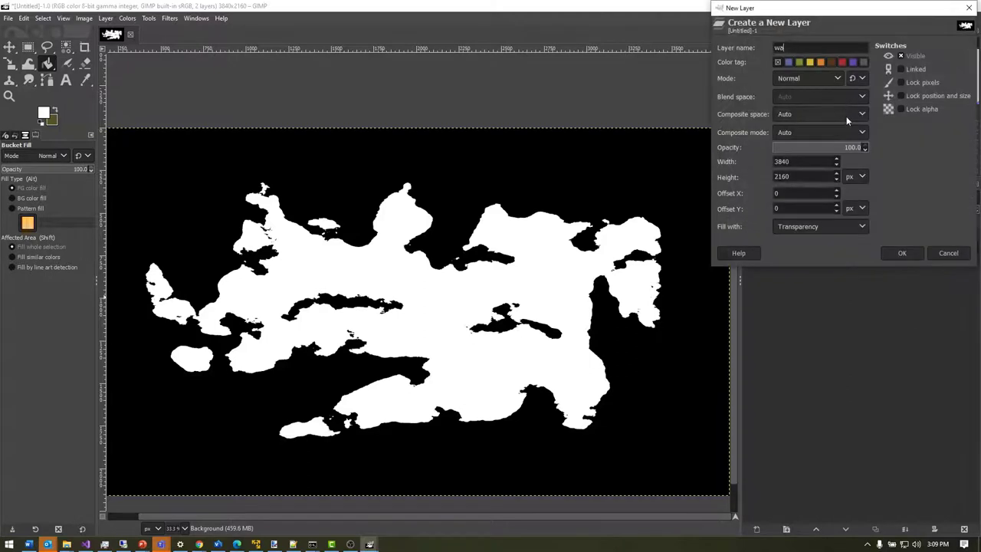
click(900, 253)
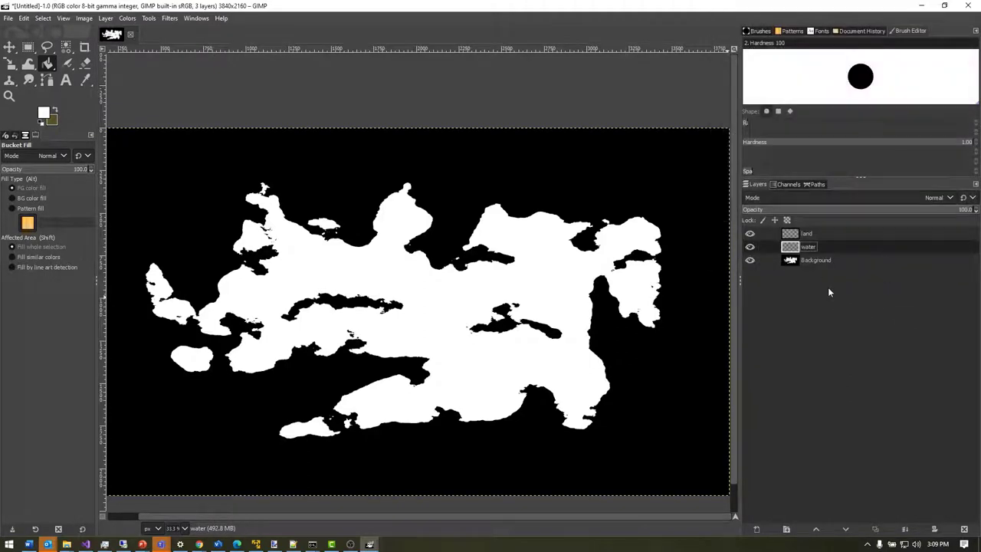
Step: Select the white landmass by color on the Background layer
click(817, 264)
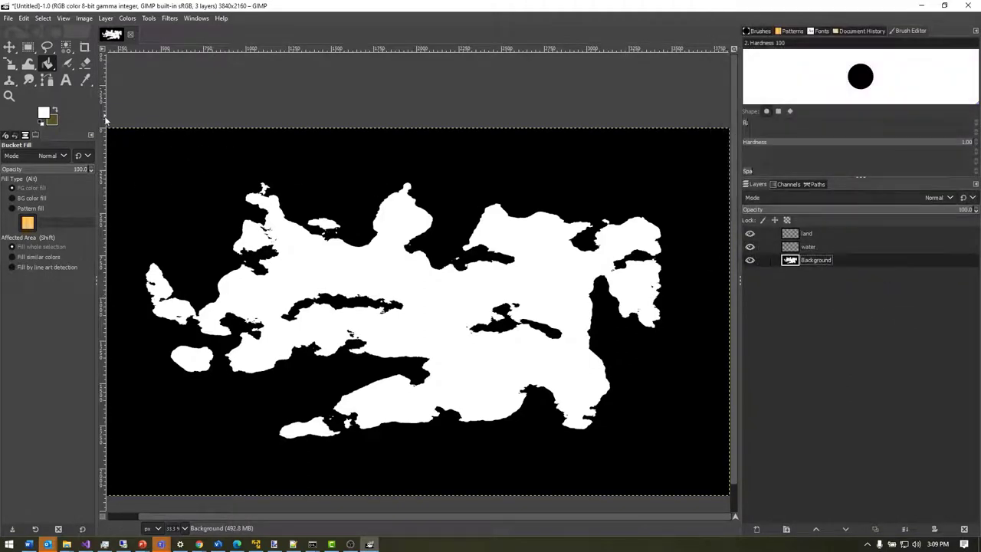
click(44, 18)
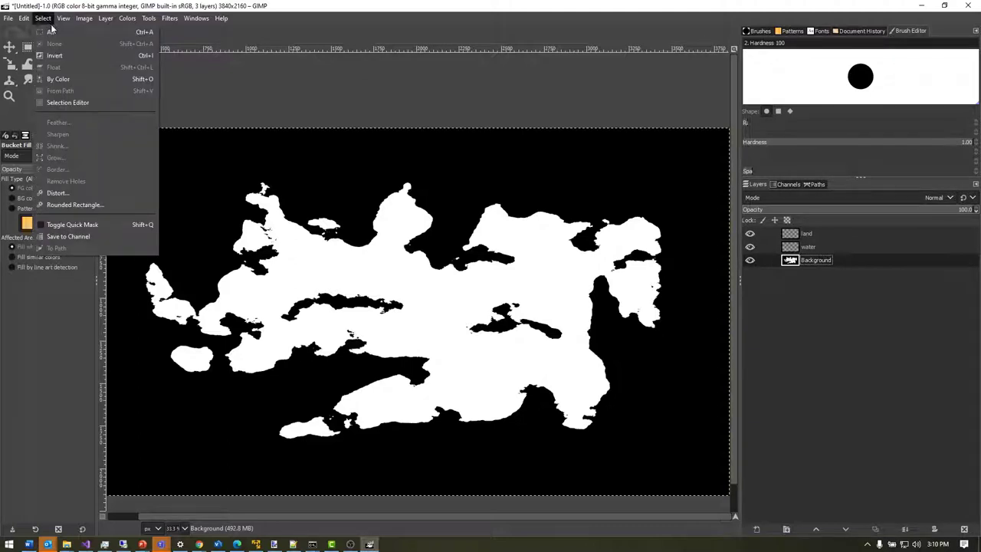
click(58, 79)
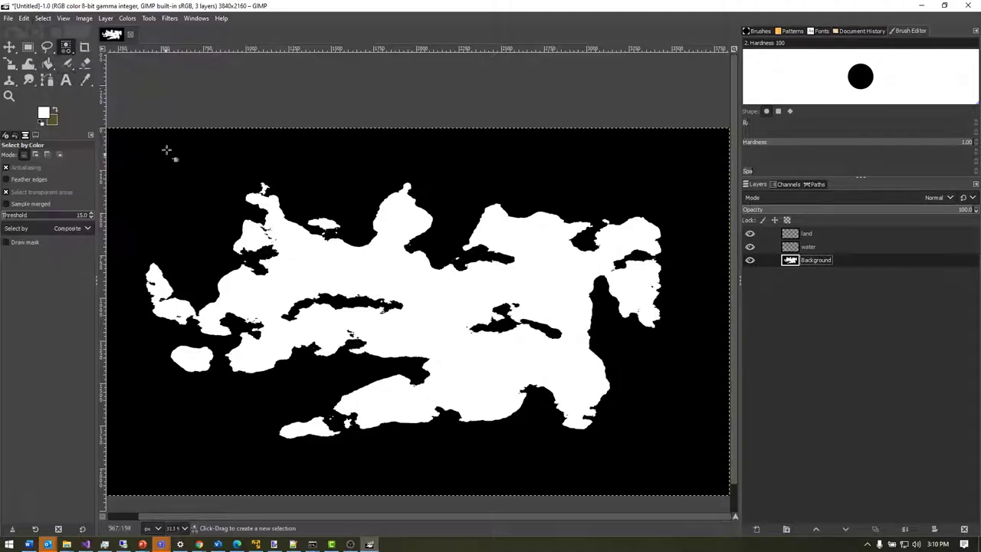
click(297, 262)
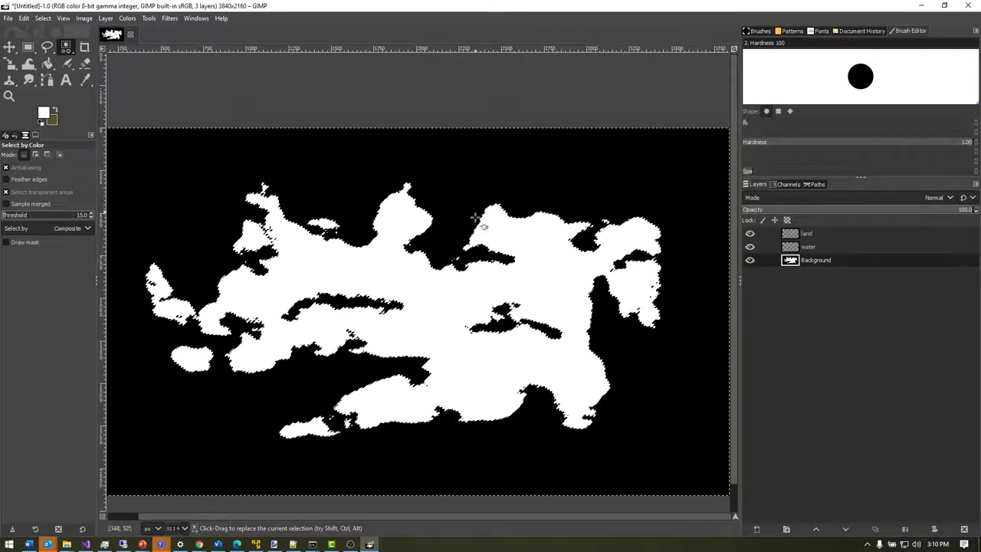
Step: Fill the selected landmass with green (418b3c) on the "land" layer using Bucket Fill
click(808, 233)
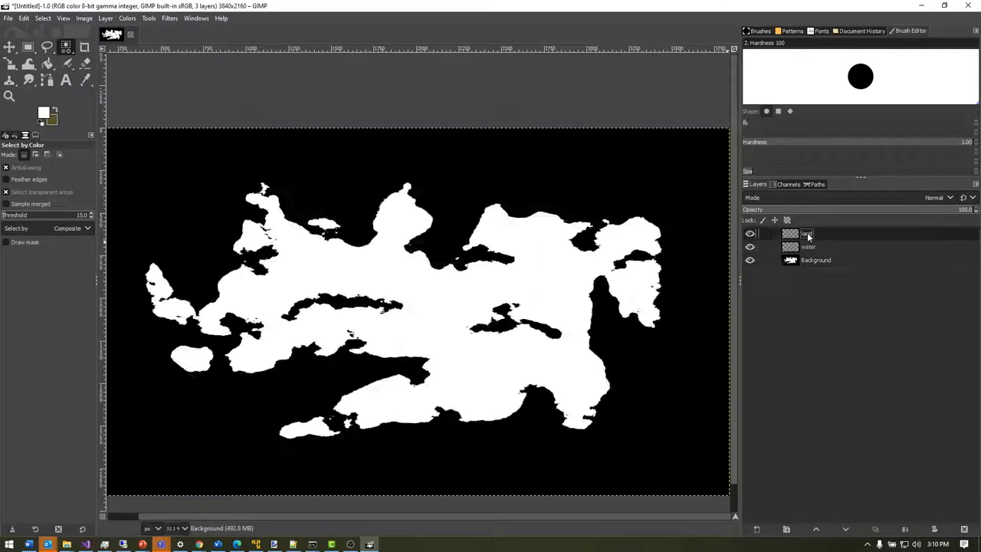
click(44, 111)
click(591, 181)
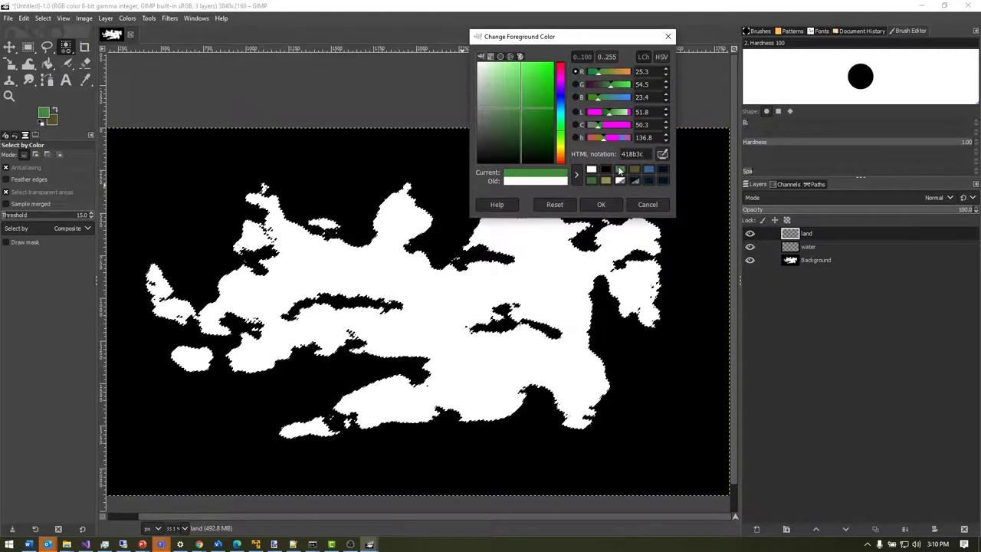
click(602, 203)
click(47, 63)
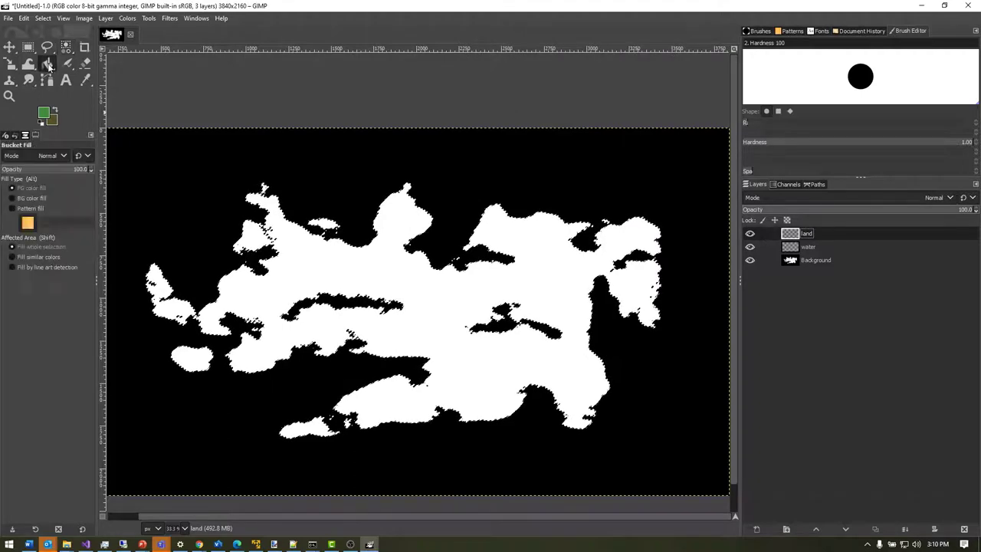
click(354, 263)
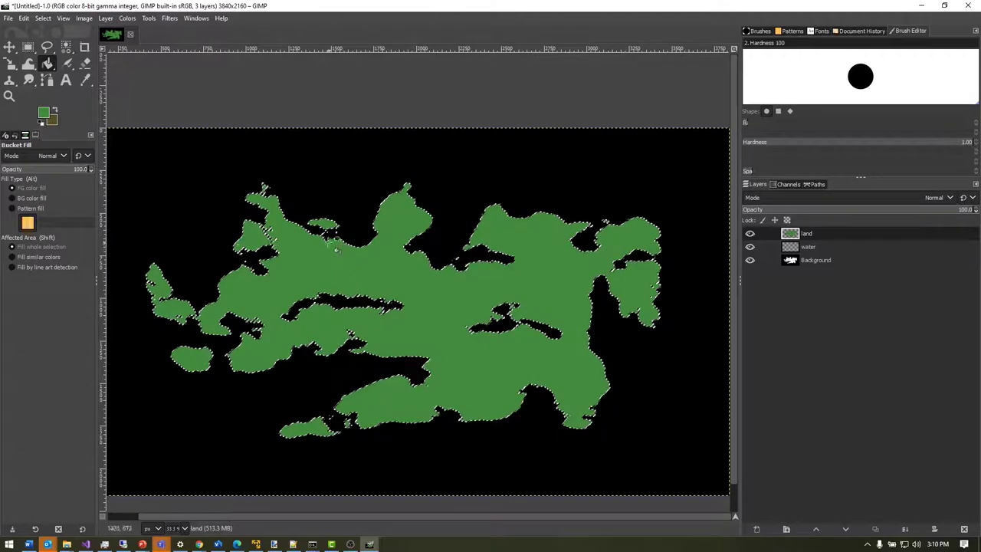
Step: Invert the selection and fill the sea area with blue on the "water" layer
click(24, 18)
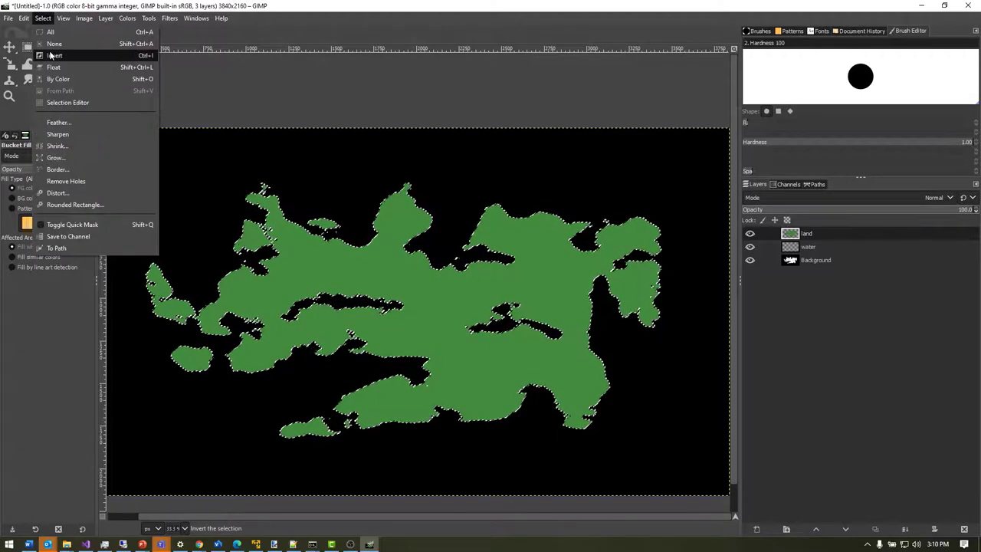
click(61, 54)
click(797, 247)
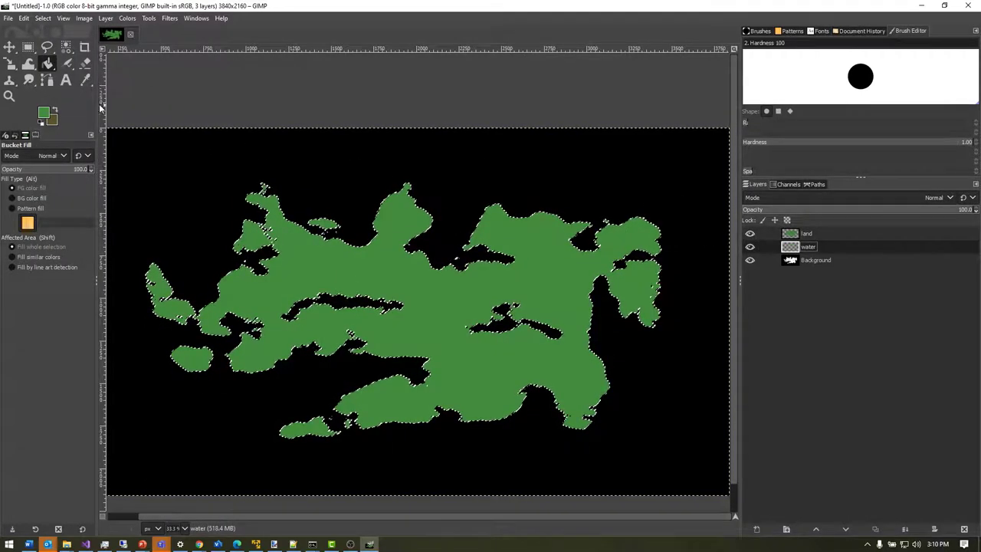
click(47, 112)
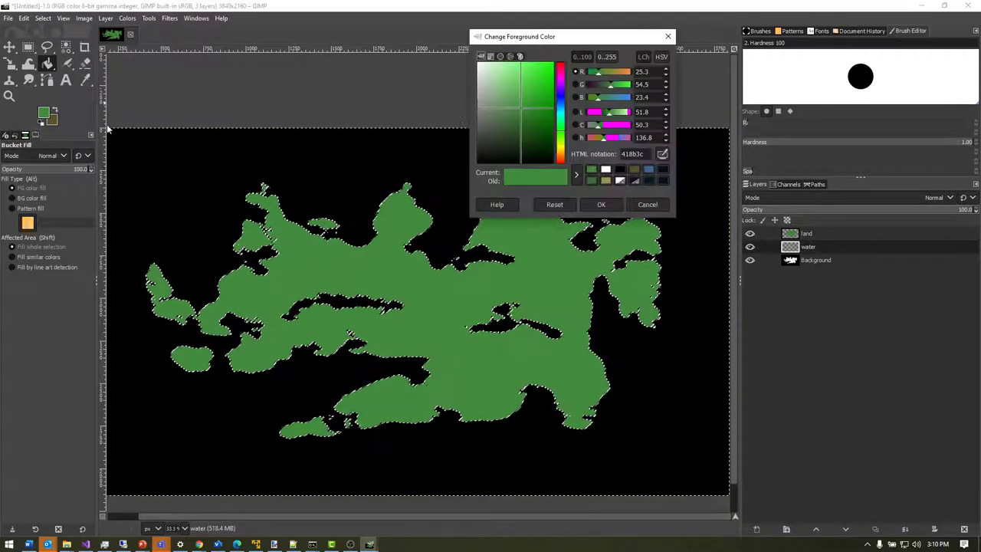
click(649, 169)
click(610, 204)
click(440, 159)
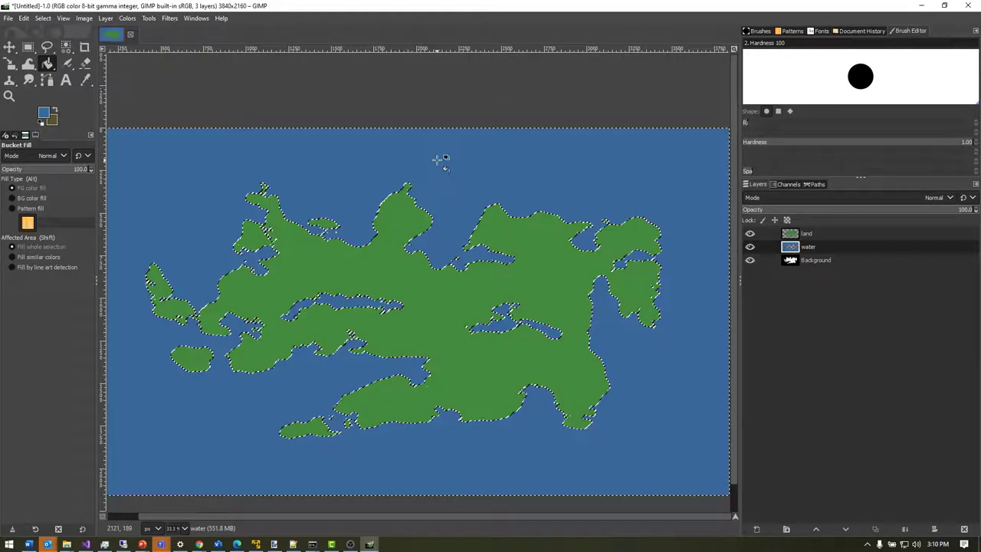
Step: Add a transparent 3840 x 2160 px layer named "border" above the "land" layer
click(812, 233)
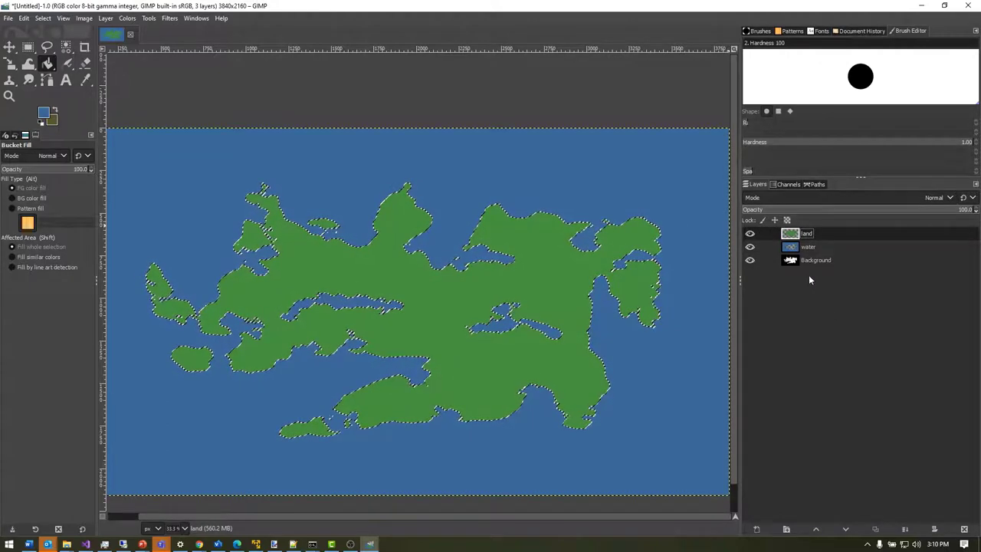
right_click(806, 236)
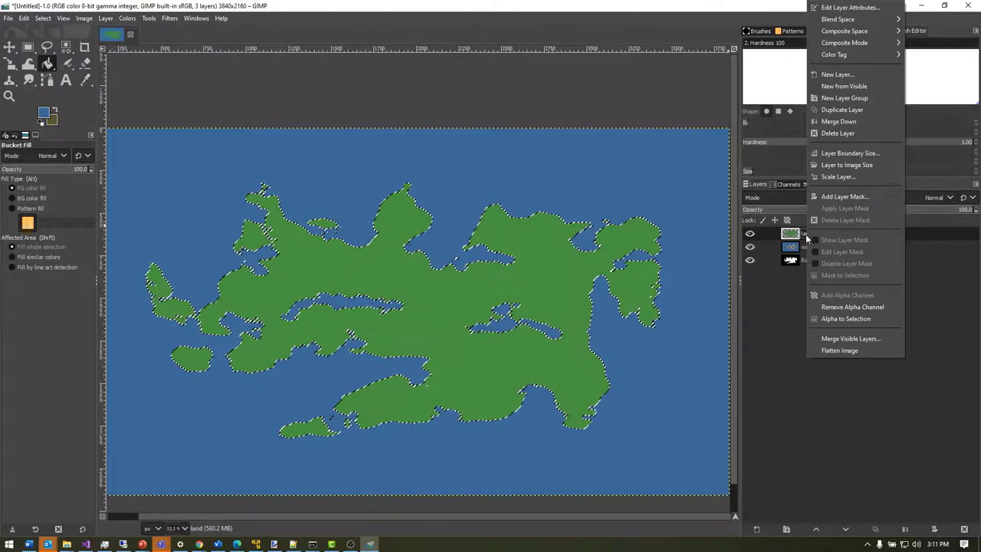
click(833, 74)
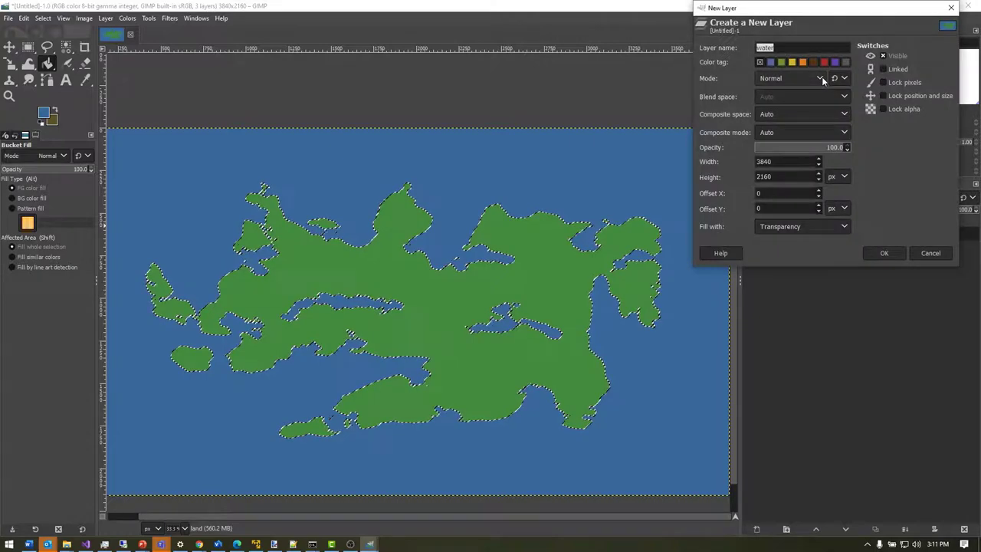
text(border)
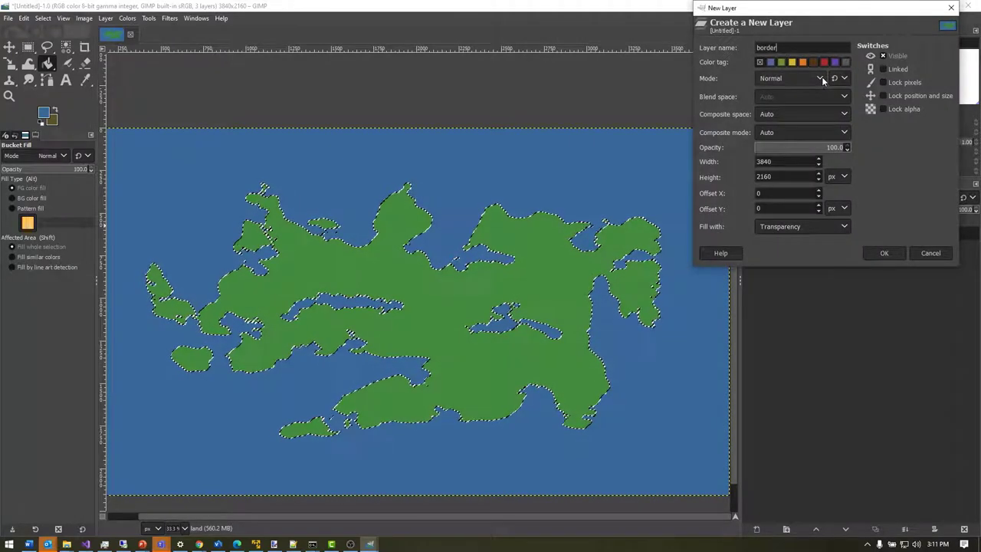
click(884, 254)
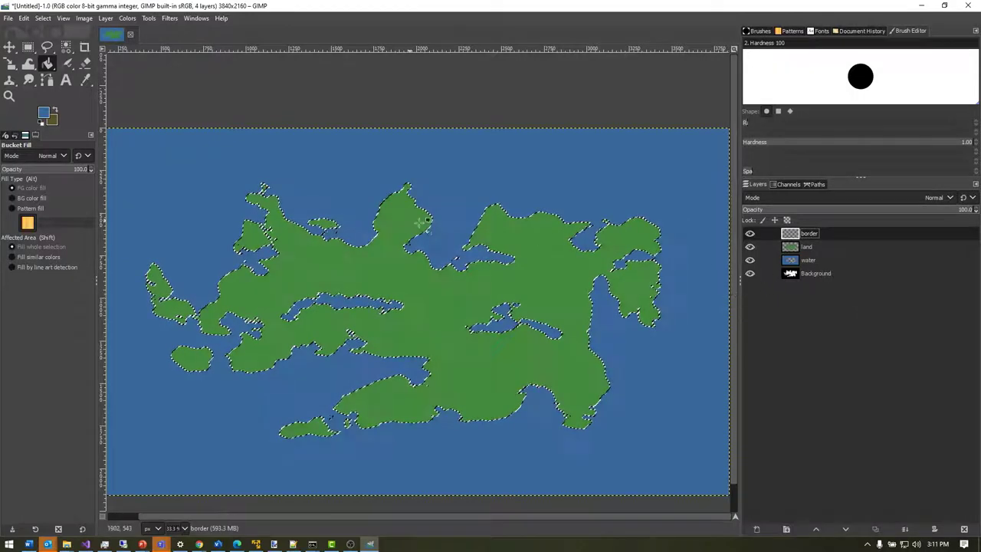
Step: Grow the landmass selection by 2 px and fill it with black (000000) on the "border" layer
click(43, 18)
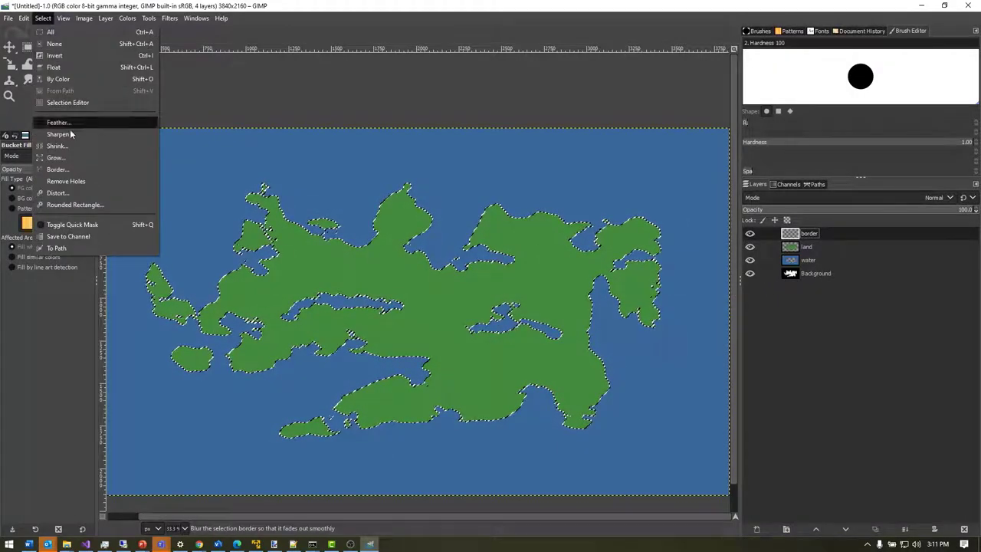
click(70, 157)
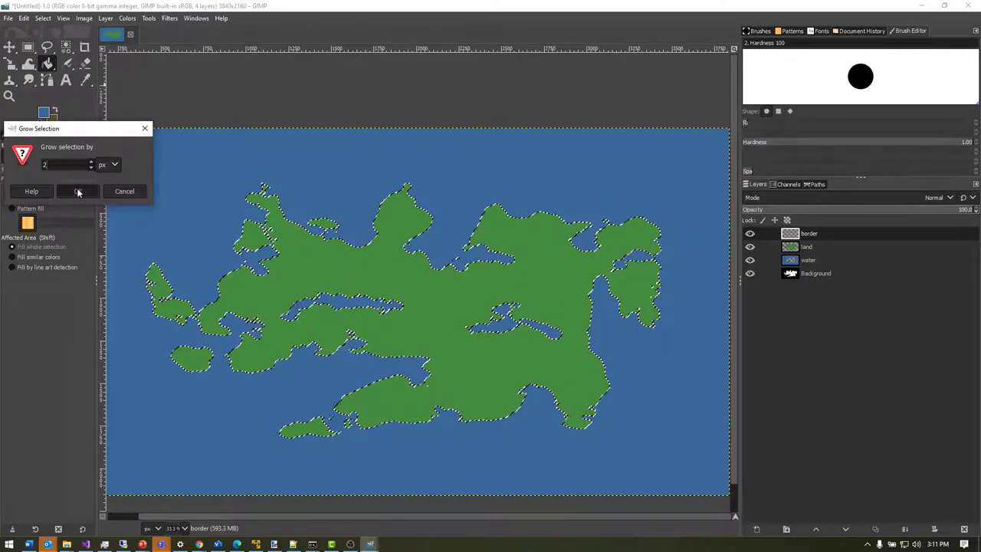
click(79, 191)
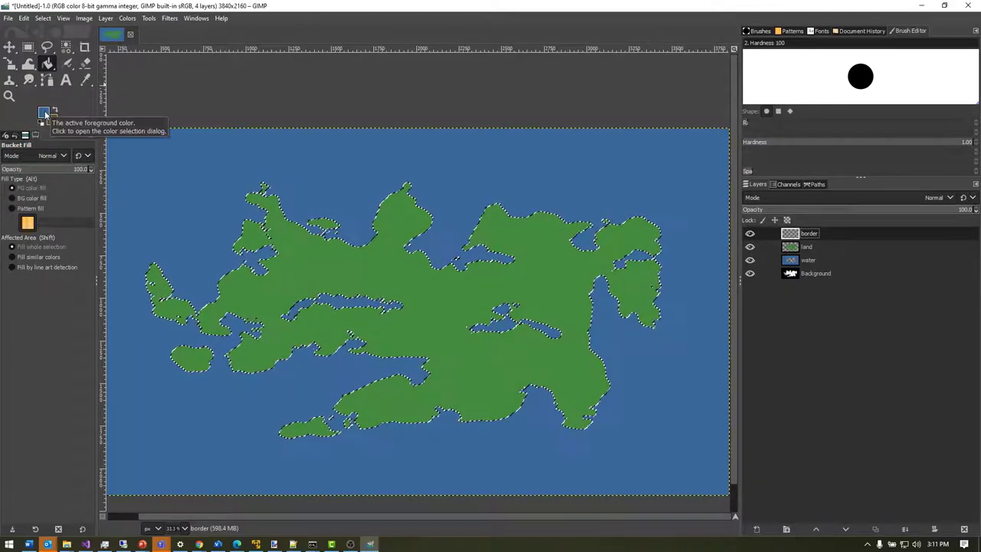
click(43, 112)
click(638, 170)
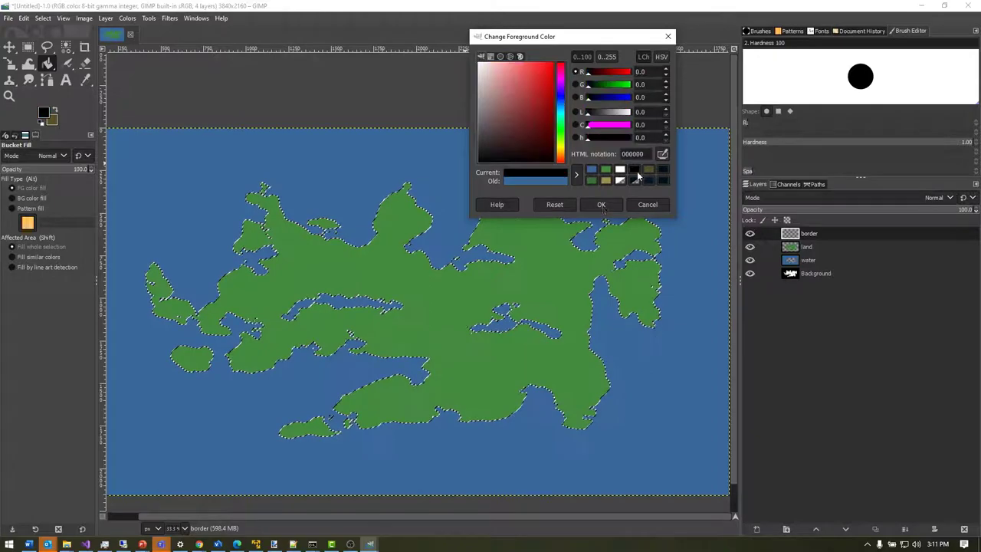
click(601, 204)
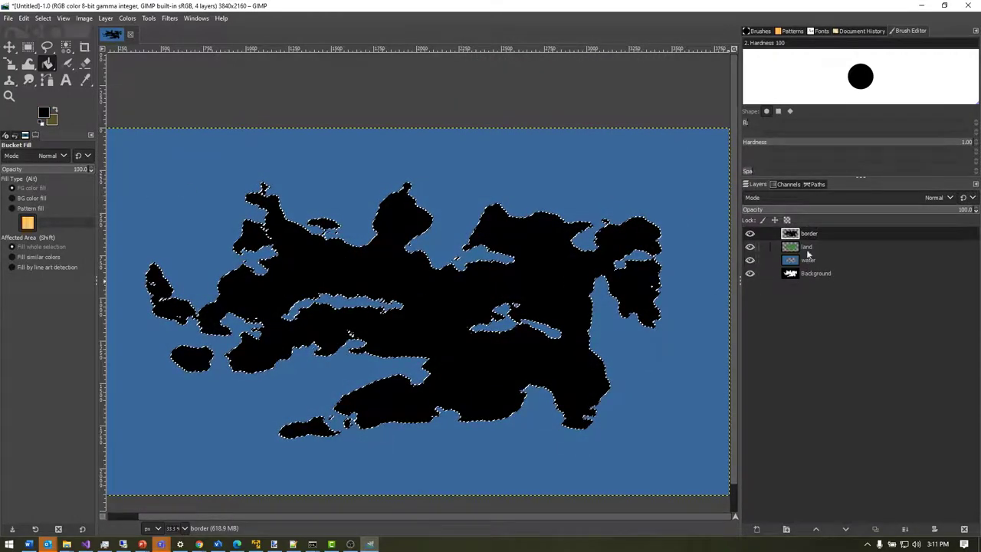
Step: Move the "land" layer above "border" and clear the selection to check the black coastline outline
mouse_move(806, 247)
mouse_down()
mouse_move(809, 234)
mouse_move(797, 231)
mouse_up()
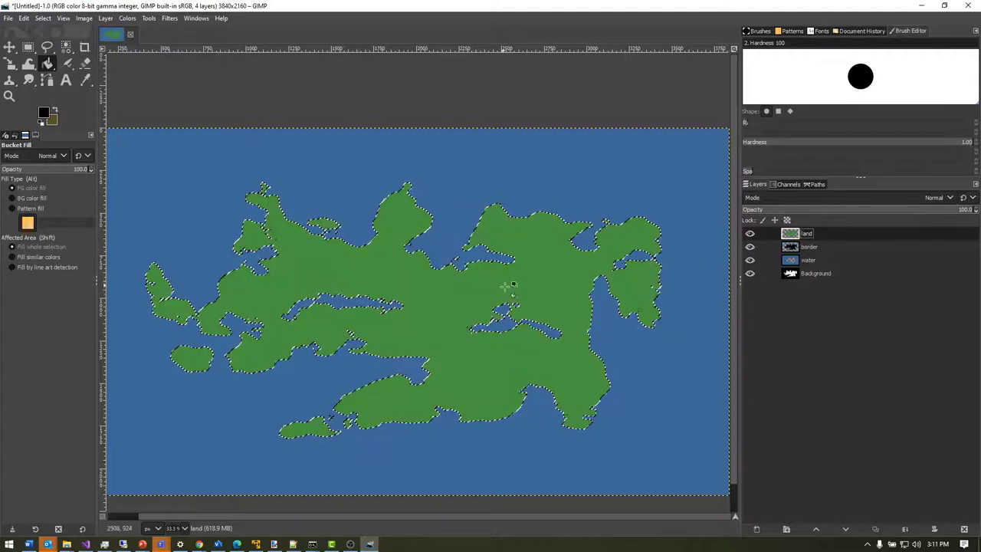
click(40, 18)
click(67, 46)
scroll(376, 240, up, 3)
scroll(376, 240, down, 3)
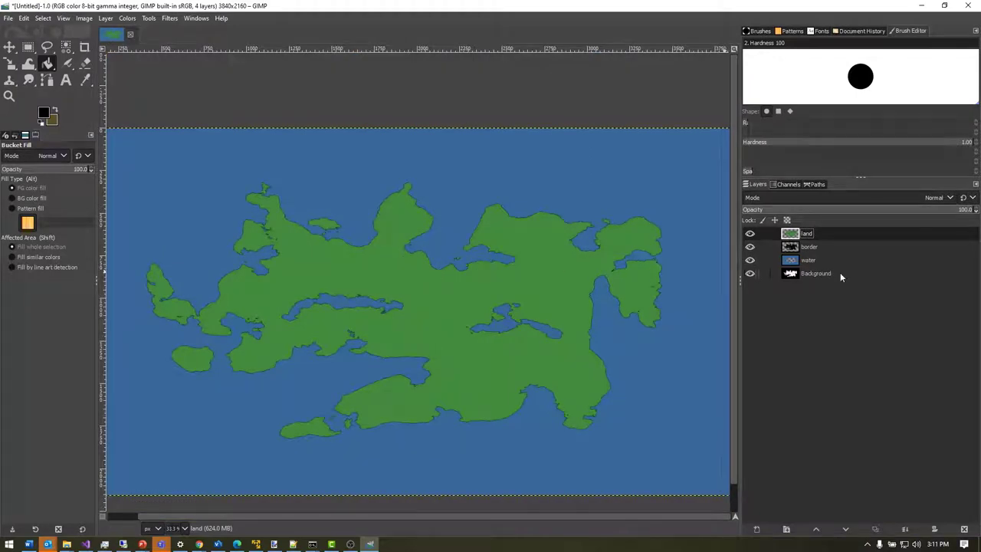
Step: Select the landmass from the "land" layer's alpha and grow the selection outward past the coastline
right_click(806, 234)
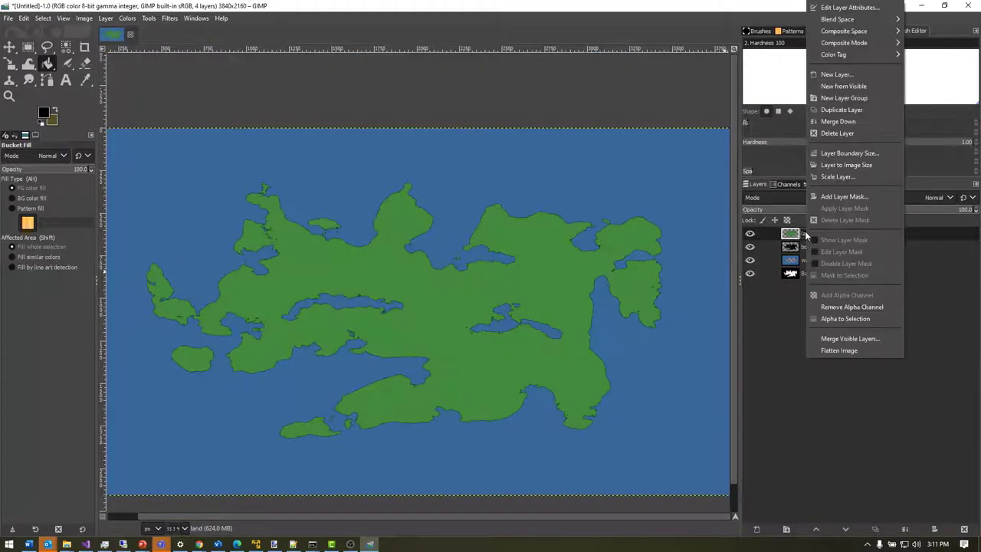
click(851, 320)
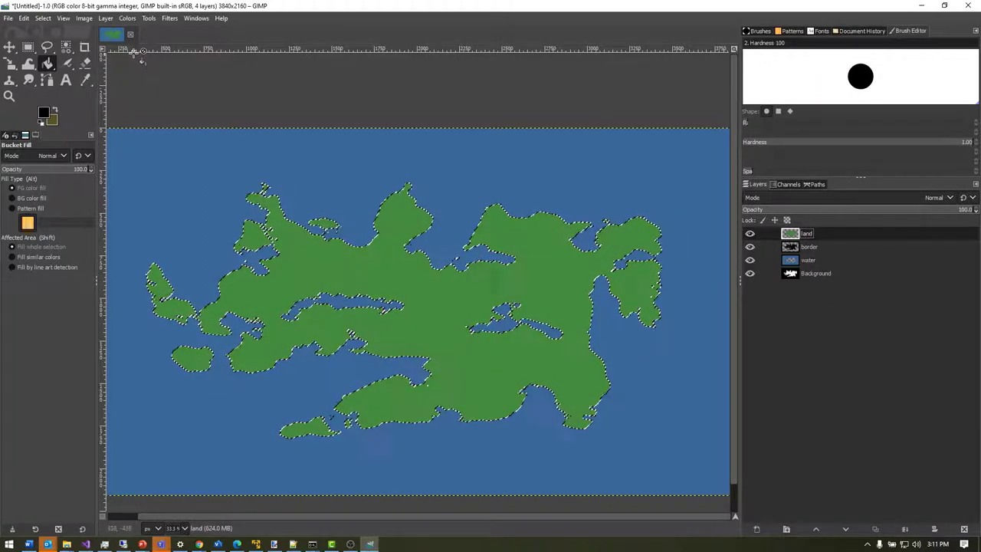
click(43, 18)
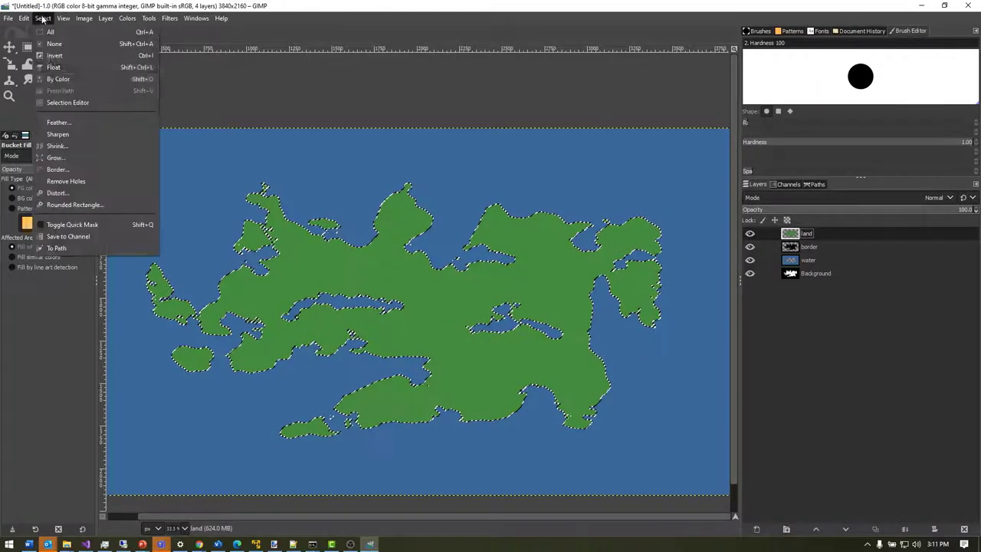
click(68, 158)
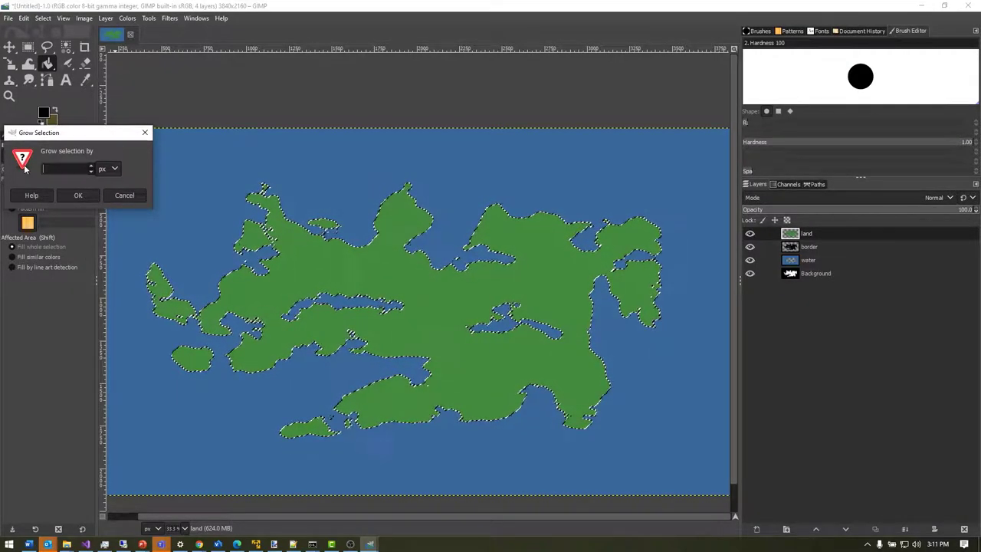
click(78, 195)
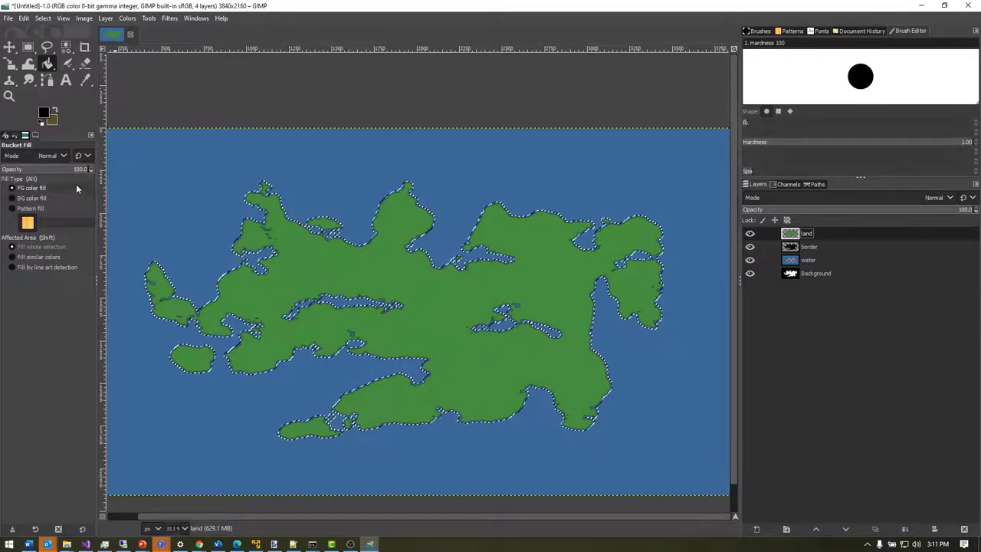
Step: Feather the grown landmass selection by 6 px, with selected areas continuing outside the image
click(46, 19)
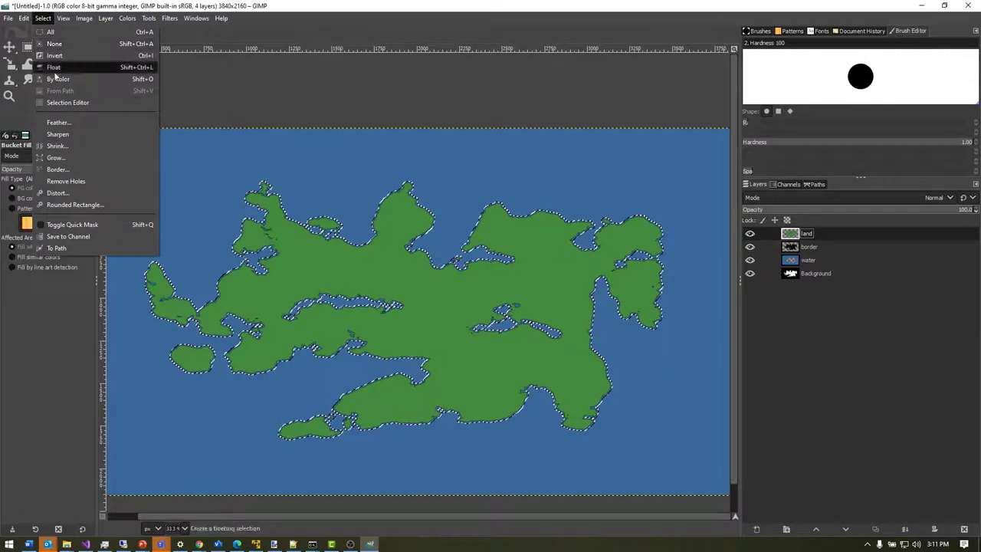
click(66, 122)
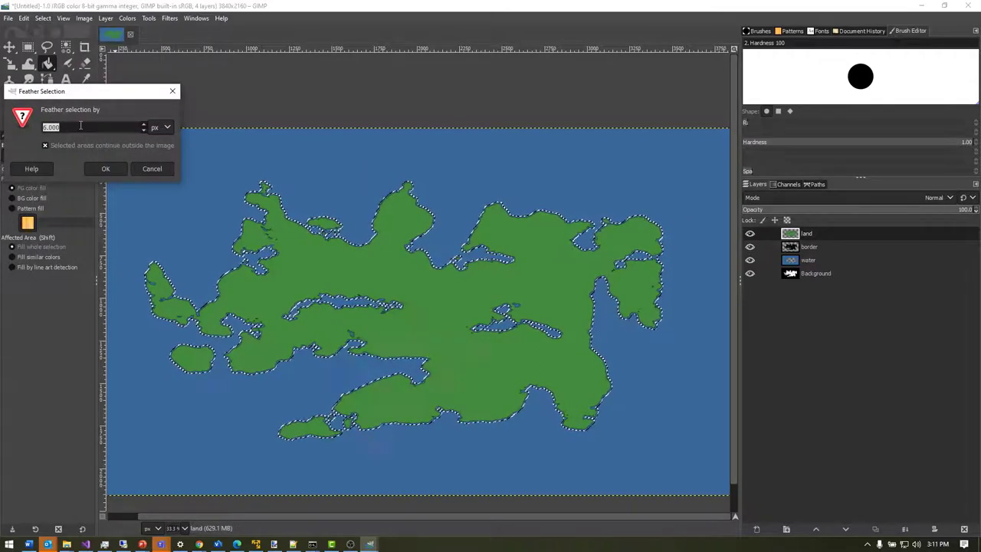
click(106, 168)
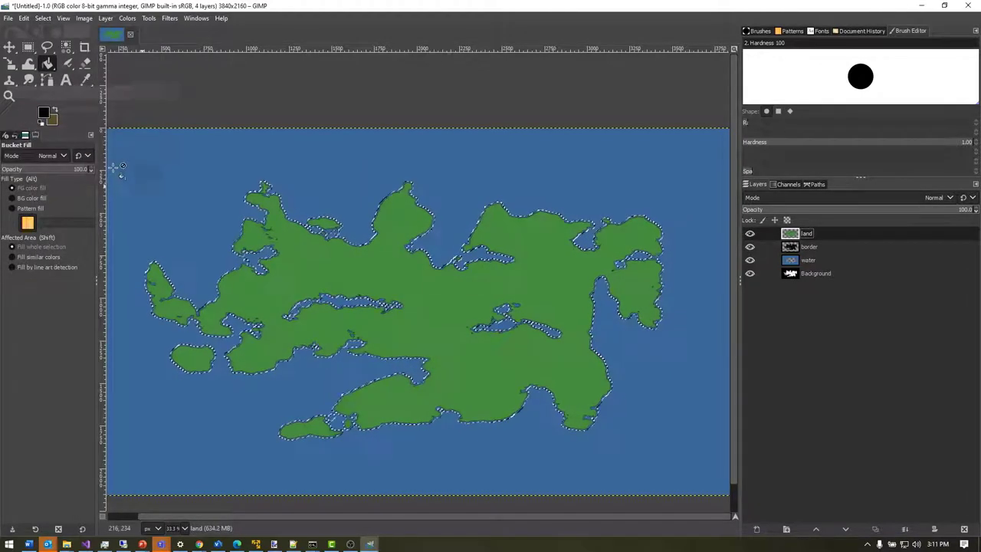
Step: Add a transparent 3840 x 2160 px layer named "shallows" above the "land" layer
right_click(807, 232)
click(840, 77)
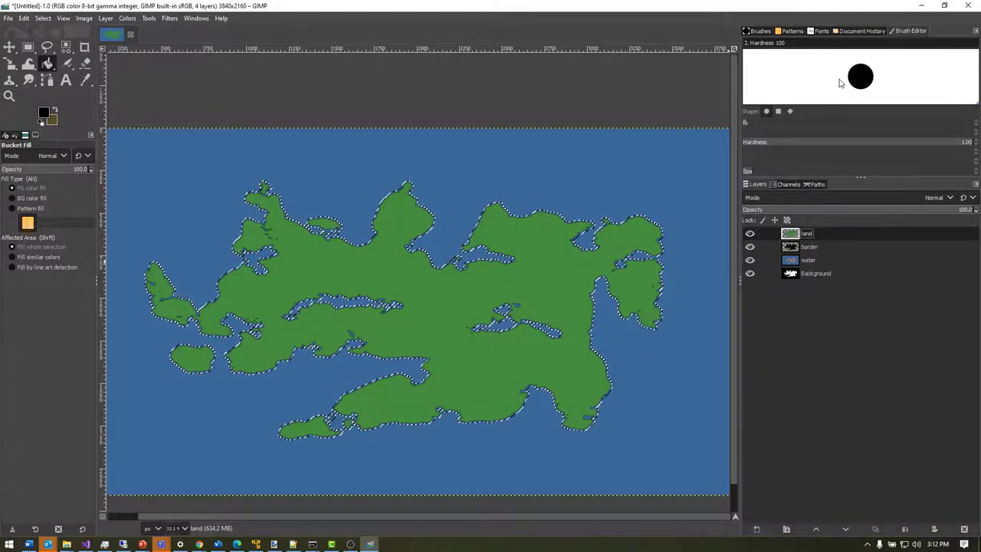
text(shallows)
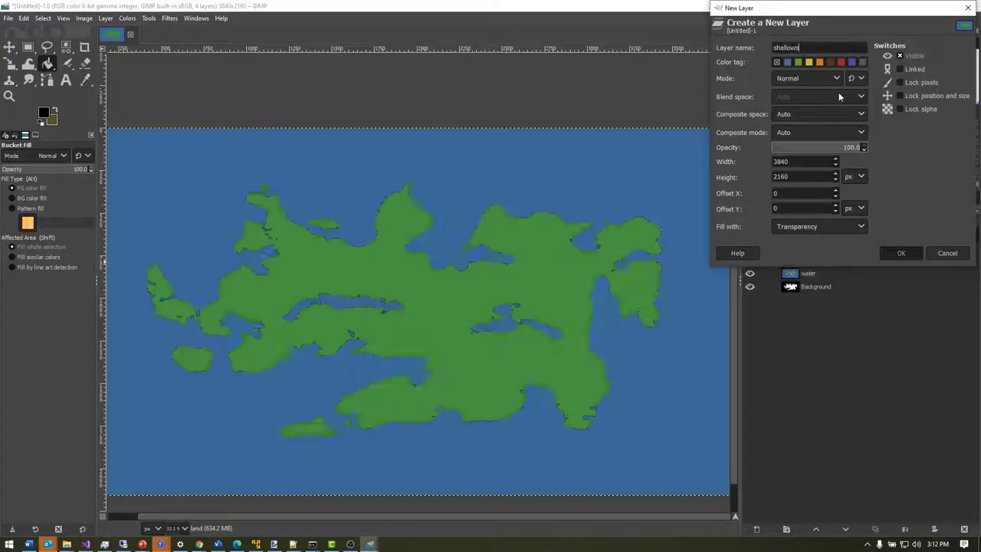
key(Return)
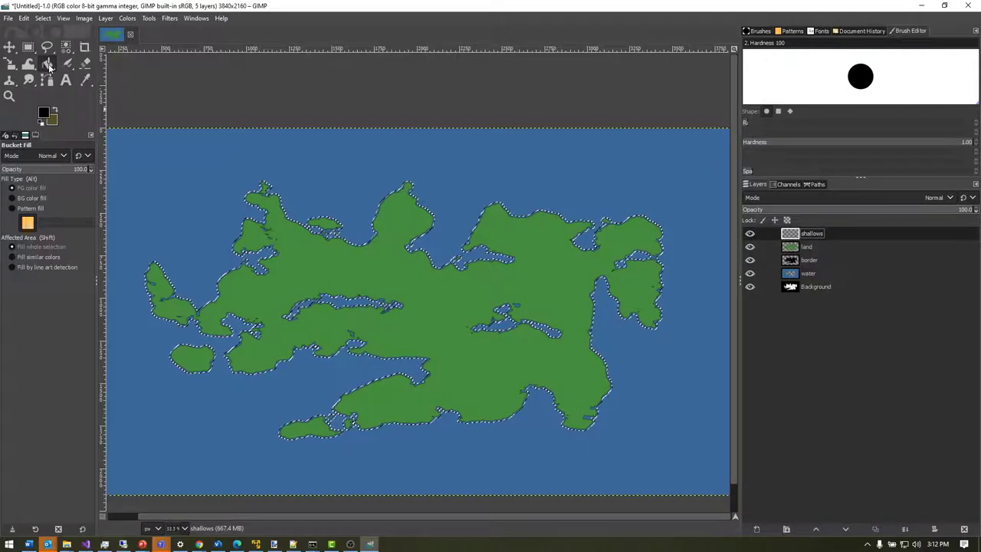
Step: Fill the grown landmass selection on the "shallows" layer with white
click(43, 112)
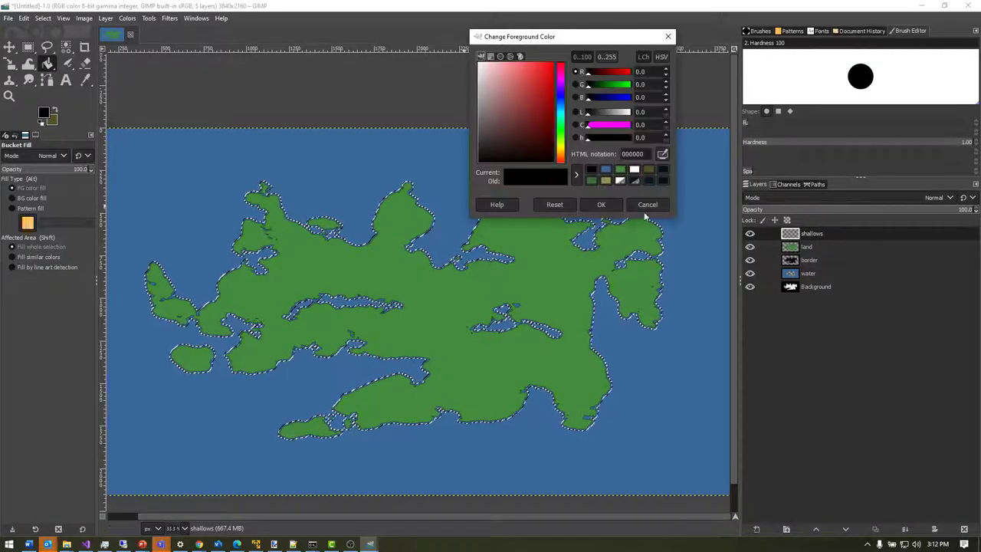
click(634, 170)
click(605, 204)
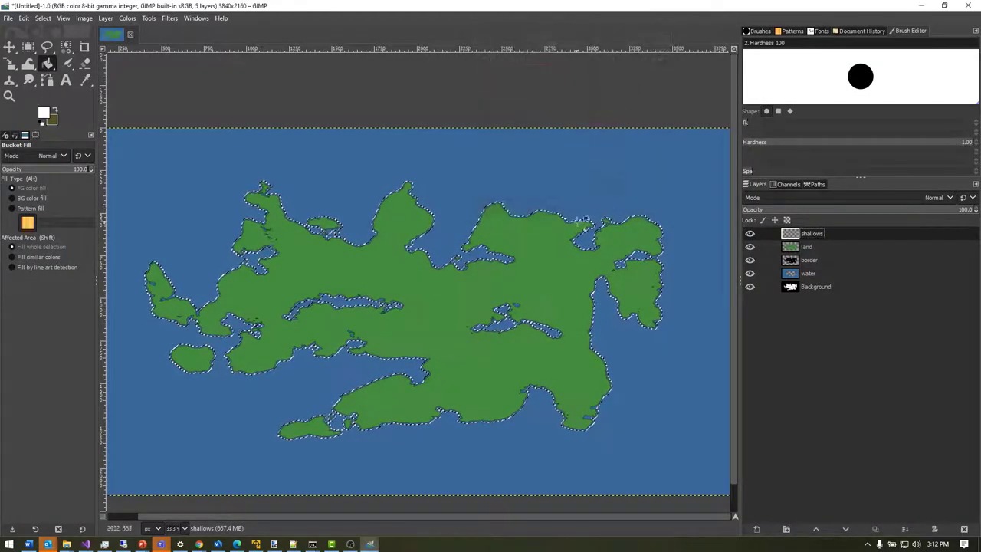
click(533, 268)
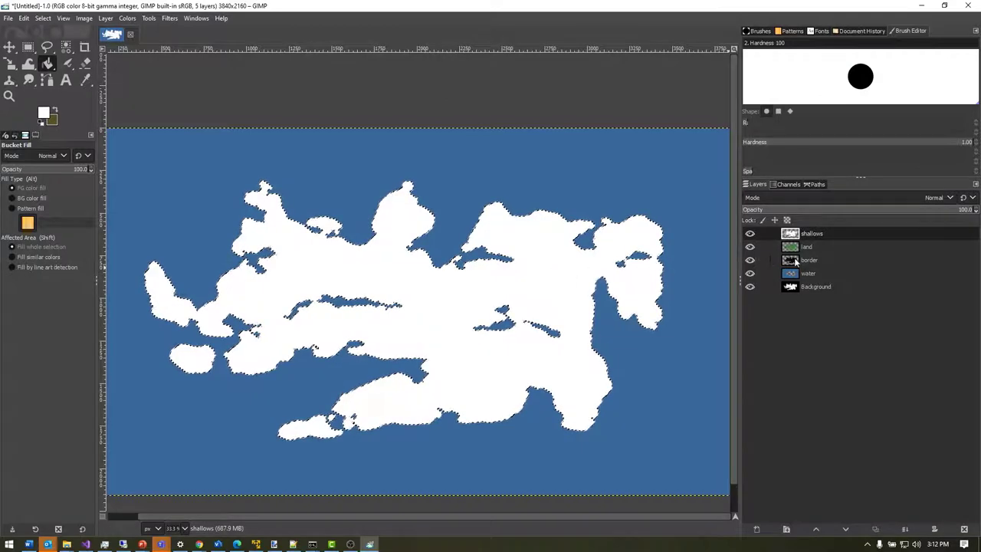
Step: Place the "shallows" layer directly below "border" and set its opacity to about 20
mouse_move(803, 246)
mouse_down()
mouse_move(806, 233)
mouse_move(807, 259)
mouse_move(813, 244)
mouse_up()
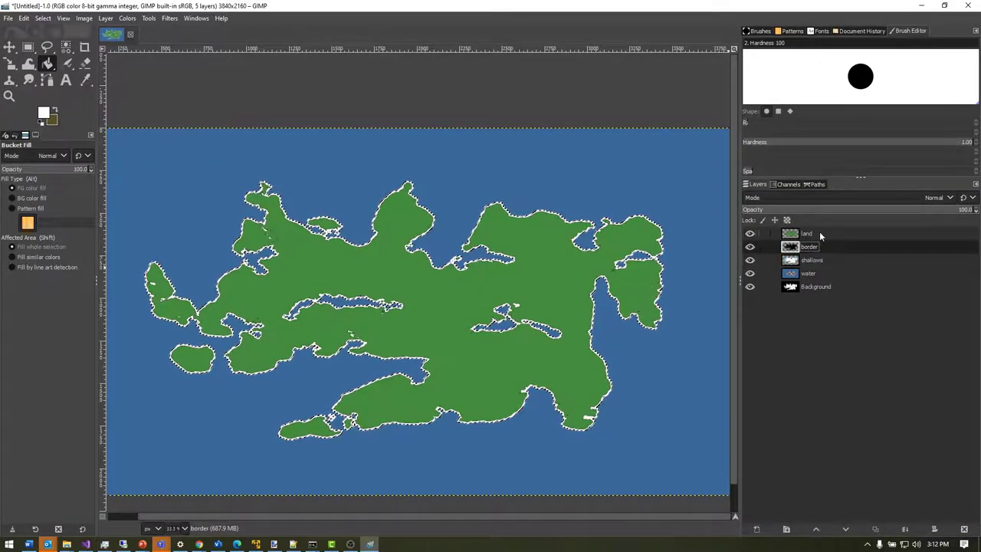
click(823, 230)
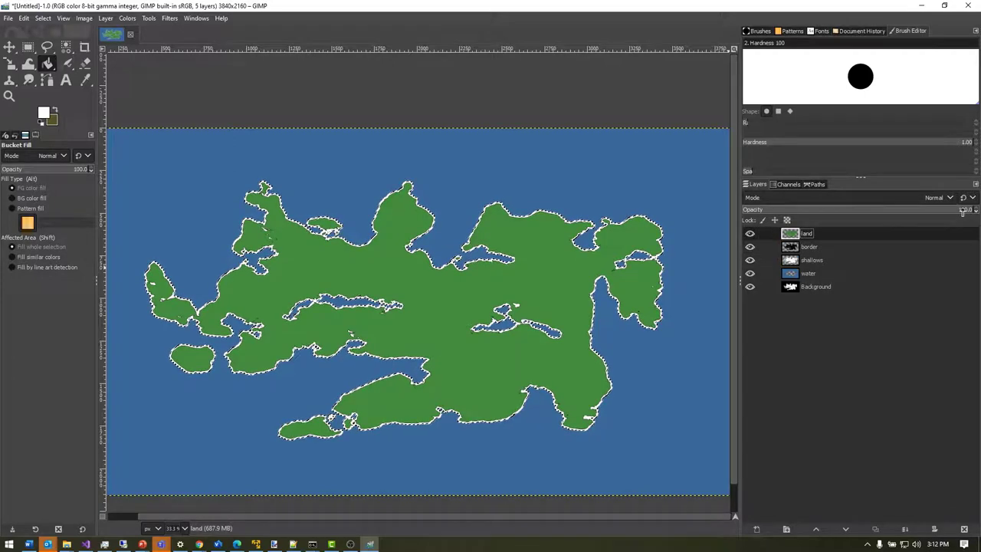
click(856, 260)
click(931, 212)
drag(927, 218, 791, 214)
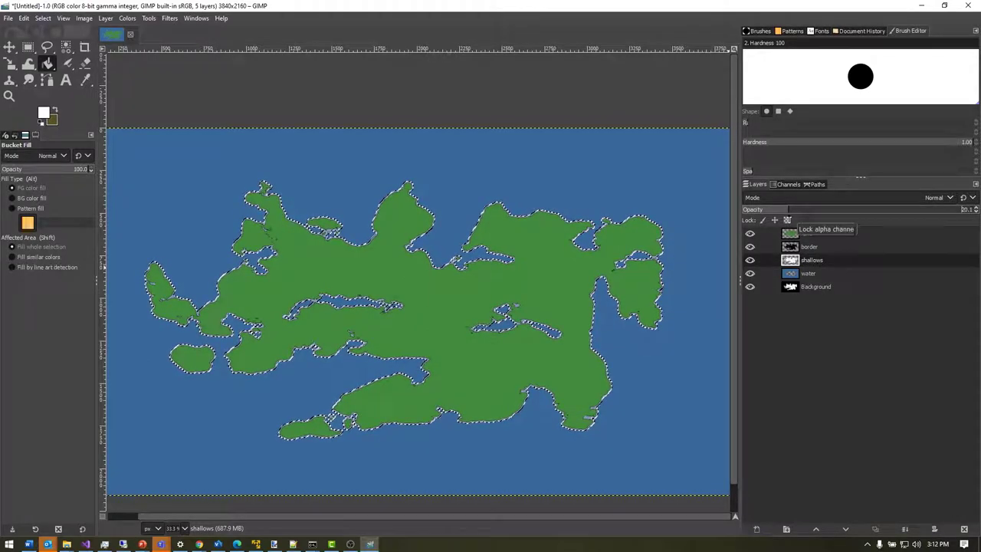
Step: Set the "border" layer's opacity to about 56 and clear the selection to check the coastline
click(811, 248)
drag(932, 216, 889, 219)
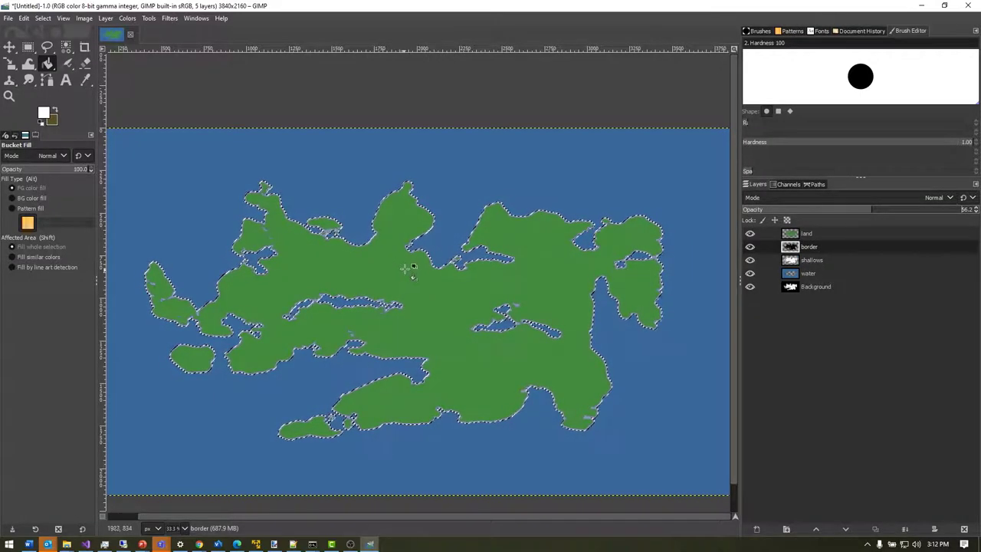
click(42, 20)
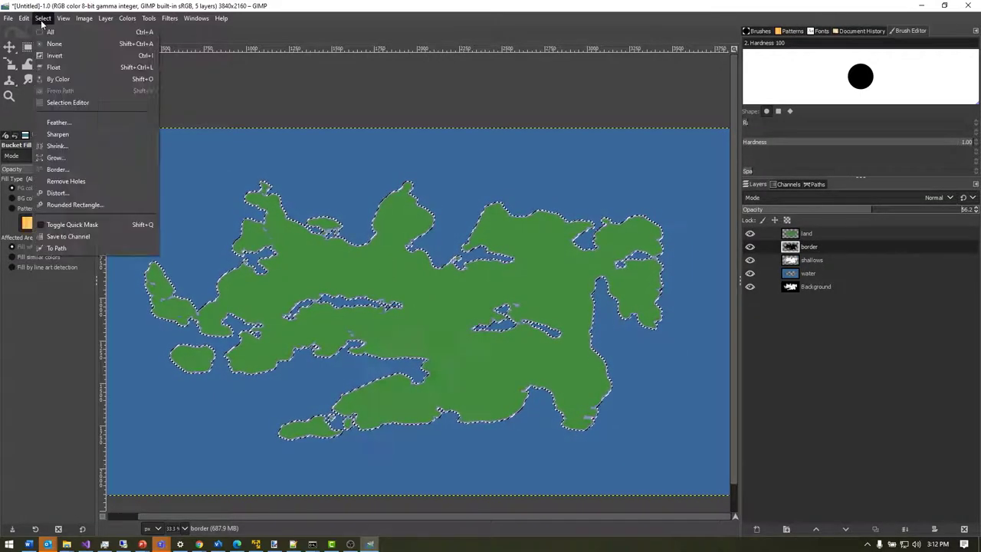
click(50, 44)
scroll(444, 265, up, 1)
scroll(444, 265, up, 3)
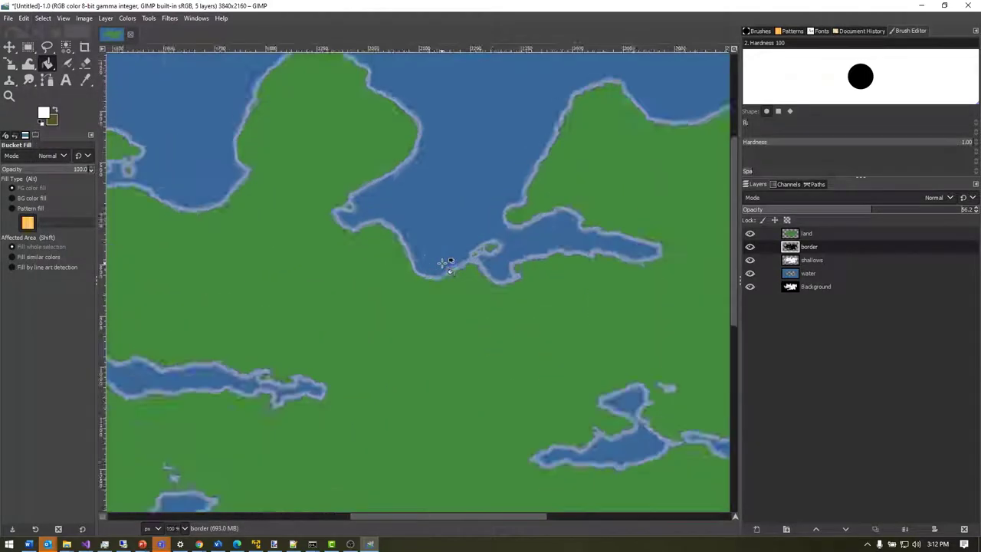
scroll(445, 264, down, 4)
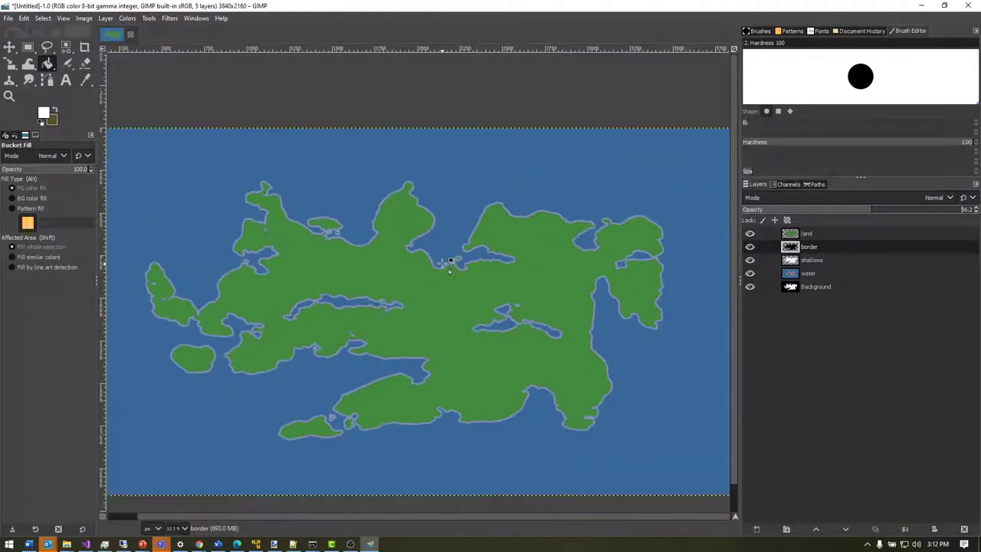
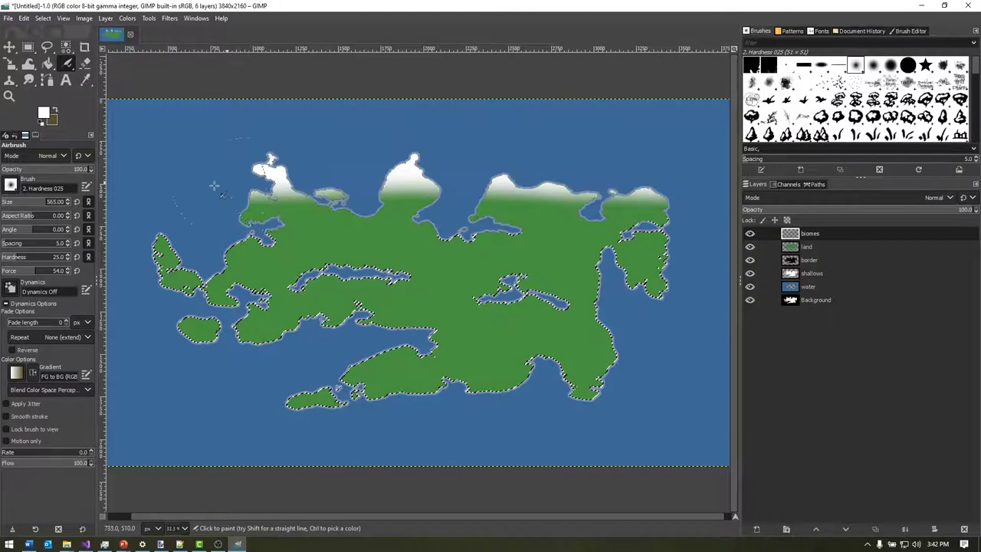
Step: Undo the last snow stroke and airbrush a thinner white snow band along the northern coast on the "biomes" layer
key(ctrl+z)
click(240, 157)
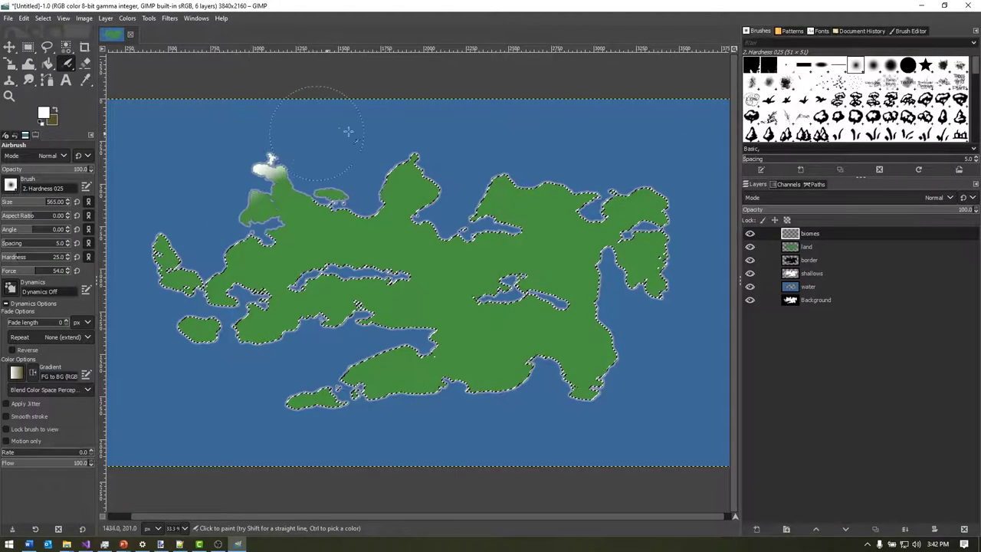
drag(450, 140, 690, 164)
drag(433, 144, 392, 146)
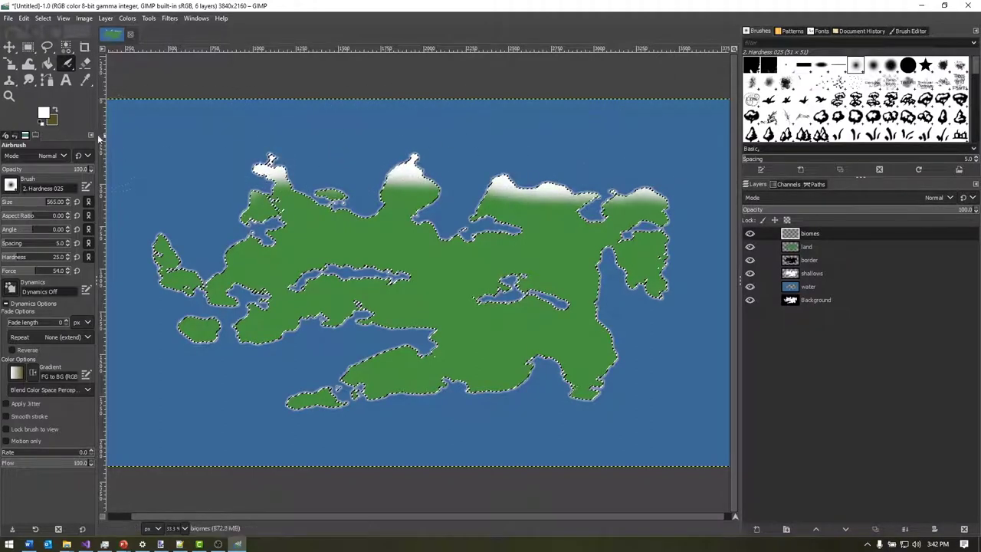
Step: Set the foreground color to tan 9b9057 and airbrush a dry area around the central northern bay
click(43, 112)
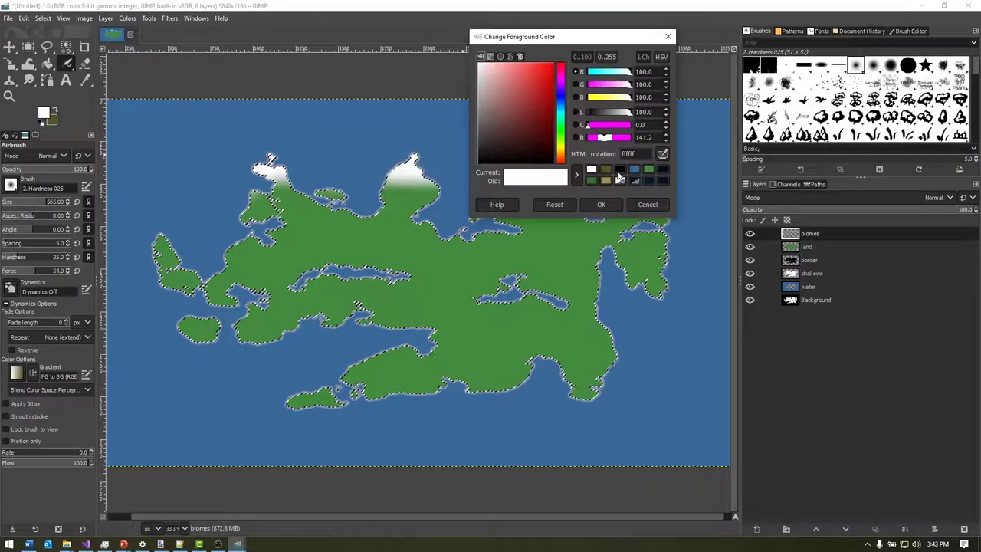
click(605, 181)
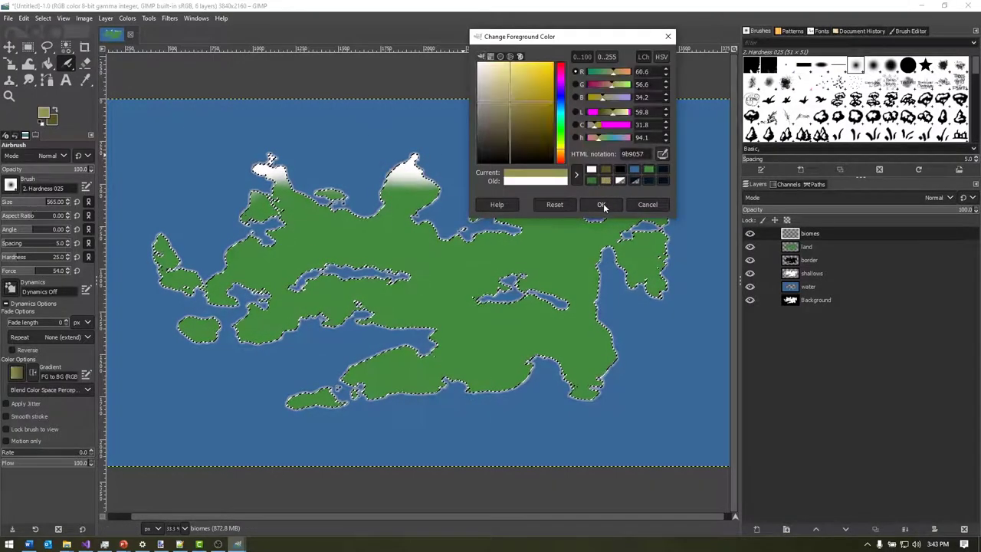
click(603, 203)
mouse_move(265, 203)
mouse_down()
mouse_move(292, 188)
mouse_move(322, 192)
mouse_move(268, 191)
mouse_move(261, 215)
mouse_move(273, 203)
mouse_move(296, 220)
mouse_up()
key(ctrl+z)
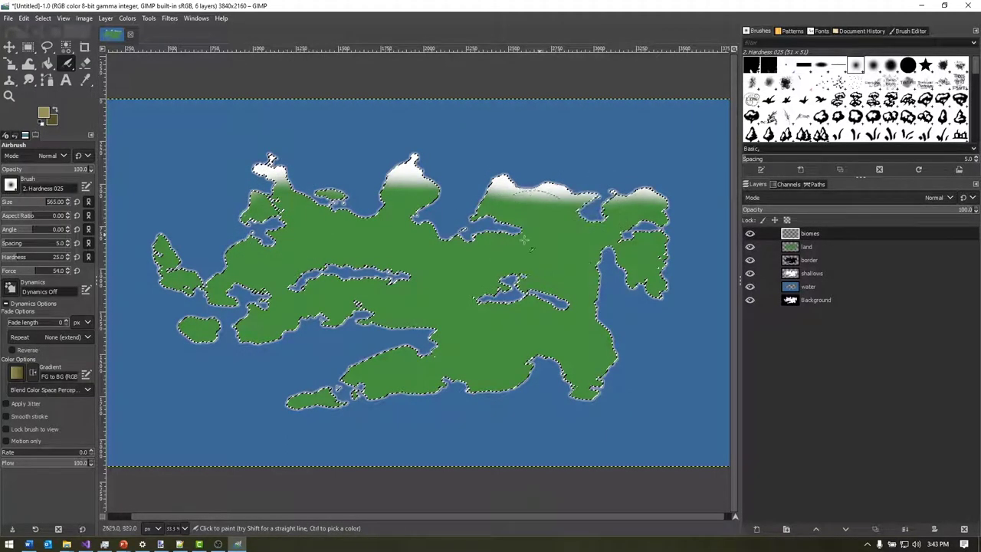
mouse_move(449, 259)
mouse_down()
mouse_move(418, 237)
mouse_move(410, 184)
mouse_move(428, 250)
mouse_move(435, 243)
mouse_move(412, 214)
mouse_up()
key(ctrl+z)
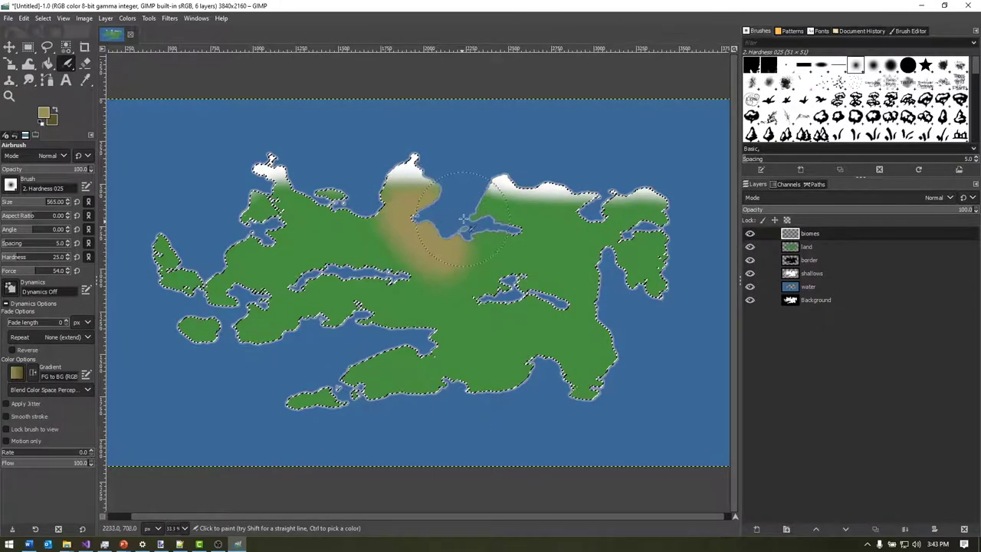
Step: Extend the tan biome west to the small northern island and east across the land below the snowy coast
mouse_move(494, 212)
mouse_down()
mouse_move(518, 207)
mouse_move(530, 230)
mouse_move(576, 227)
mouse_move(527, 244)
mouse_up()
key(ctrl+z)
mouse_move(387, 203)
mouse_down()
mouse_move(329, 203)
mouse_move(337, 206)
mouse_up()
drag(505, 213, 607, 160)
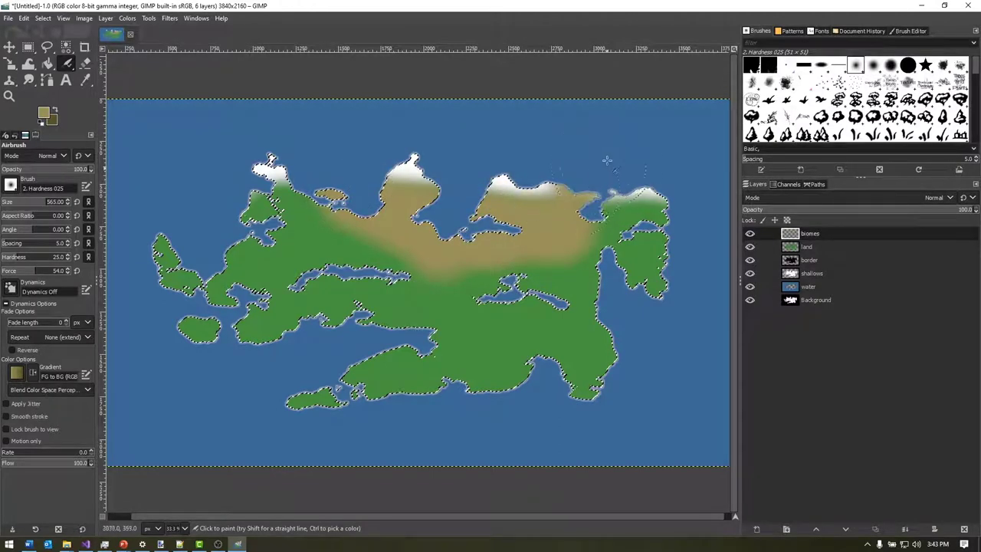
drag(571, 200, 633, 230)
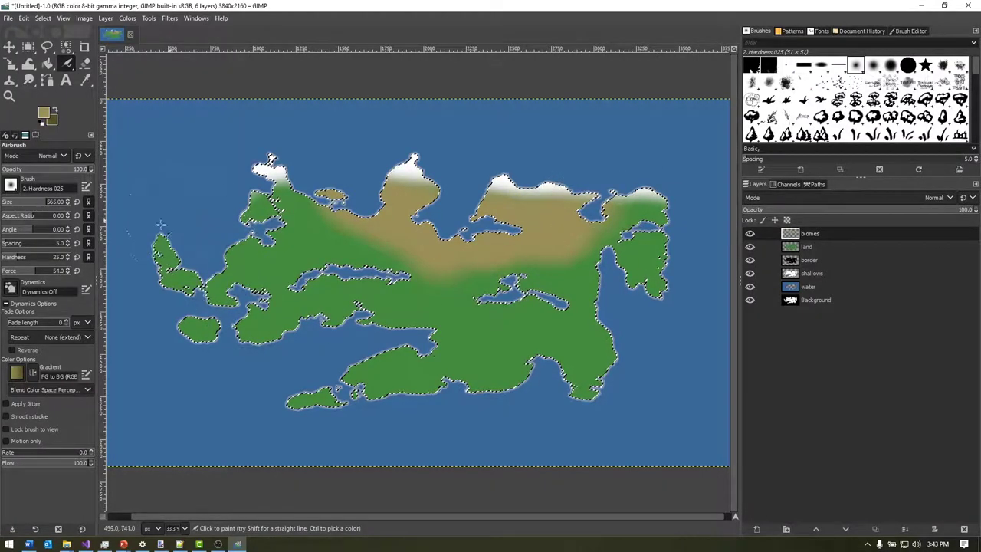
Step: Set the foreground color to dark green 386f35 and airbrush forest over the western, southern and eastern land
click(44, 113)
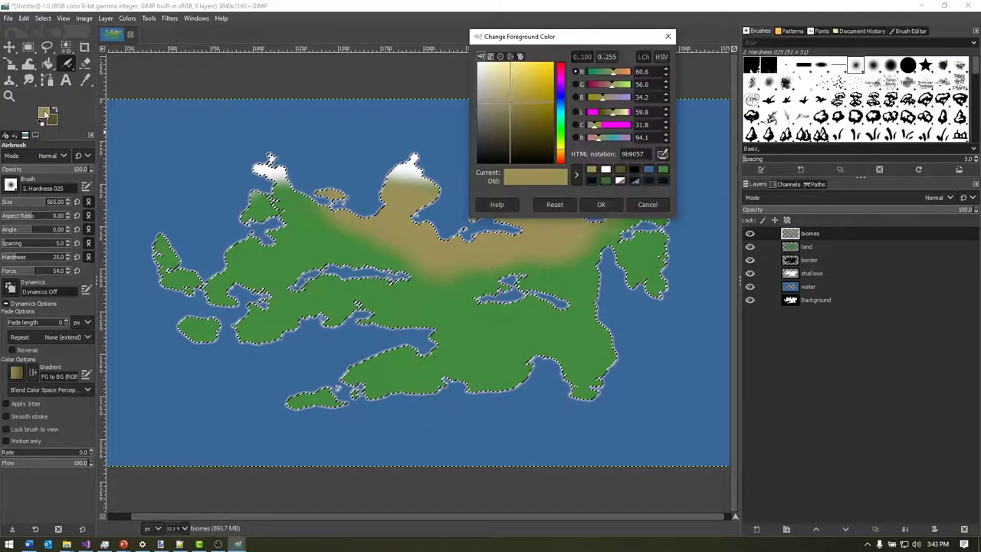
click(605, 181)
click(601, 204)
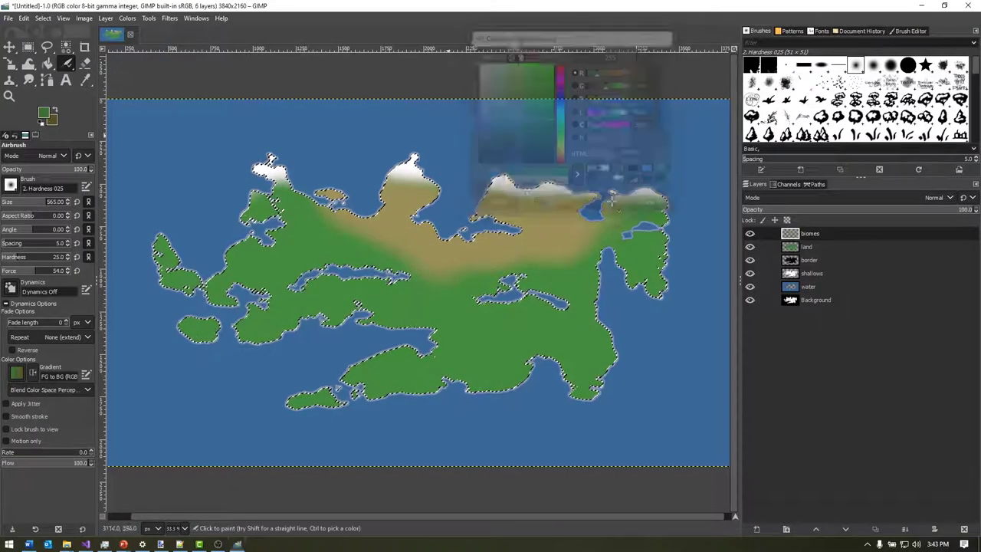
mouse_move(157, 277)
mouse_down()
mouse_move(220, 333)
mouse_move(289, 361)
mouse_move(221, 336)
mouse_move(211, 259)
mouse_move(229, 223)
mouse_move(256, 282)
mouse_move(250, 228)
mouse_move(234, 250)
mouse_move(285, 311)
mouse_move(314, 321)
mouse_move(300, 339)
mouse_move(398, 371)
mouse_move(503, 347)
mouse_move(452, 349)
mouse_move(509, 372)
mouse_move(425, 350)
mouse_move(435, 362)
mouse_move(241, 398)
mouse_move(483, 383)
mouse_move(459, 378)
mouse_move(621, 385)
mouse_up()
mouse_move(571, 365)
mouse_down()
mouse_move(617, 286)
mouse_move(667, 230)
mouse_up()
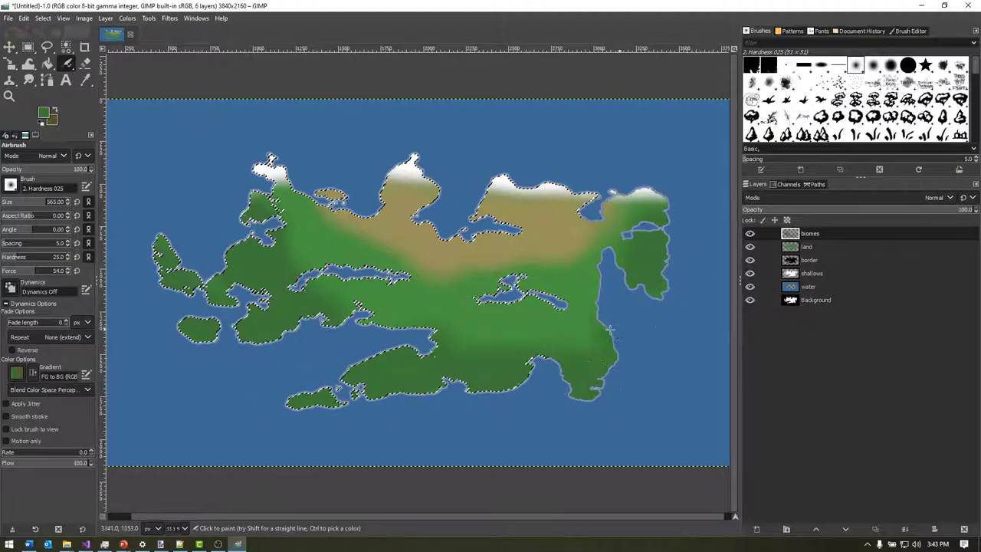
drag(610, 330, 626, 298)
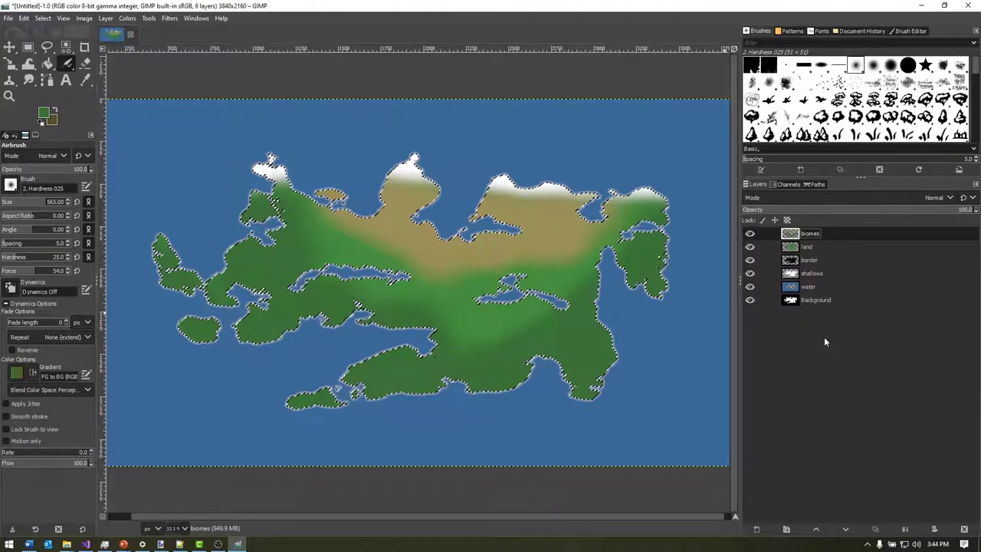
Step: Add a transparent 3840 x 2160 px layer named "Mountains" above the "biomes" layer
right_click(826, 232)
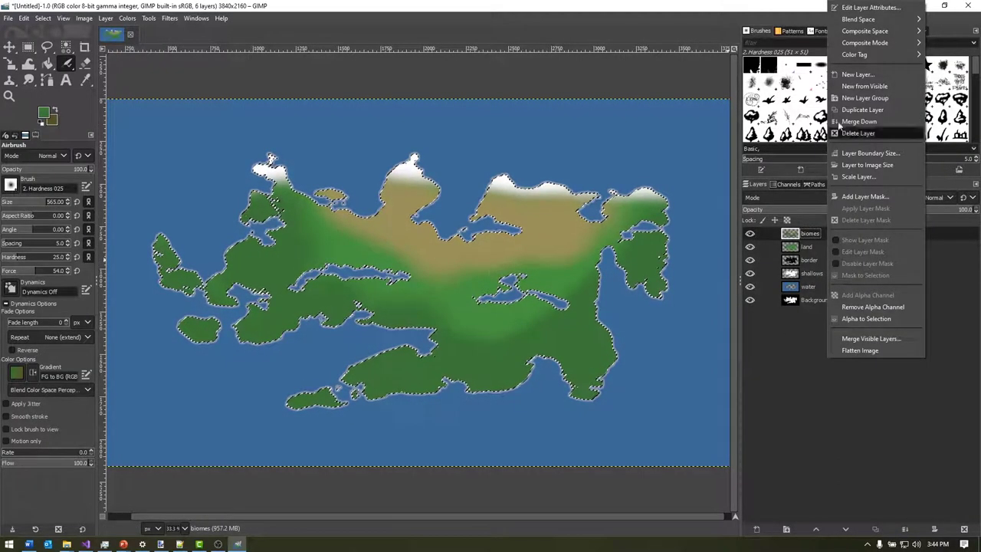
click(858, 74)
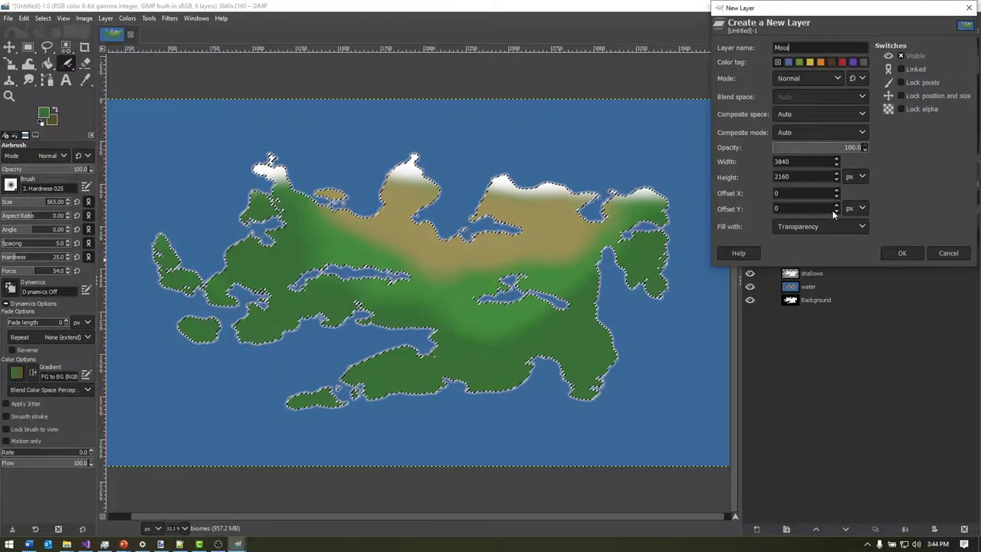
key(Return)
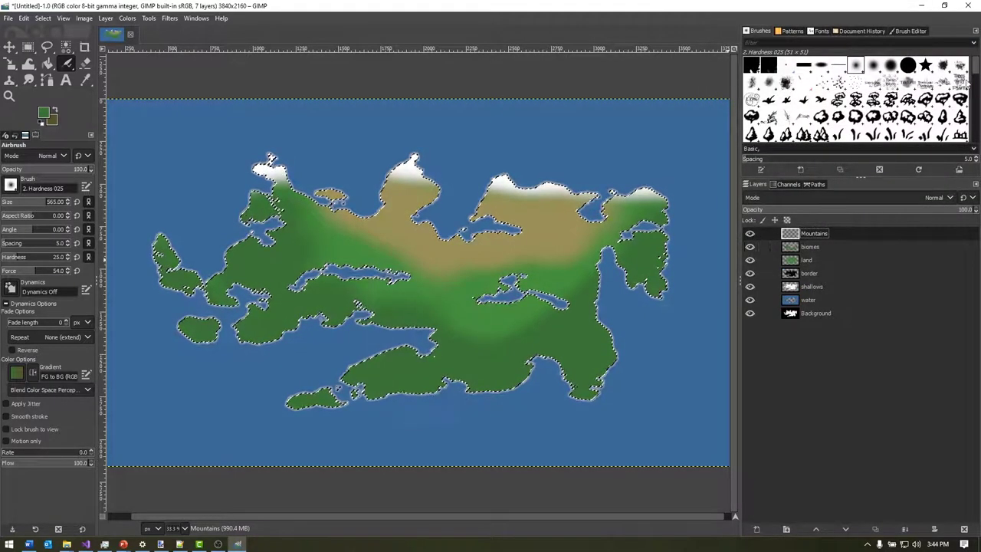
Step: Stamp a black mountain range south of the central northern peninsula with brush SR_Sketchy-Cartography_v2.abr-070 at size 196
drag(974, 68, 978, 118)
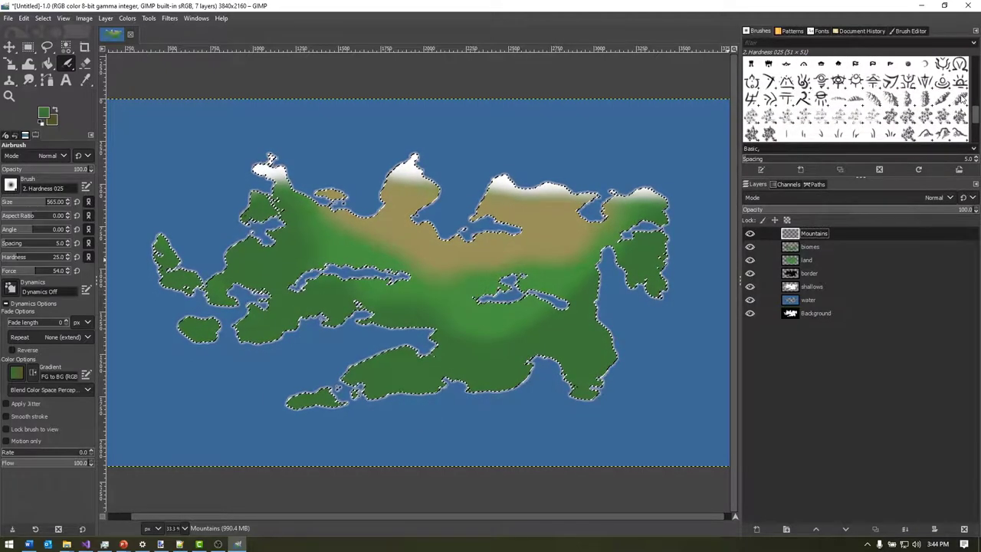
click(960, 97)
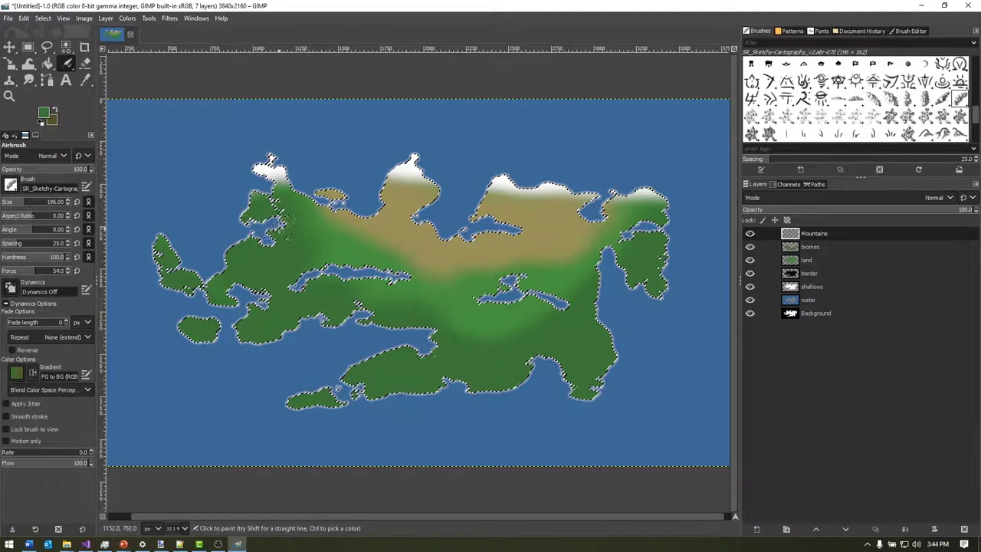
key(f)
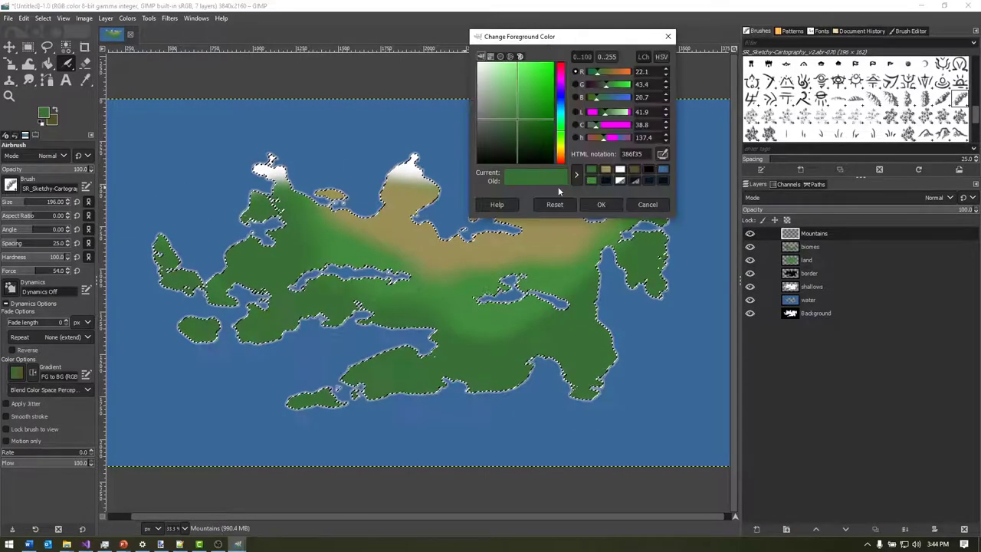
click(643, 181)
click(601, 204)
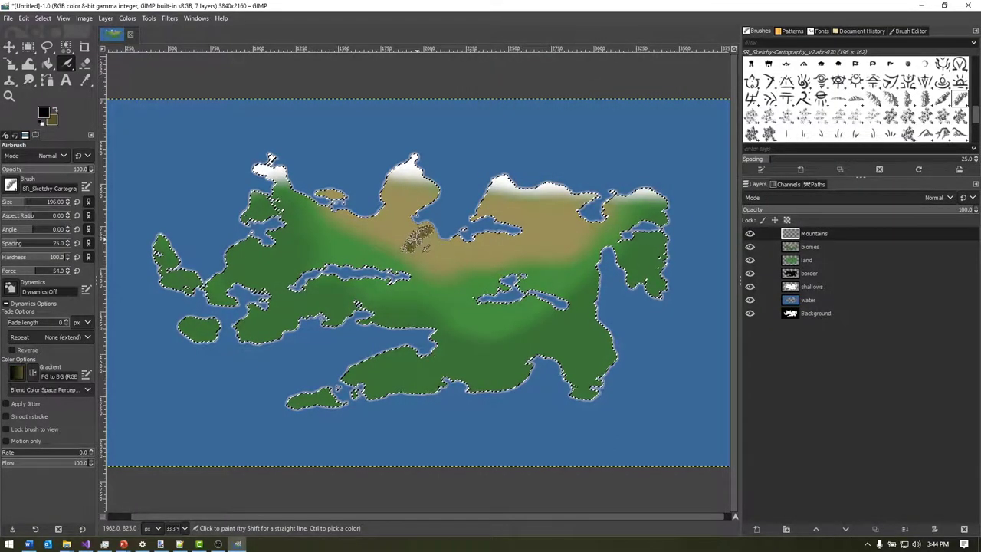
click(414, 241)
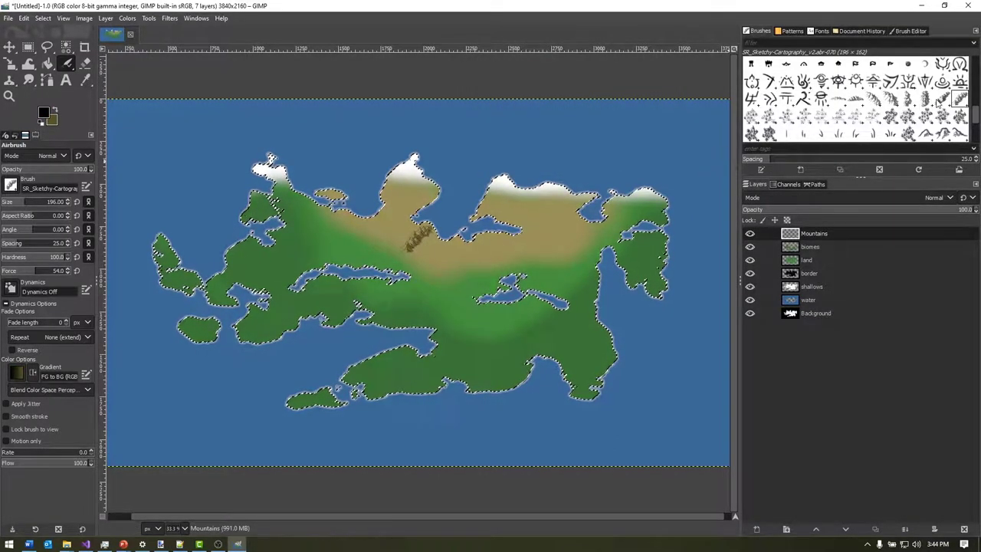
Step: Extend the central mountain range southeast using brushes SR_Sketchy-Cartography_v2.abr-066 at size 165, abr-065 at size 190 and abr-068 at size 189
click(891, 99)
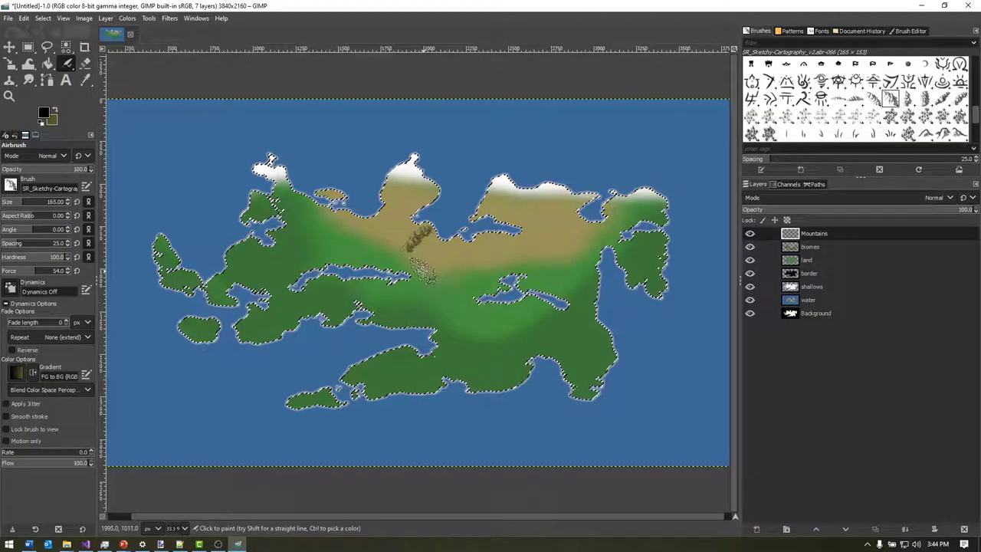
click(423, 256)
click(874, 99)
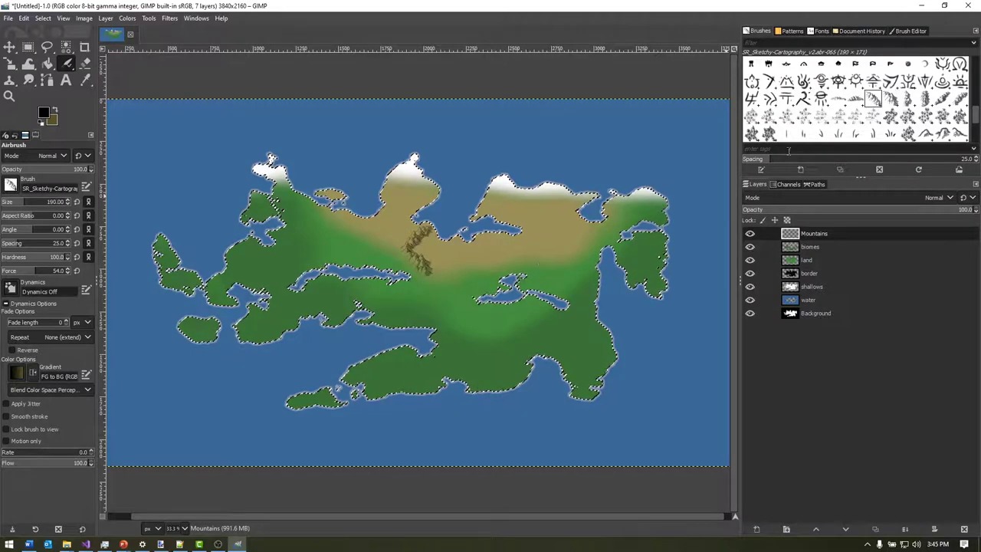
click(440, 293)
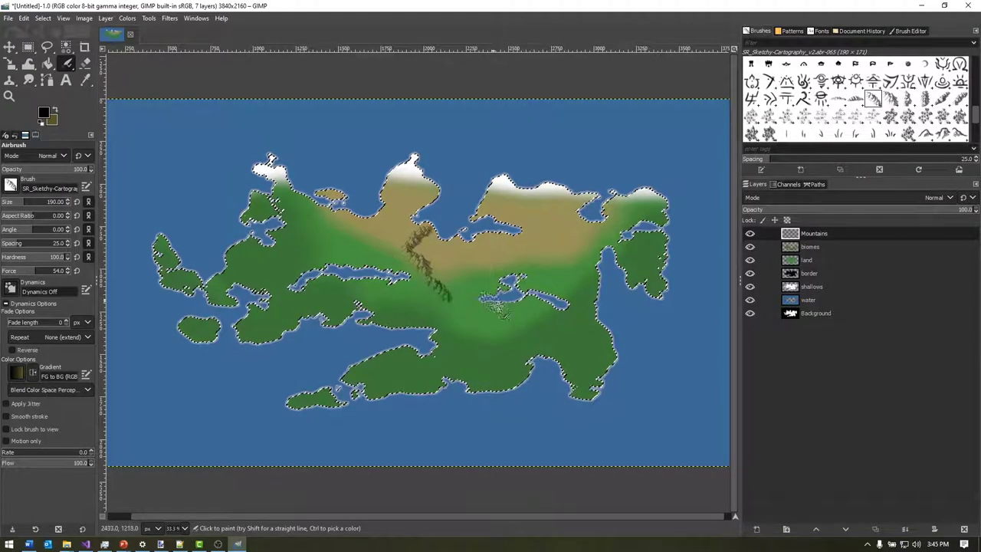
click(925, 99)
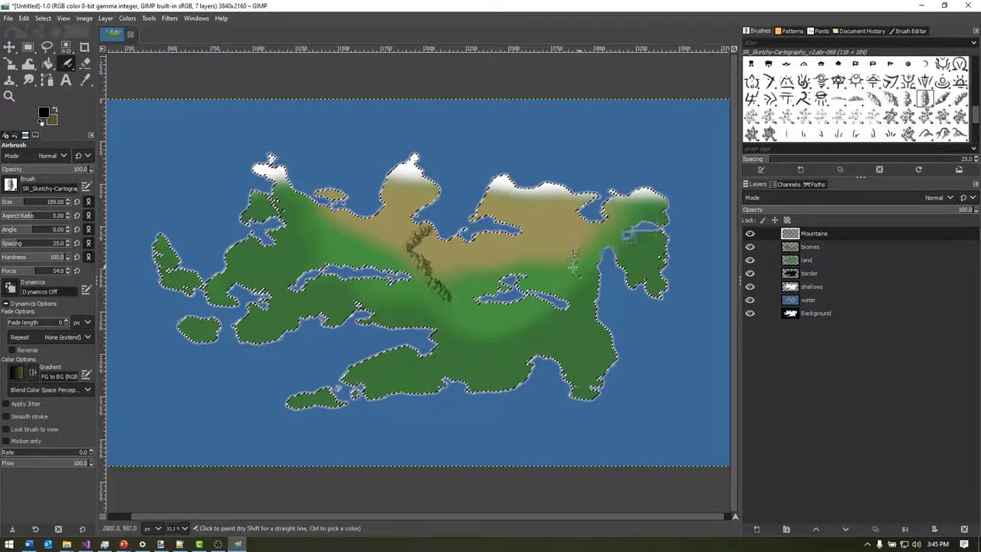
click(457, 310)
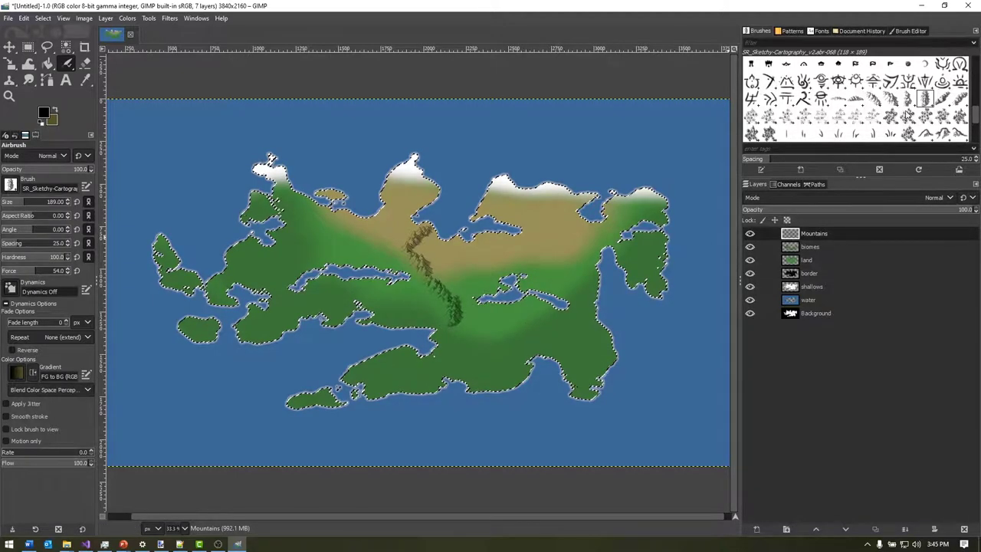
Step: Continue the mountain range toward the southern coast with brush abr-065 at size 190 and brush abr-067 at size 183
click(873, 99)
click(477, 341)
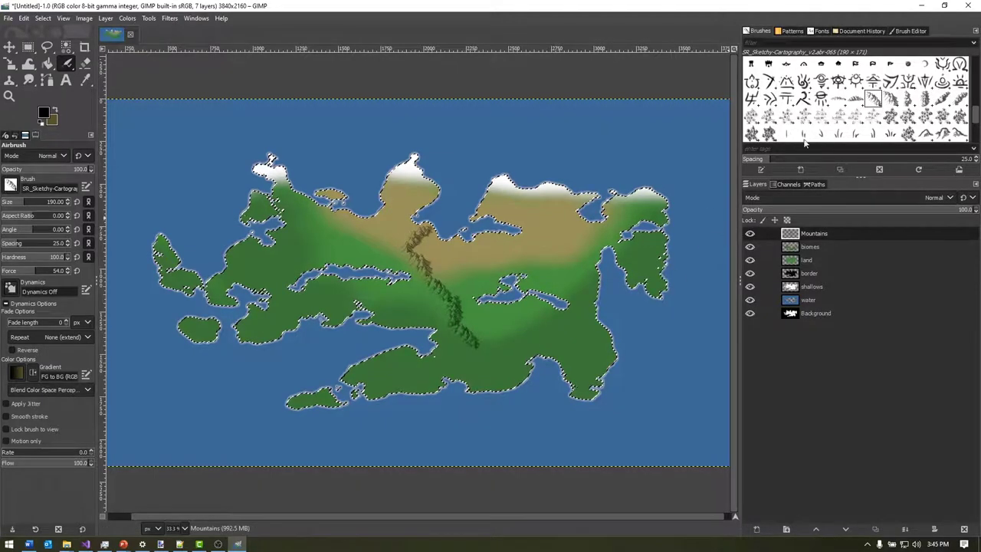
click(908, 99)
click(480, 366)
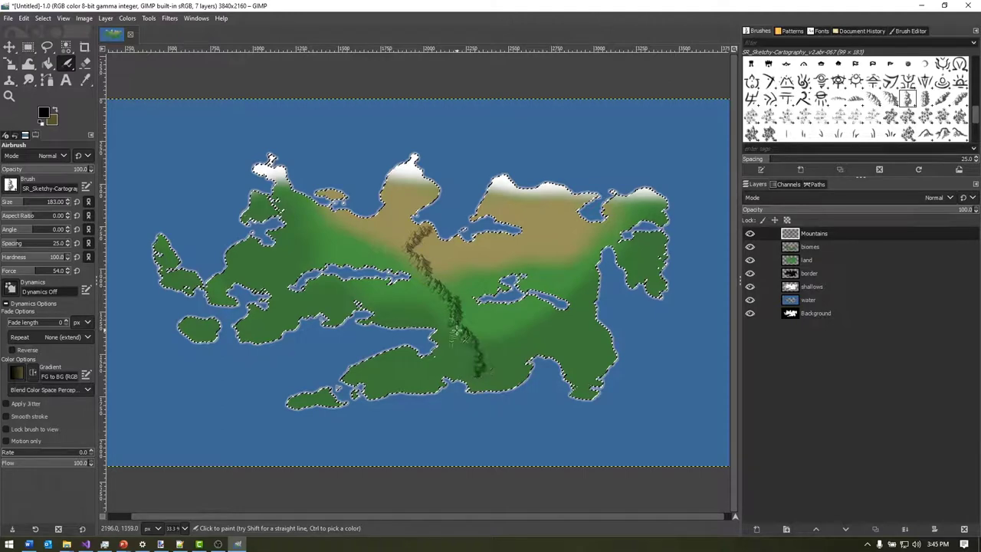
Step: Switch to the single-mountain brush SR_Sketchy-Cartography_v2.abr-100 and step back through the smaller peak brushes, including abr-099
ctrl+scroll(460, 331, up, 1)
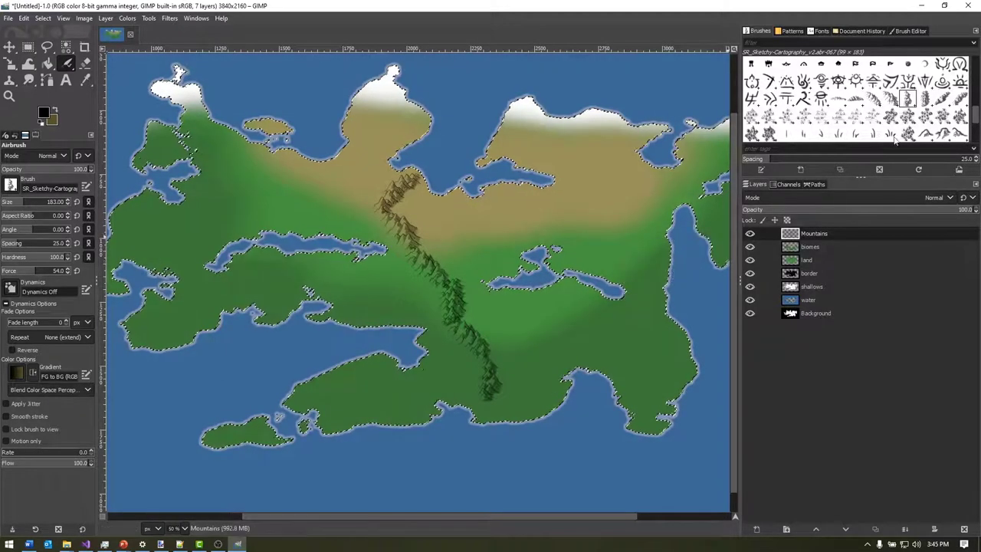
scroll(942, 113, down, 3)
scroll(941, 107, down, 1)
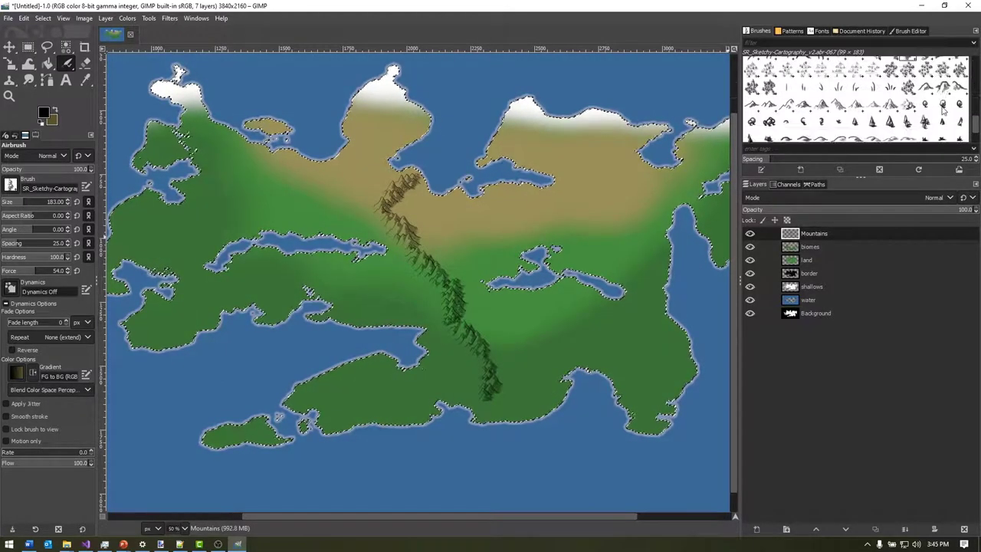
click(803, 104)
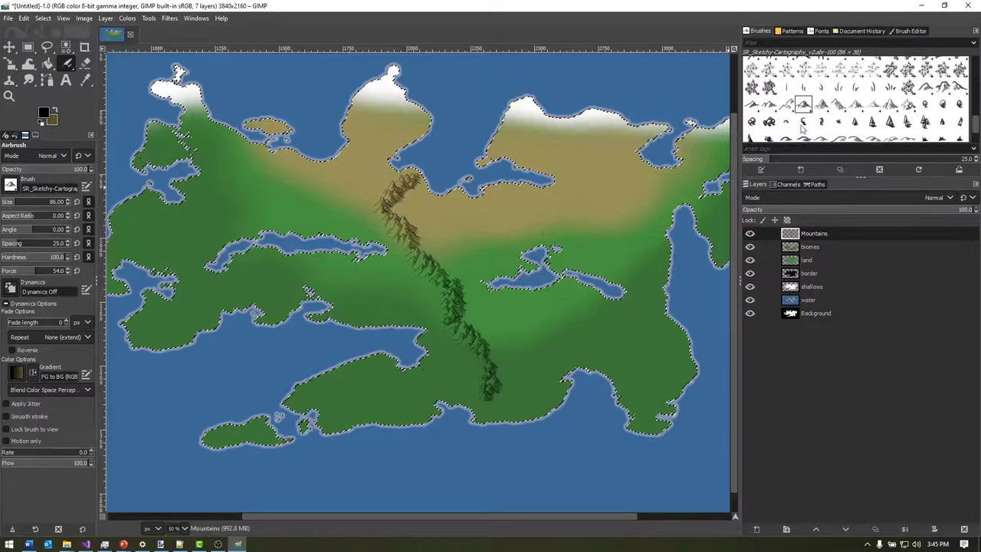
key(comma)
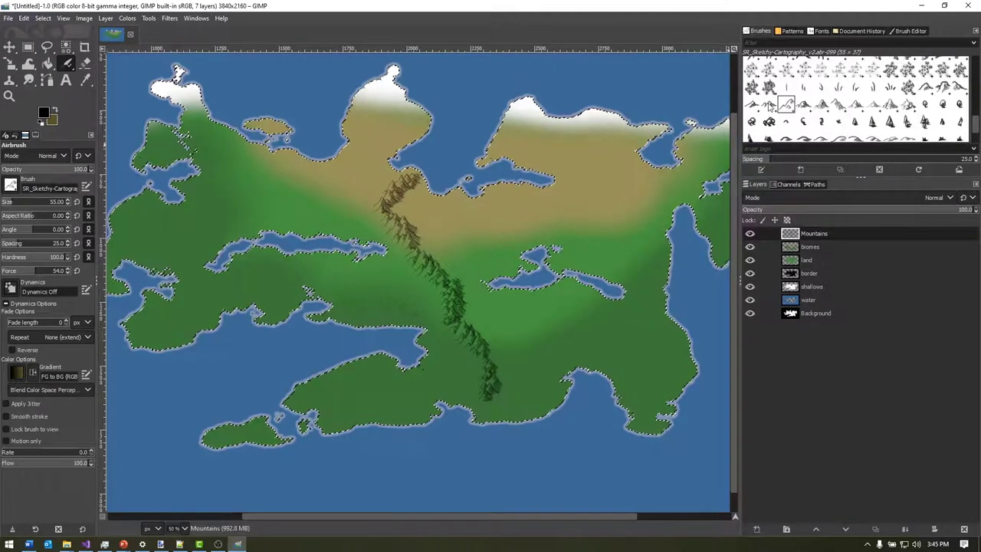
key(comma)
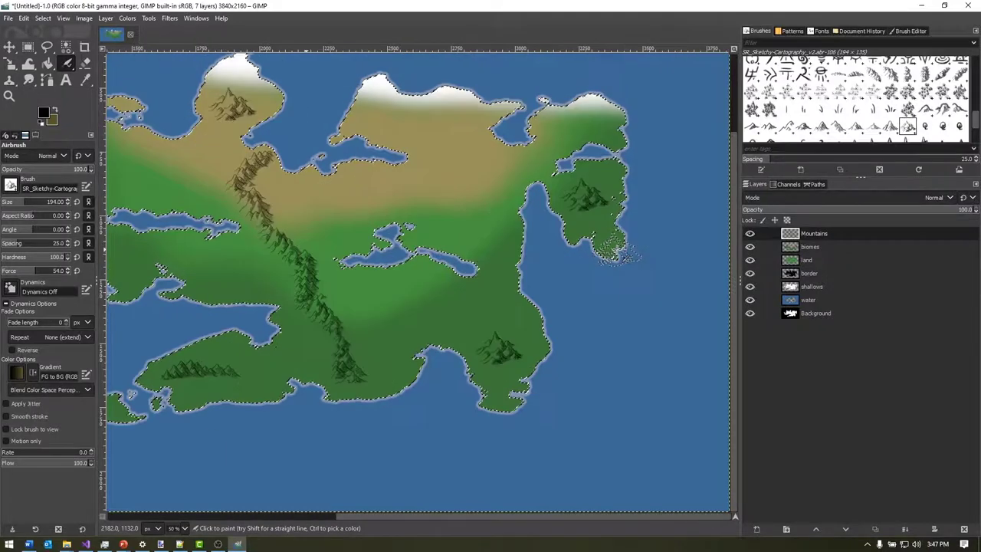
Step: Add a transparent 3840 x 2160 px layer named "rivers" above the "Mountains" layer
right_click(823, 231)
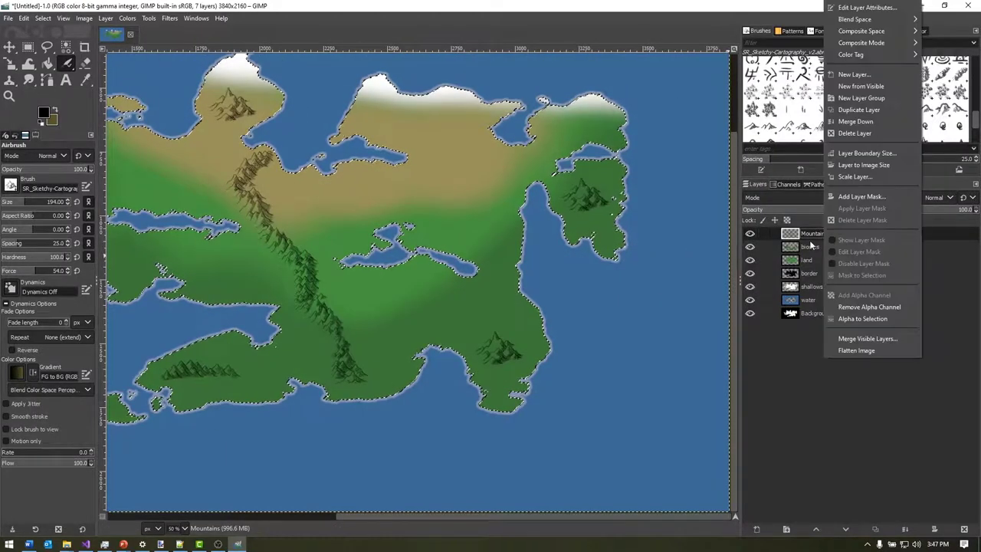
click(853, 75)
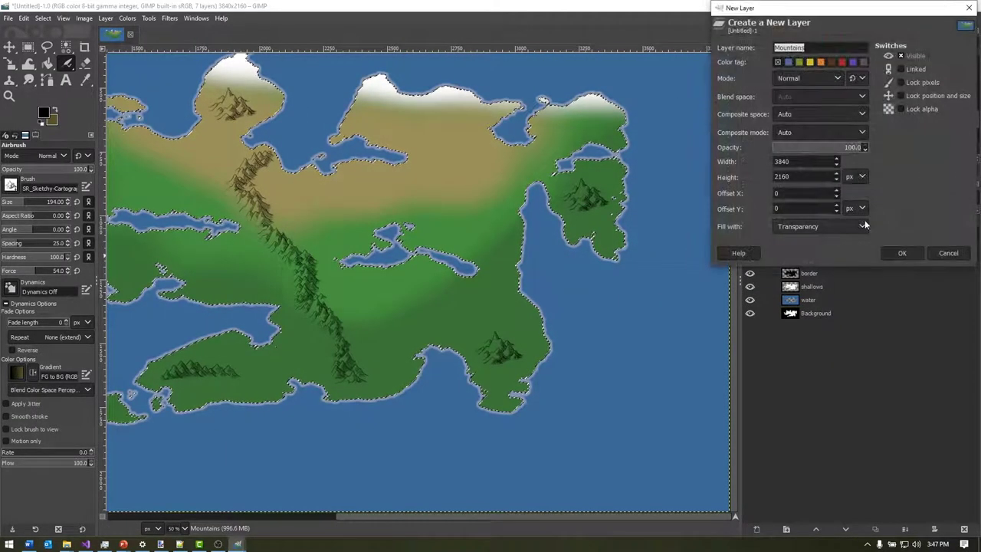
text(riv)
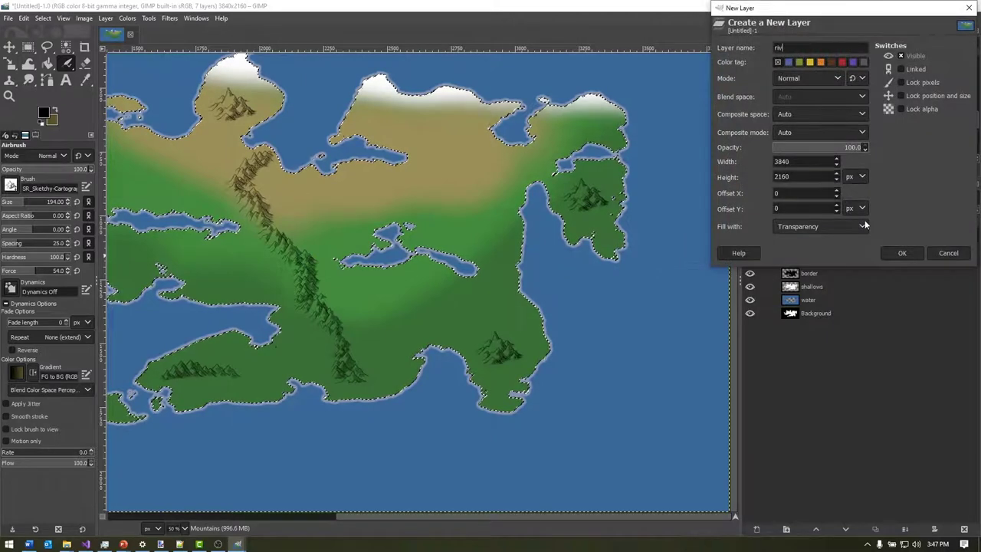
text(ers)
key(Return)
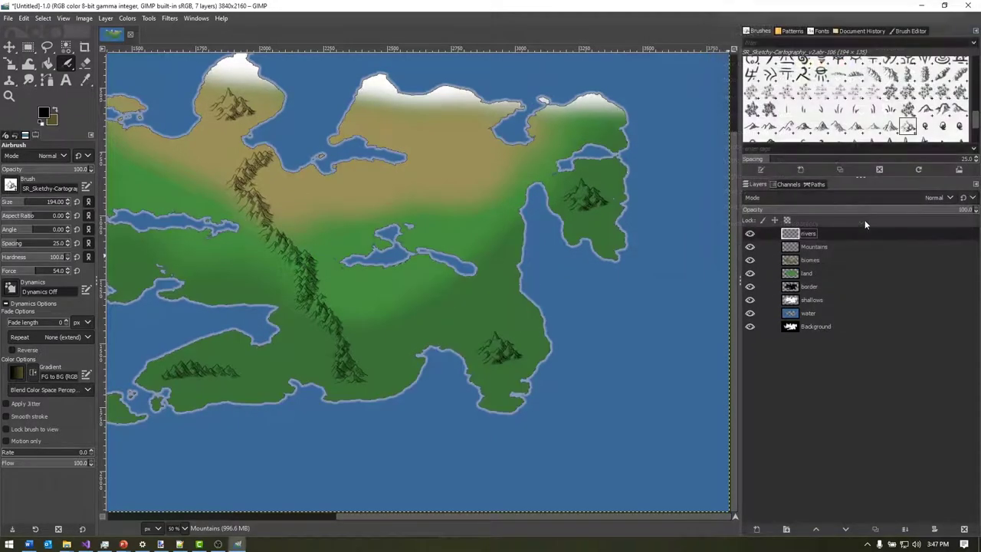
Step: Set the airbrush to the 2. Hardness 100 brush at size 4 and try a short stroke beside the western lake
scroll(414, 276, left, 3)
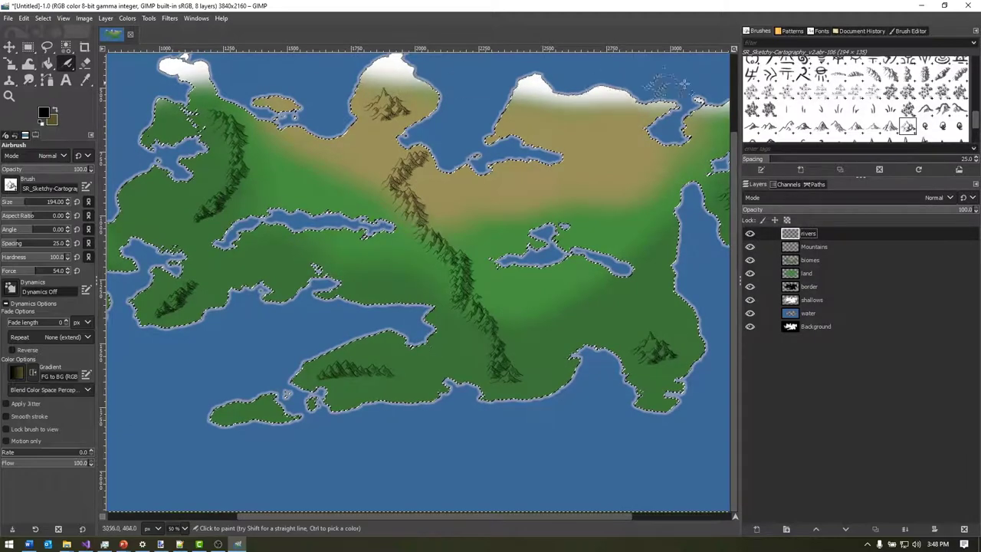
scroll(973, 102, up, 2)
scroll(971, 102, up, 5)
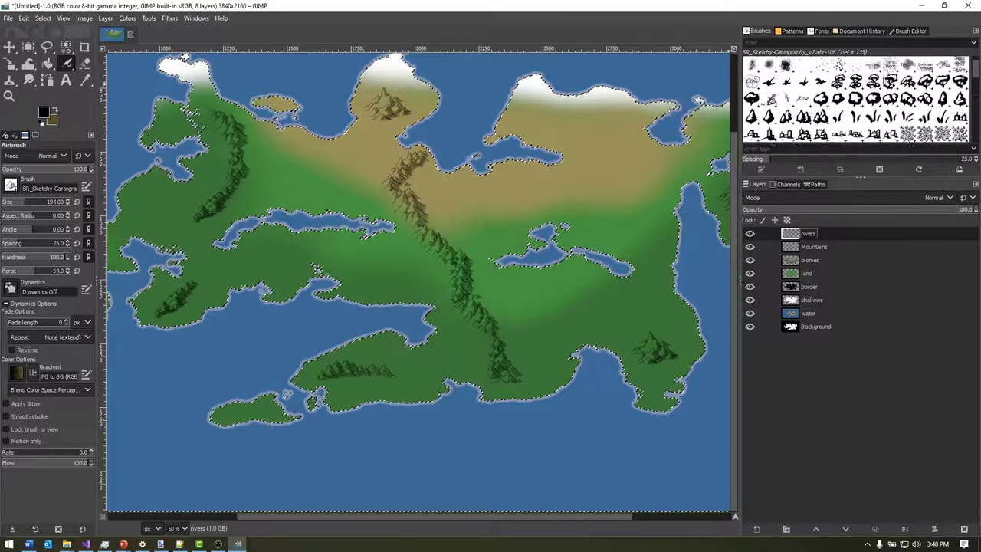
click(908, 65)
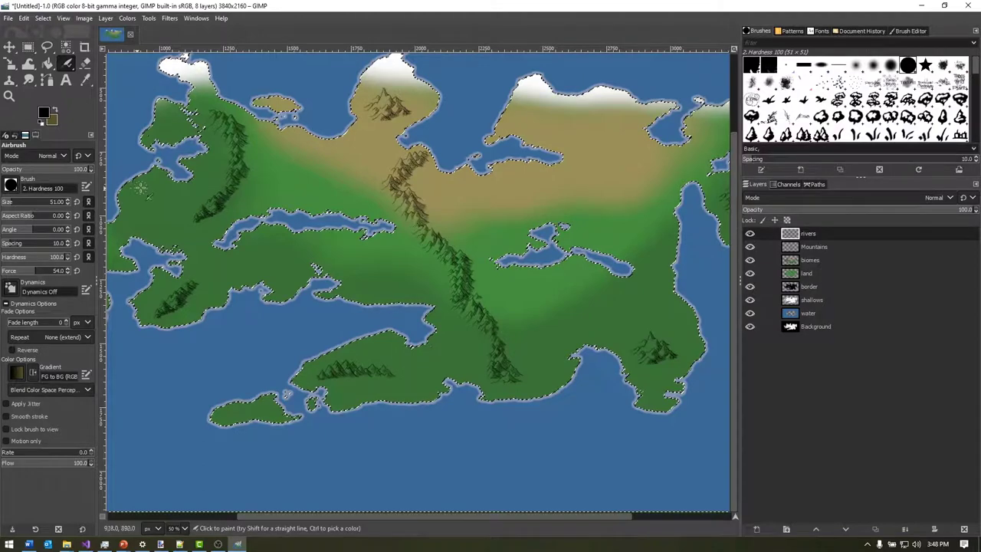
drag(9, 203, 3, 203)
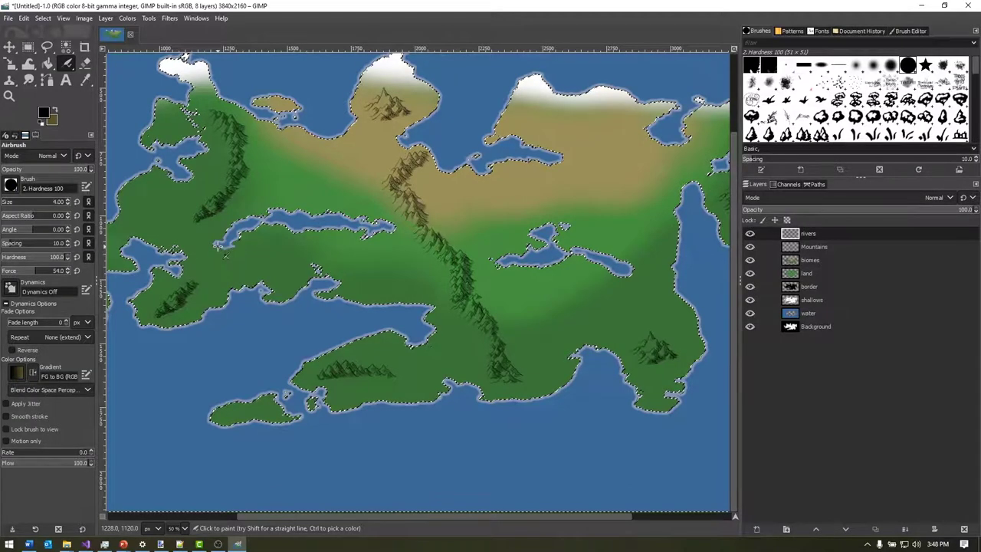
drag(210, 250, 204, 252)
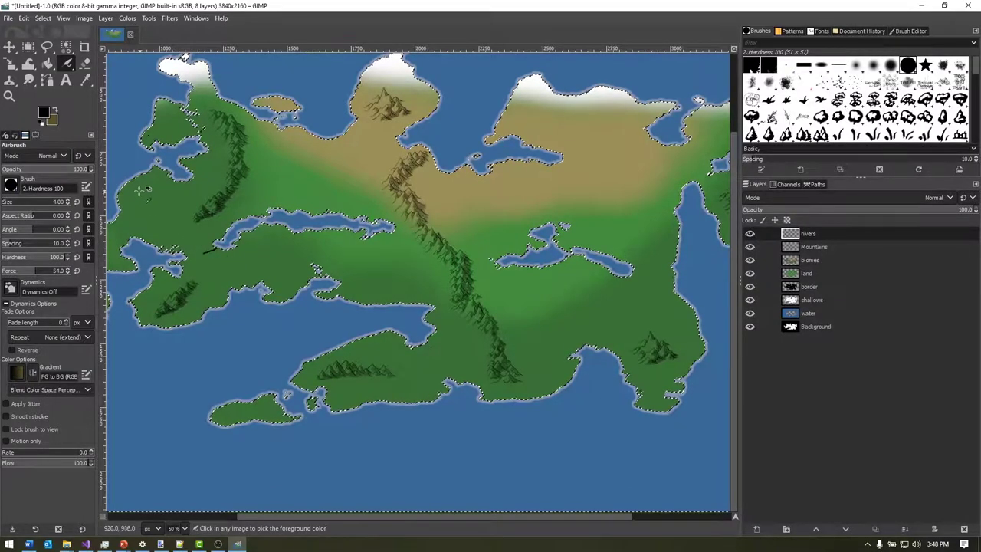
Step: Set the foreground color to blue 386899 and paint rivers linking the central mountains, the western lake and the western bay
click(44, 113)
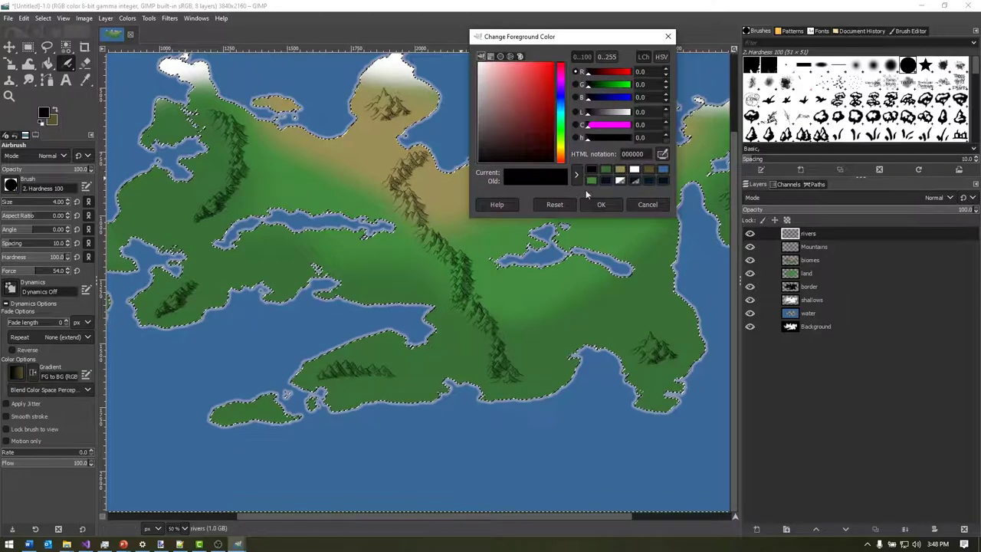
click(662, 170)
click(600, 205)
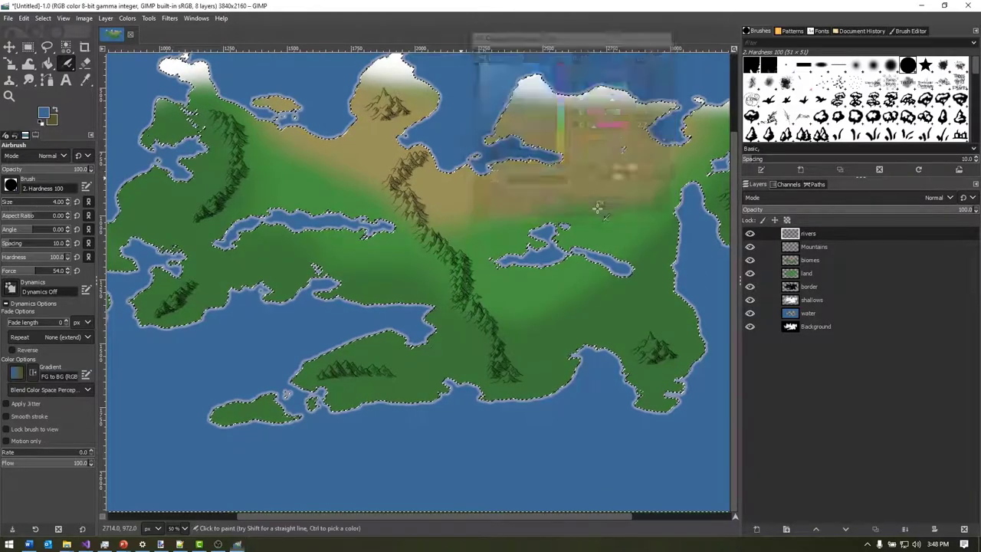
ctrl+scroll(213, 246, up, 1)
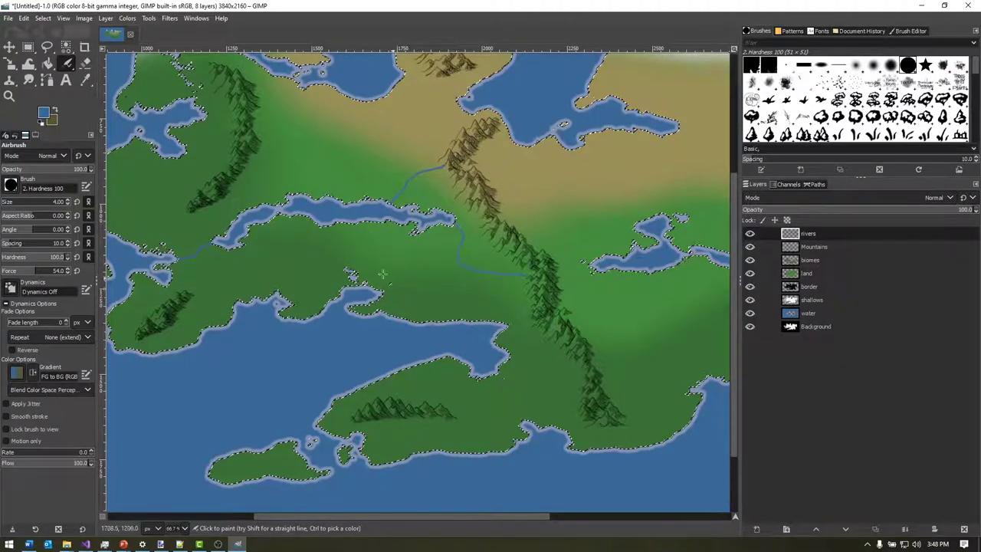
scroll(376, 284, up, 4)
scroll(362, 294, down, 5)
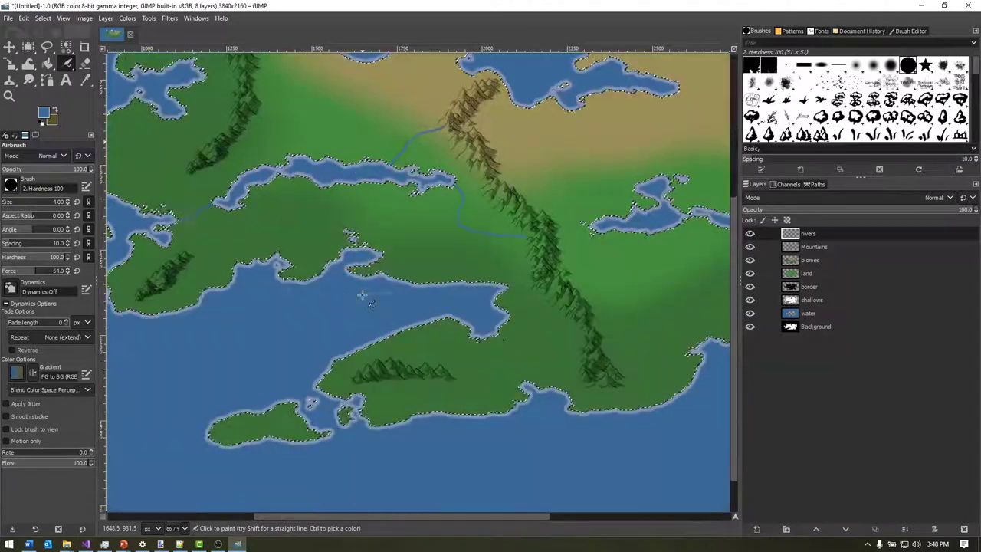
Step: Paint rivers from the central mountain range to the lakes east of it and on to the eastern inlet
scroll(470, 291, right, 4)
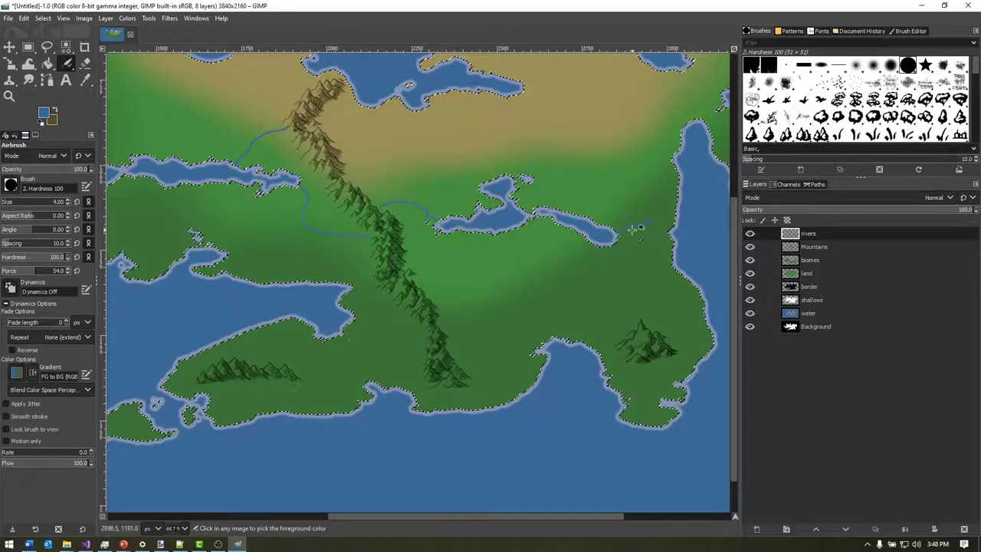
drag(636, 228, 622, 240)
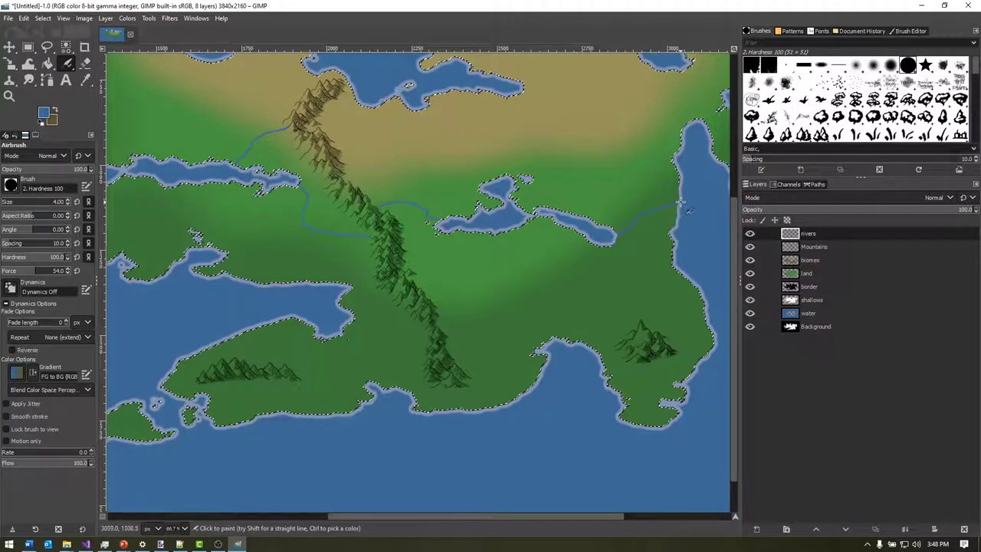
scroll(536, 190, up, 3)
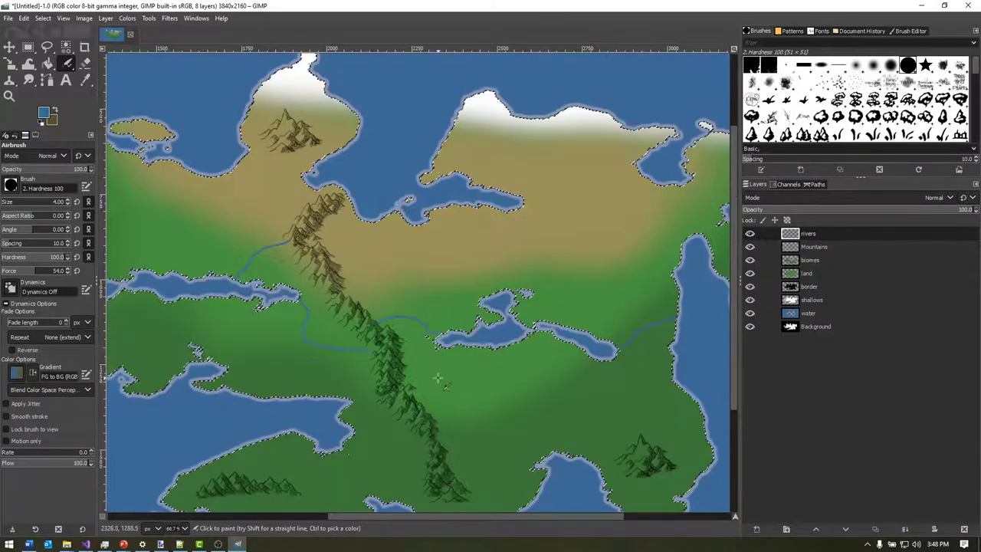
scroll(438, 377, down, 4)
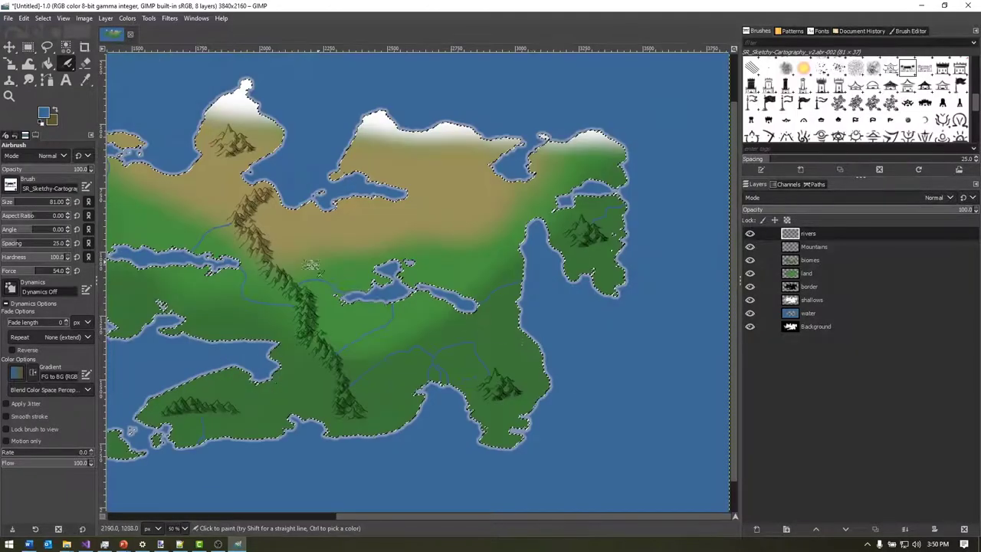
Step: Set the foreground color to black from the recent colors
click(43, 112)
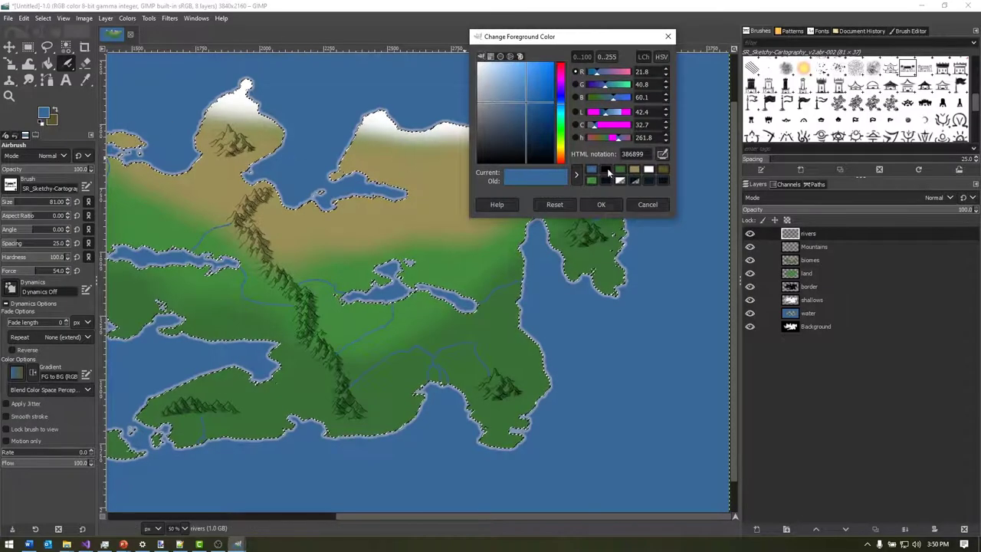
click(606, 168)
click(601, 204)
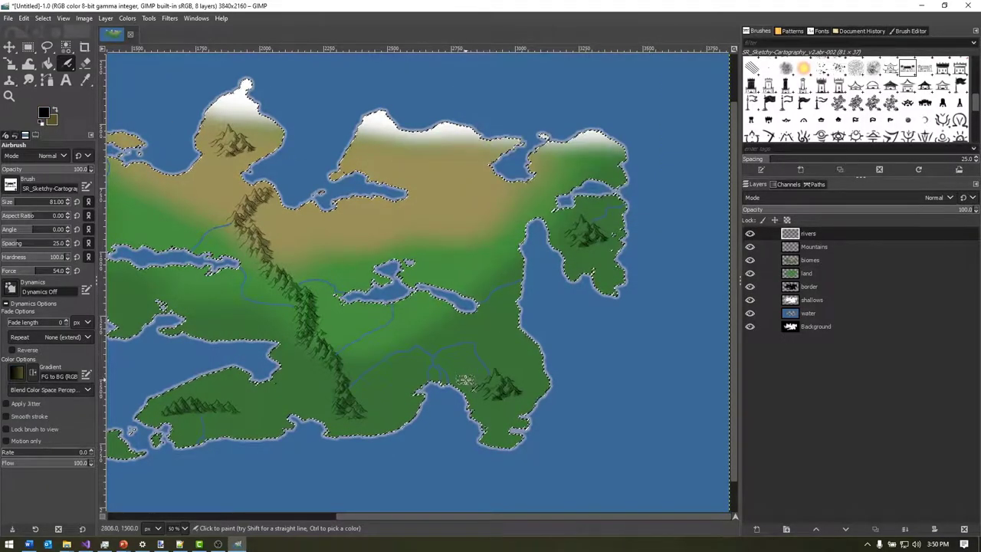
right_click(819, 233)
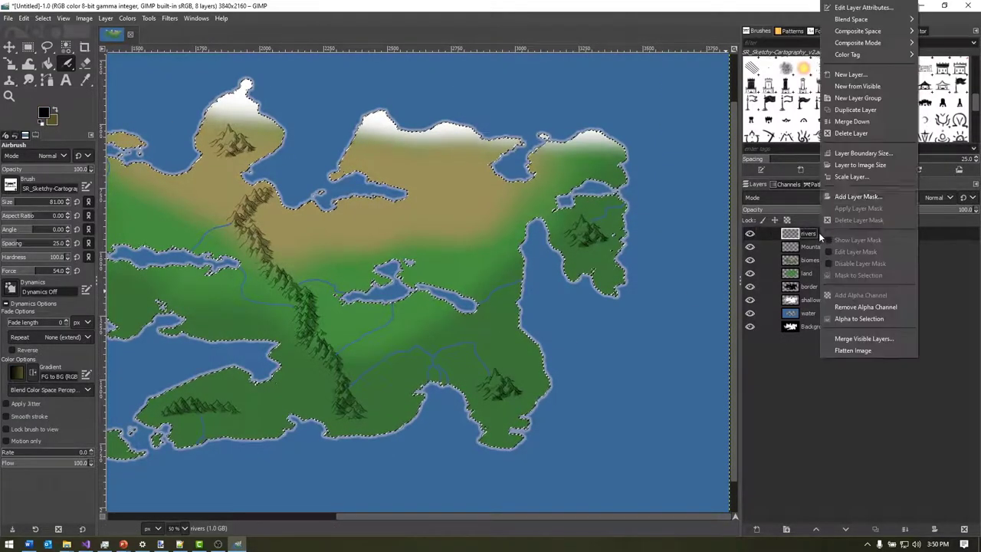
click(841, 75)
text(c)
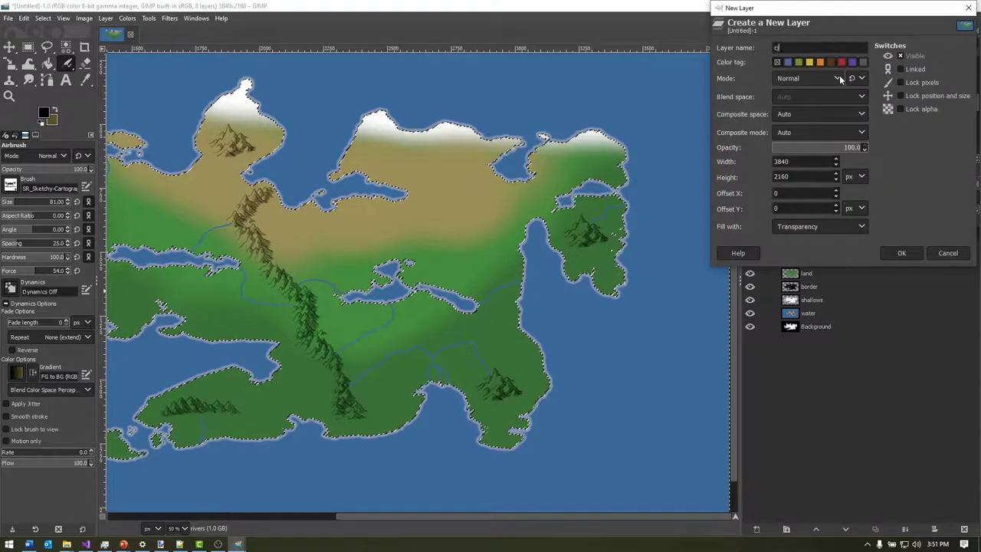
text(iomes)
click(902, 253)
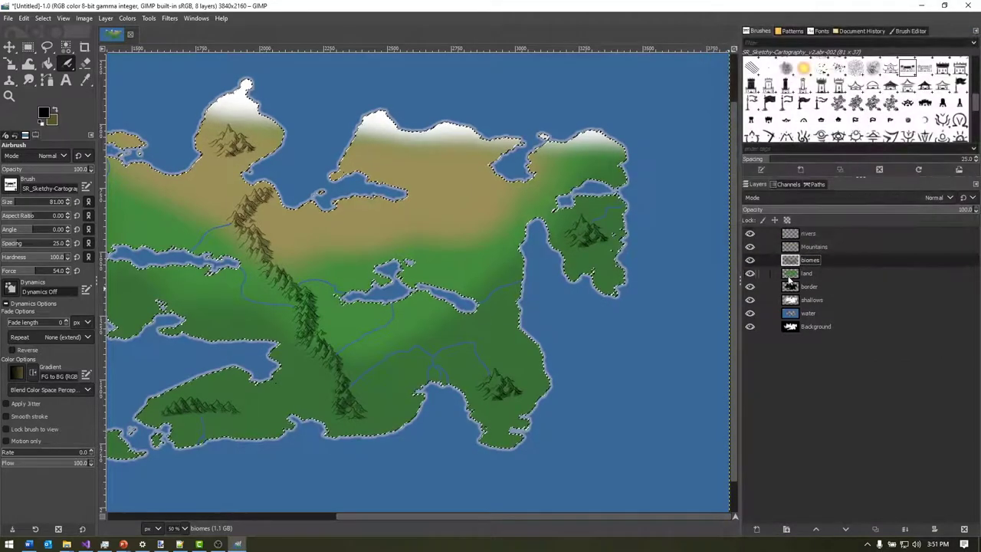
Step: Add a new transparent layer named terrain directly above the rivers layer
click(819, 236)
right_click(818, 237)
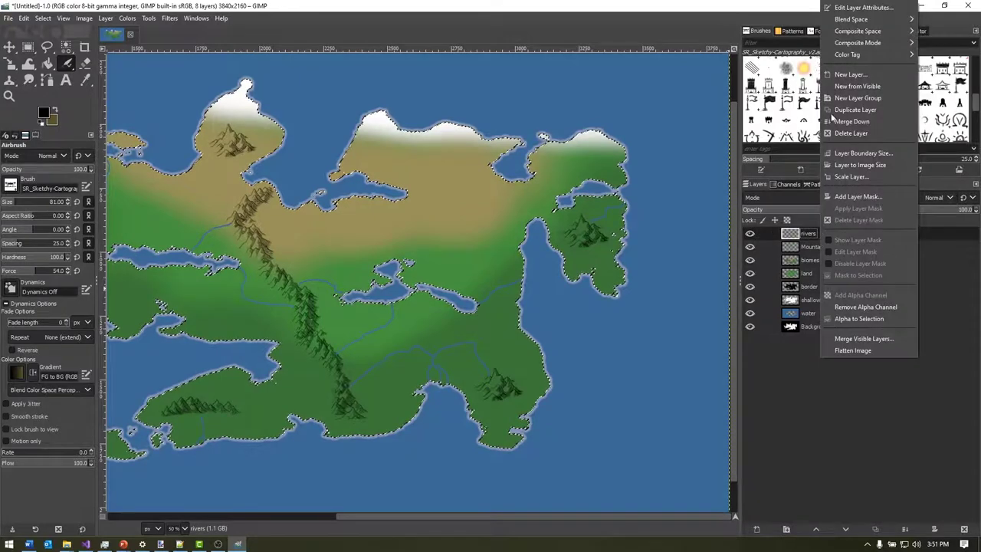
click(847, 74)
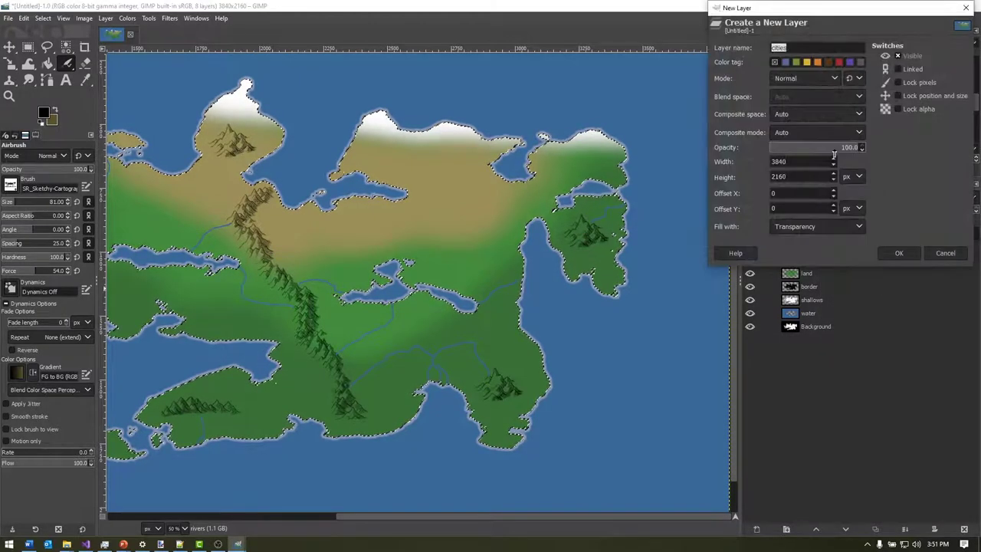
text(terria)
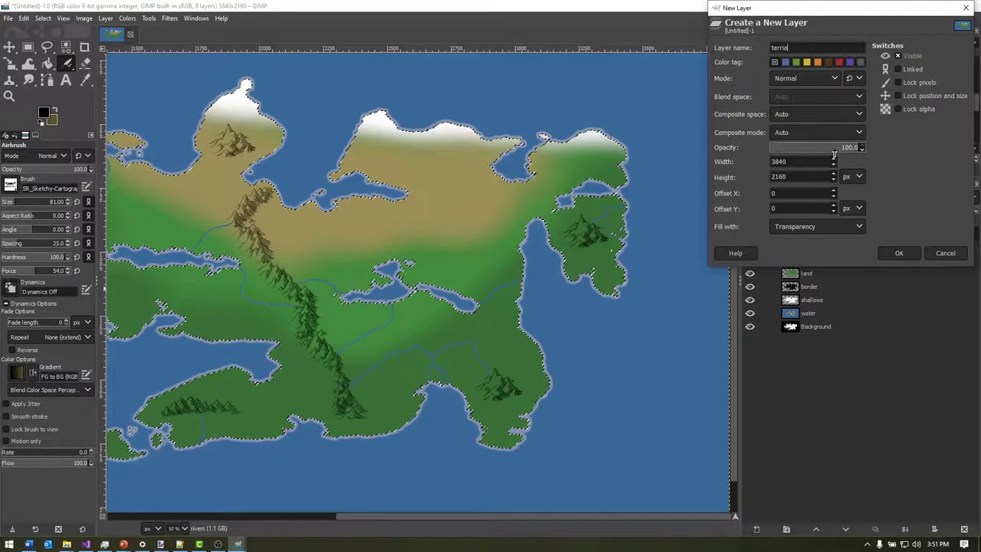
key(BackSpace)
key(BackSpace)
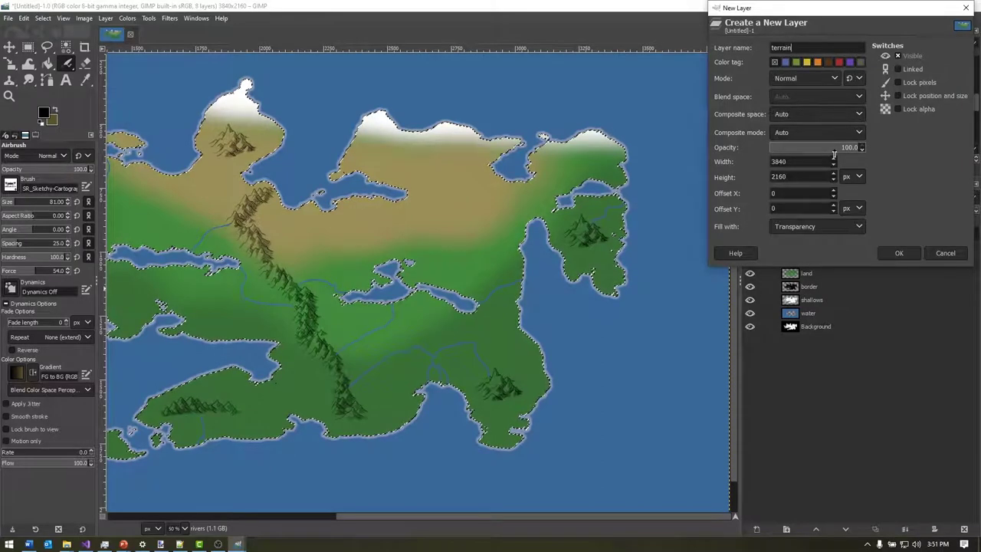
key(Return)
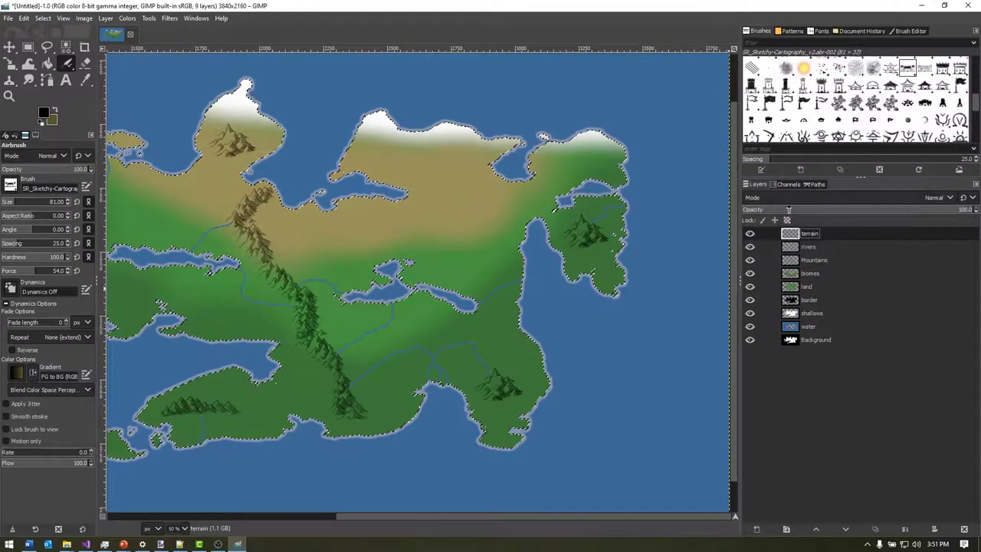
Step: Stamp clusters of round trees with brush SR_Sketchy-Cartography_v2.abr-081 around the river by the southeastern mountain and west of the southern bay
scroll(945, 114, down, 3)
click(925, 109)
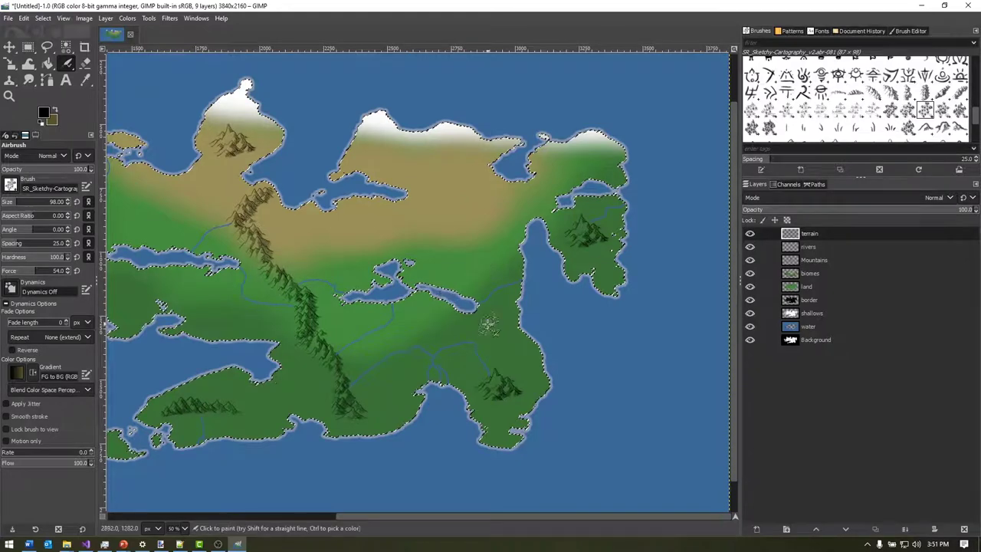
scroll(498, 330, up, 2)
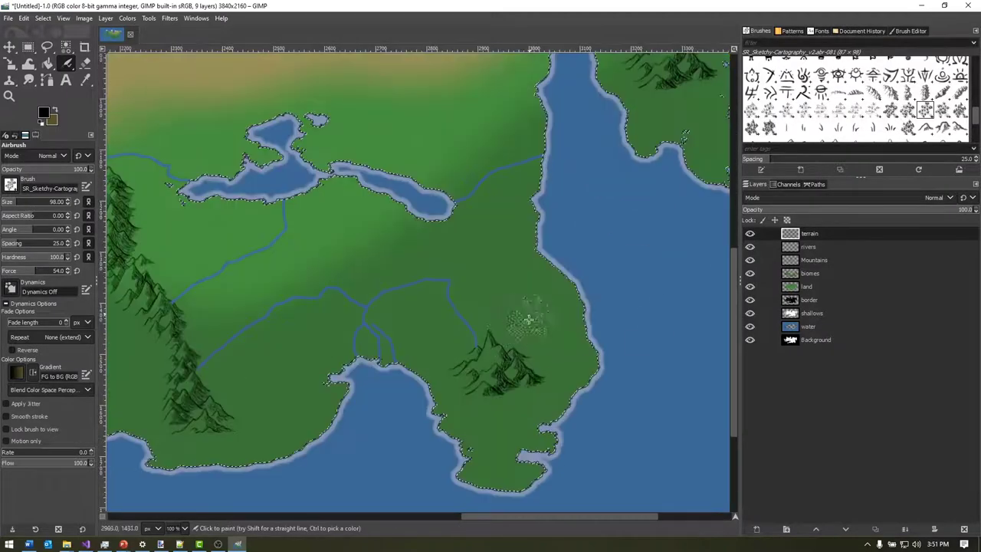
click(461, 311)
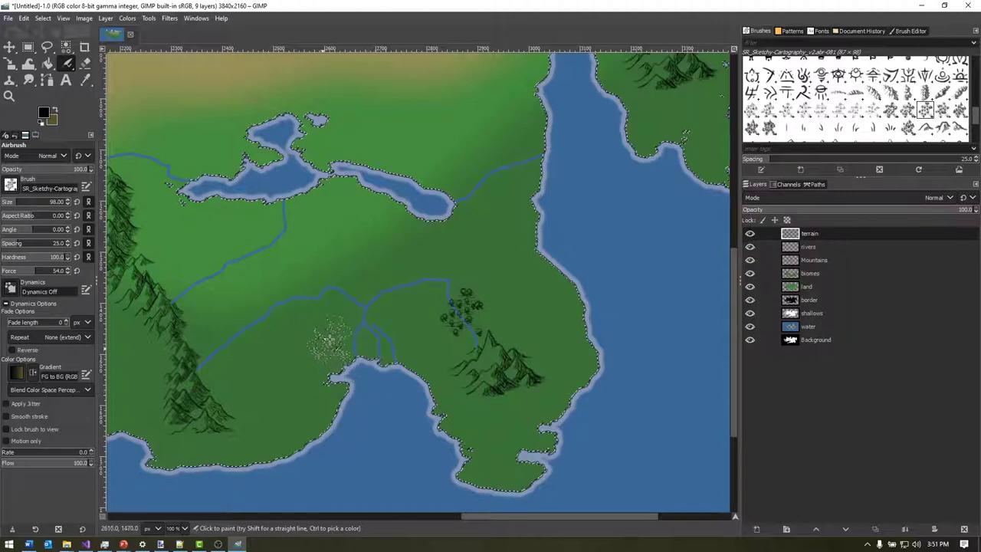
click(420, 318)
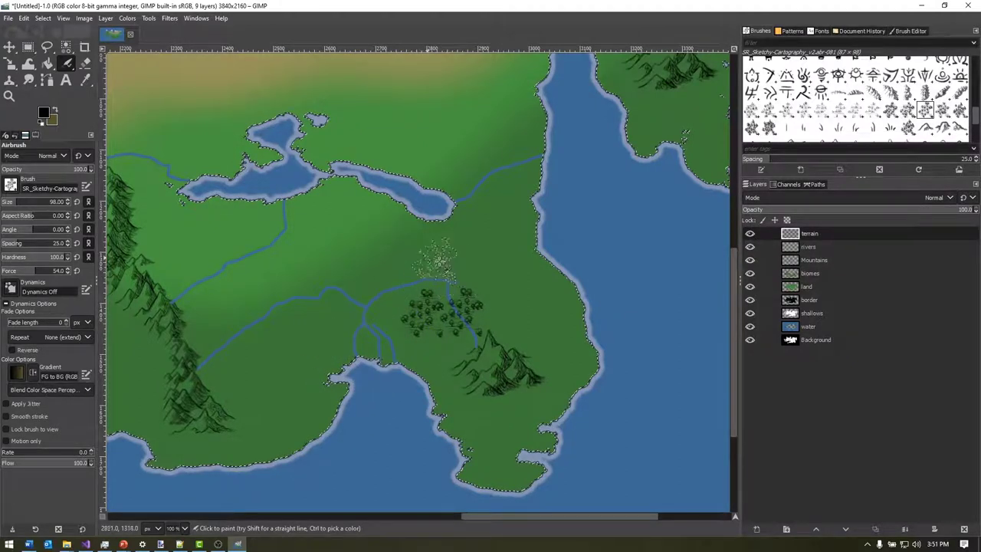
click(454, 270)
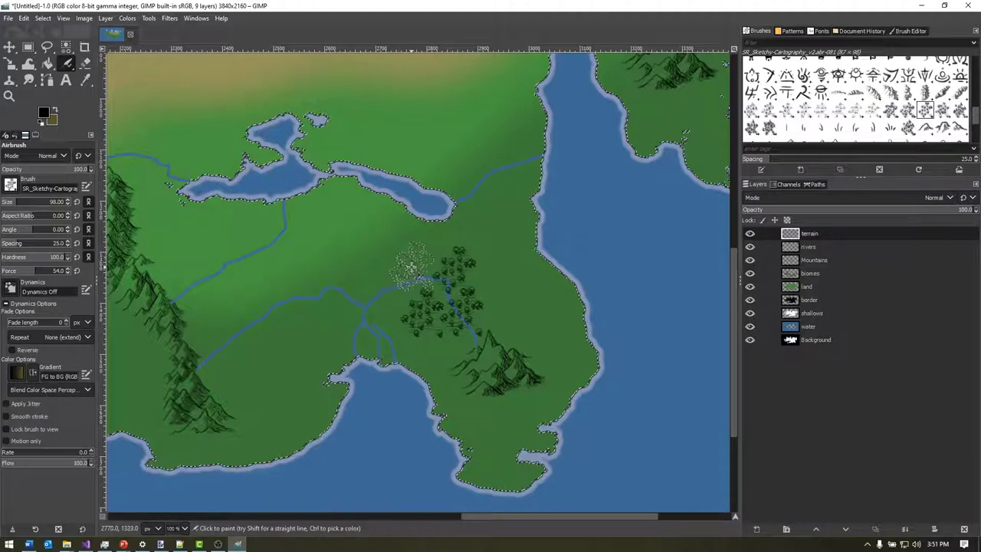
click(414, 265)
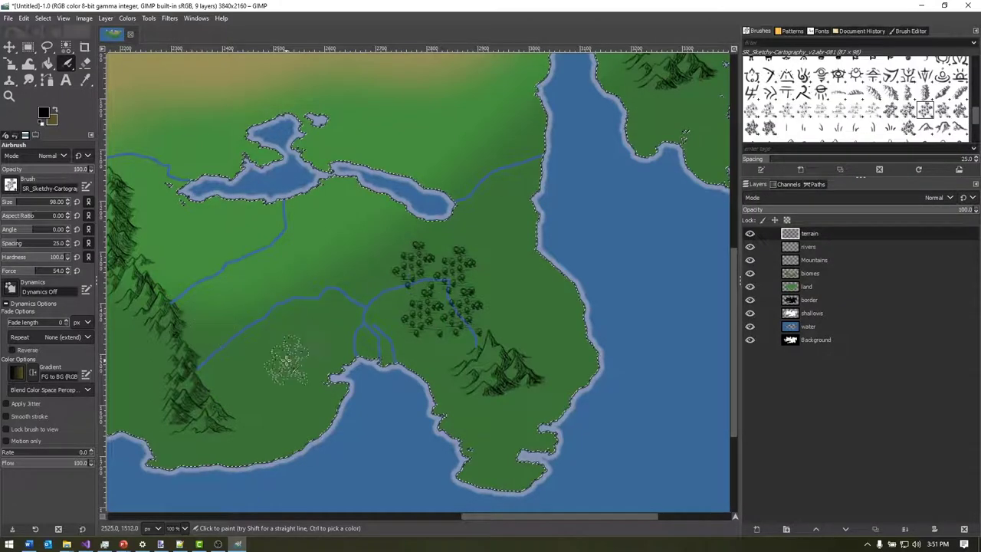
click(298, 348)
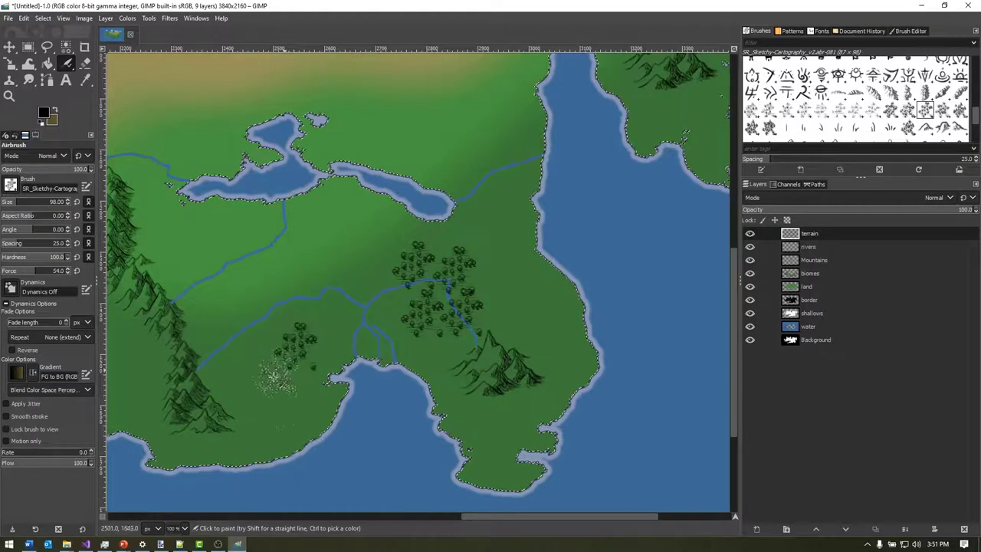
click(301, 392)
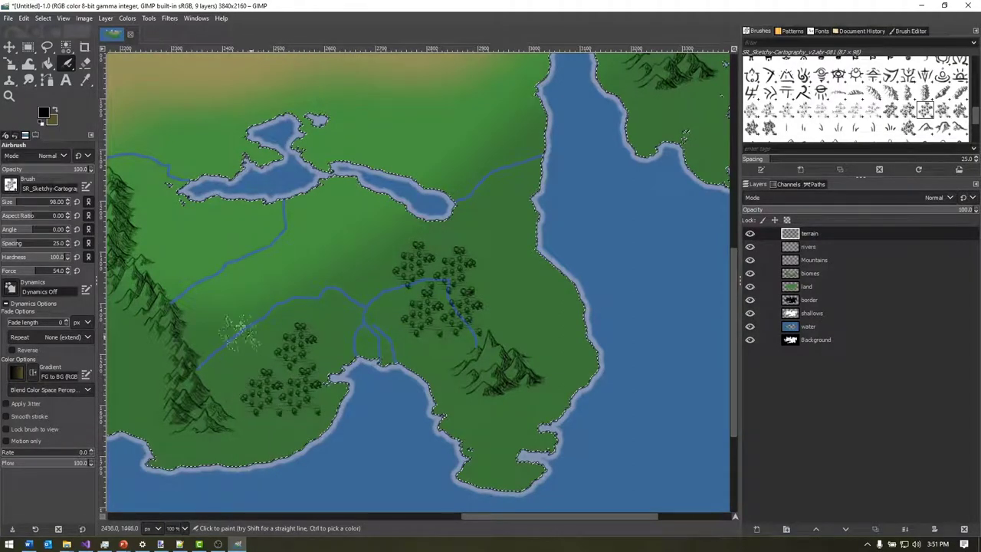
Step: Stamp clusters of pine trees beside the northwestern rivers with brush SR_Sketchy-Cartography_v2.abr-085, undoing a misplaced stamp
scroll(318, 276, left, 5)
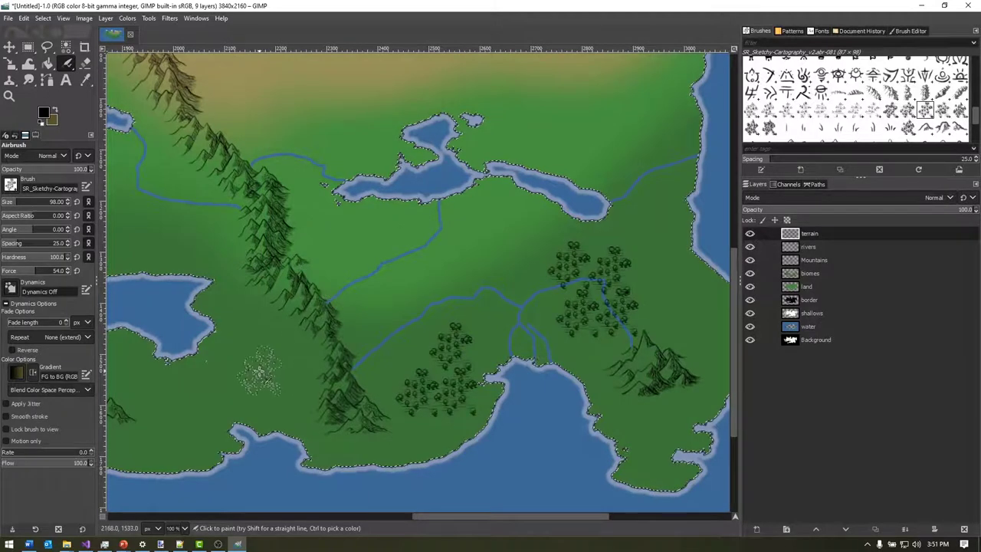
scroll(272, 374, up, 4)
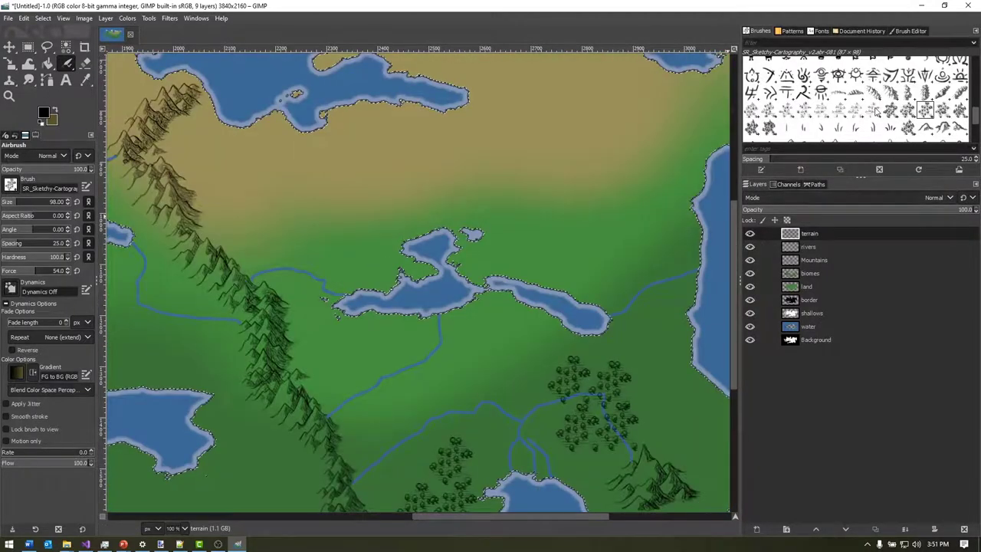
click(768, 127)
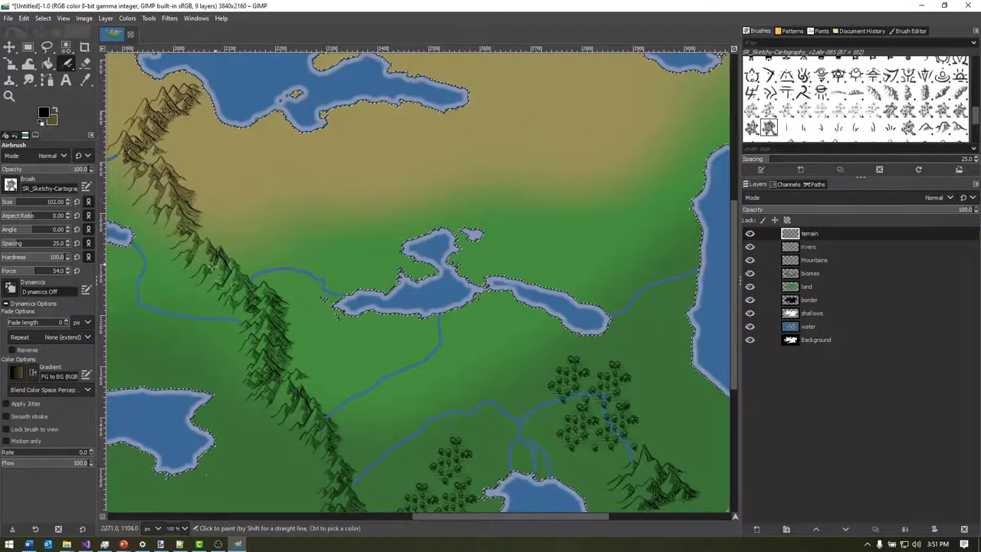
scroll(334, 171, left, 10)
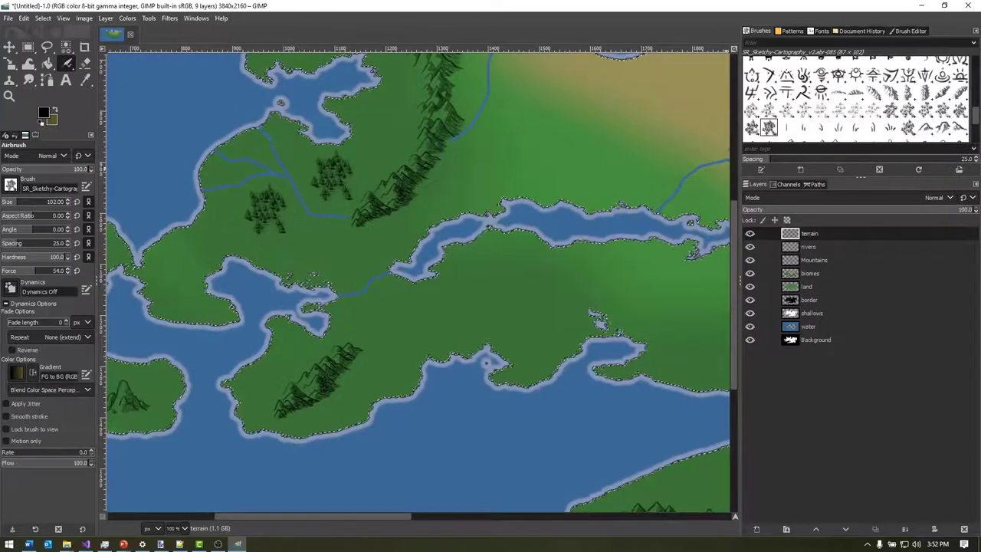
click(267, 251)
key(ctrl+z)
Step: Stamp a pine cluster and a small single pine against the western mountain range, undoing the misplaced clusters first
click(332, 220)
click(376, 140)
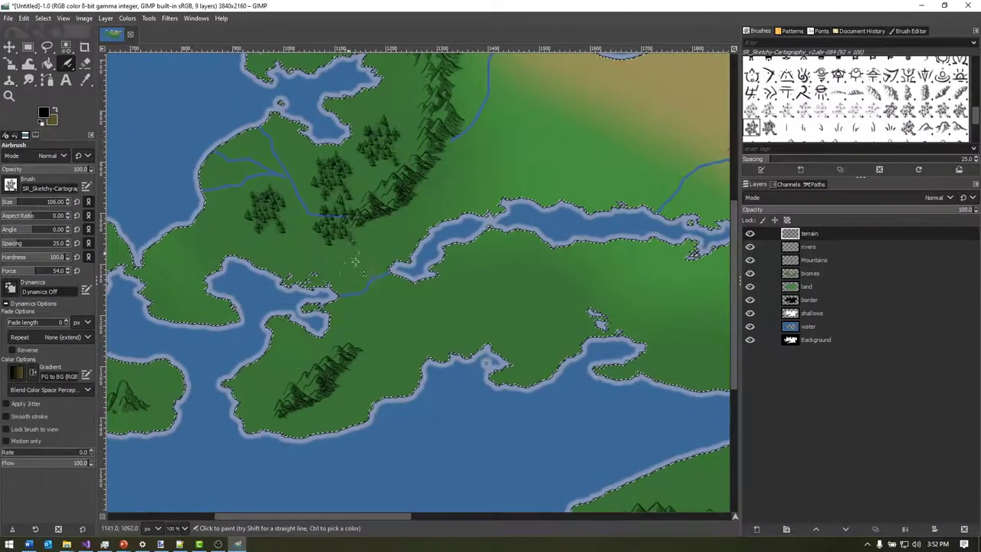
key(ctrl+z)
key(ctrl+z)
click(373, 145)
key(period)
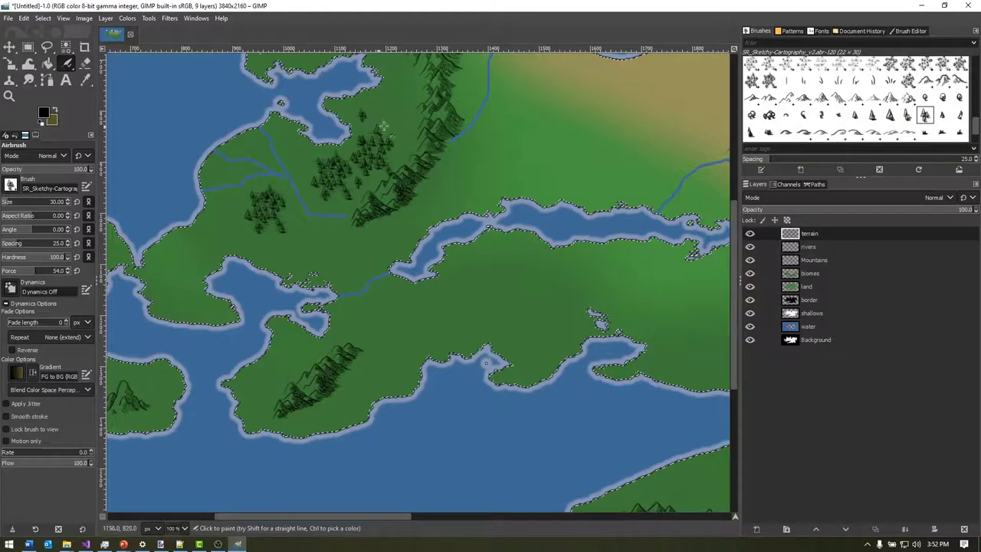
Step: Stamp two hill groups in the desert south of the northern mountain with brushes SR_Sketchy-Cartography_v2.abr-130 and abr-131
scroll(394, 141, up, 2)
scroll(395, 142, right, 3)
click(907, 114)
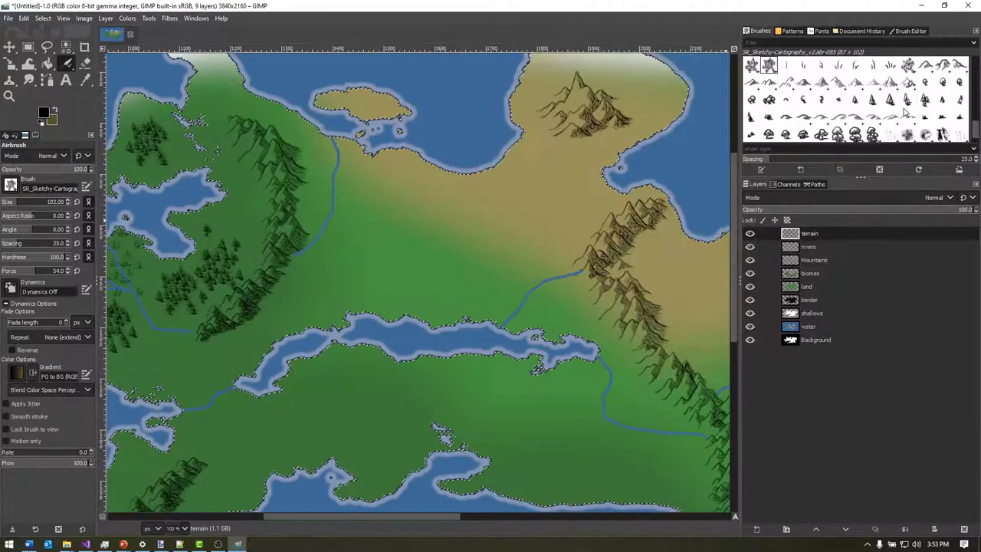
scroll(907, 113, down, 1)
click(872, 101)
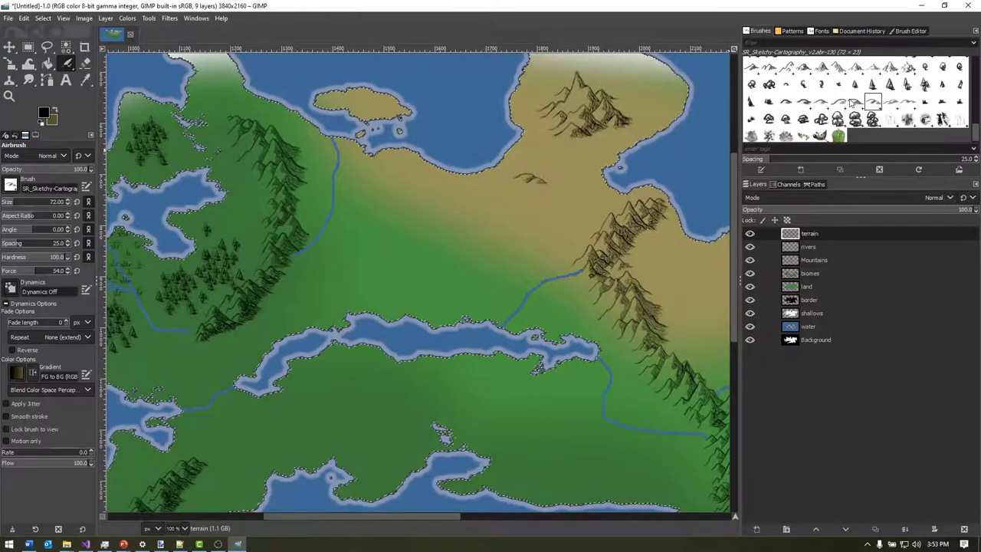
click(890, 105)
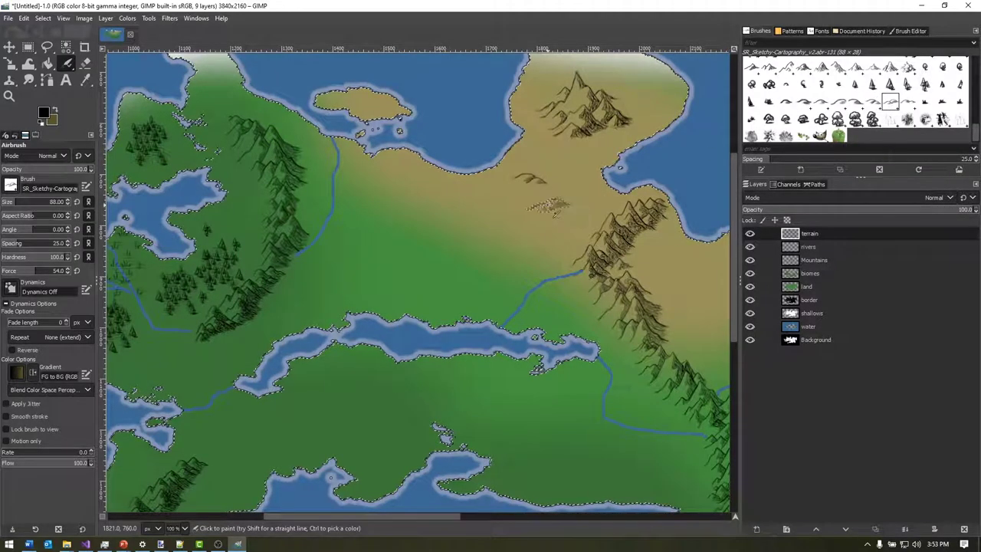
click(548, 204)
Step: Try smaller hills around the two desert hill groups with brushes SR_Sketchy-Cartography_v2.abr-132 and abr-129
click(906, 102)
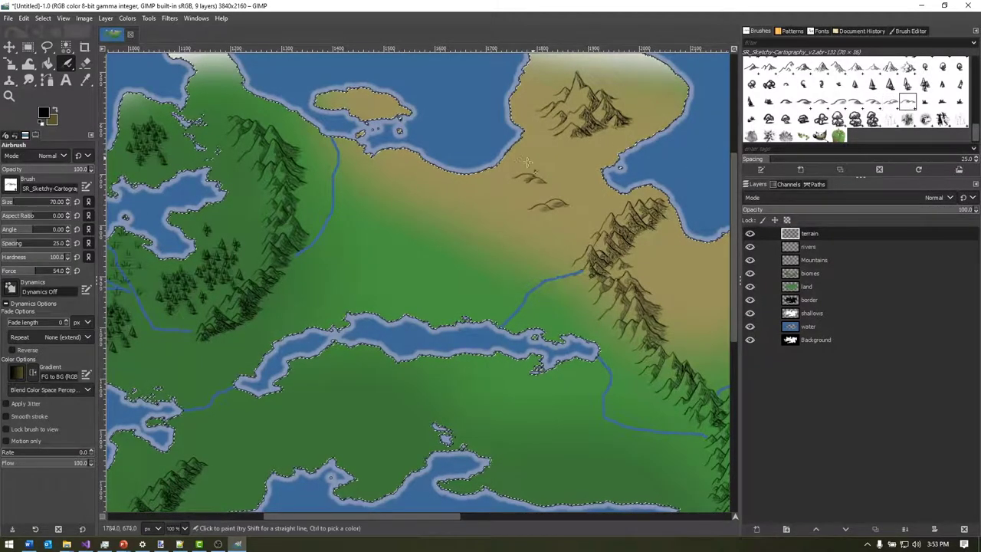
scroll(580, 240, right, 4)
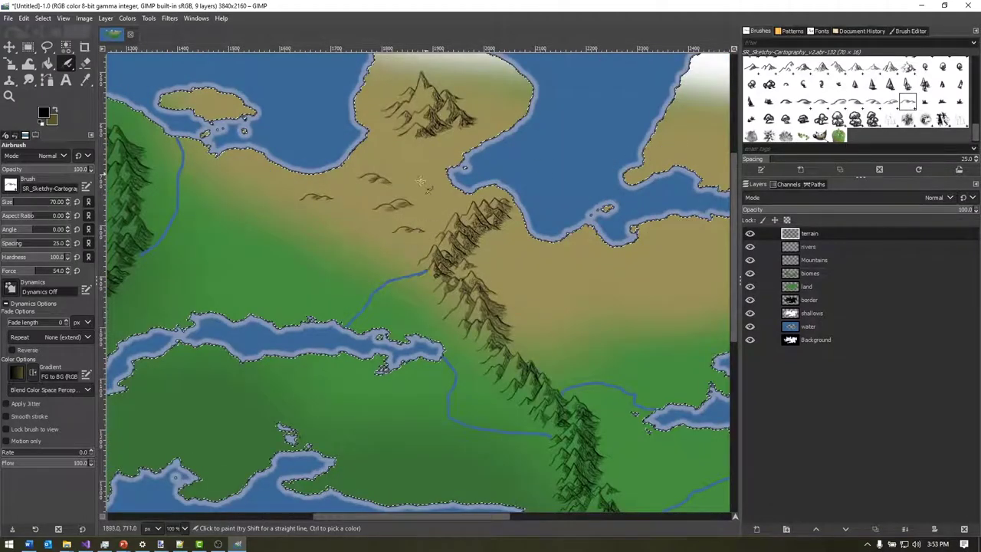
click(347, 213)
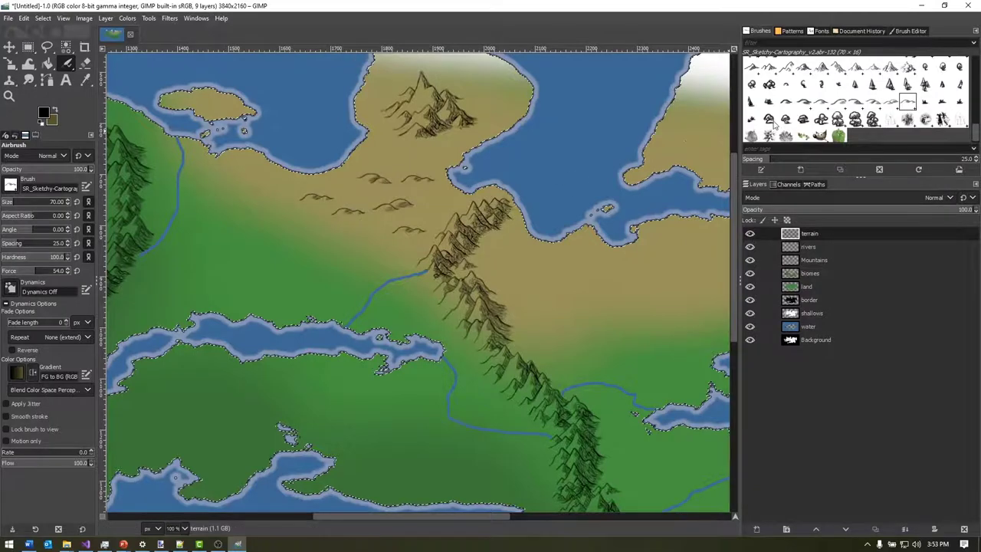
key(ctrl+z)
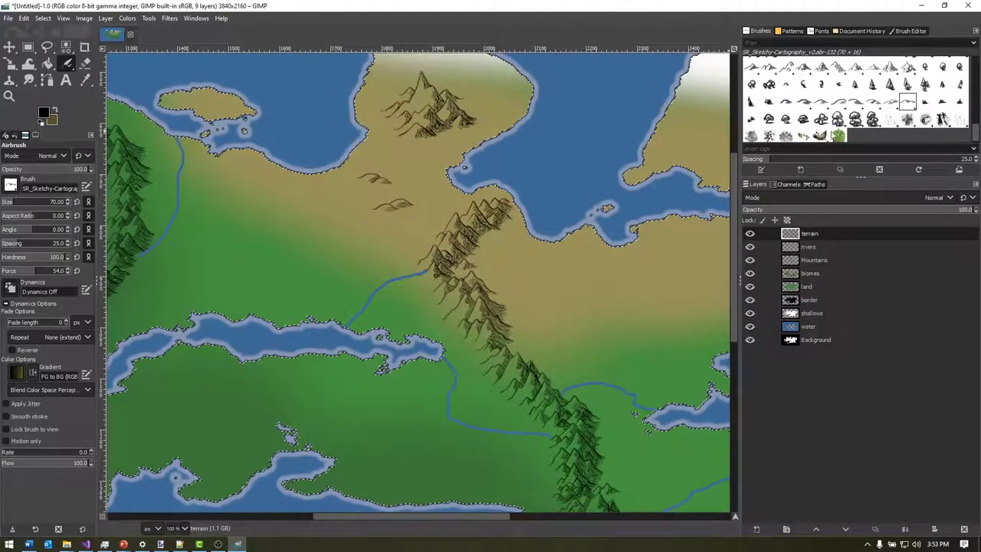
click(856, 101)
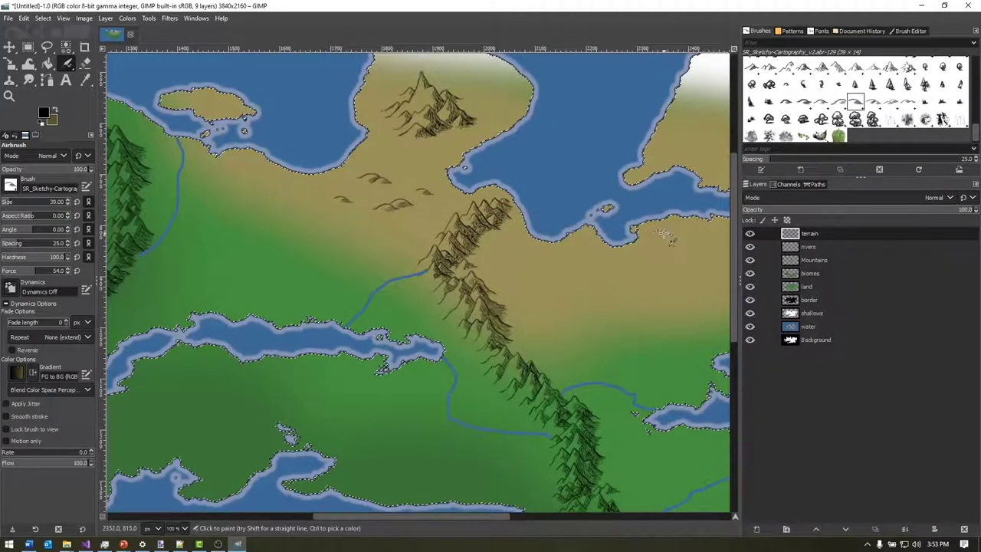
Step: Stamp more hills with brush SR_Sketchy-Cartography_v2.abr-131 beside the existing desert hills and in the desert east of the central mountain range
click(890, 101)
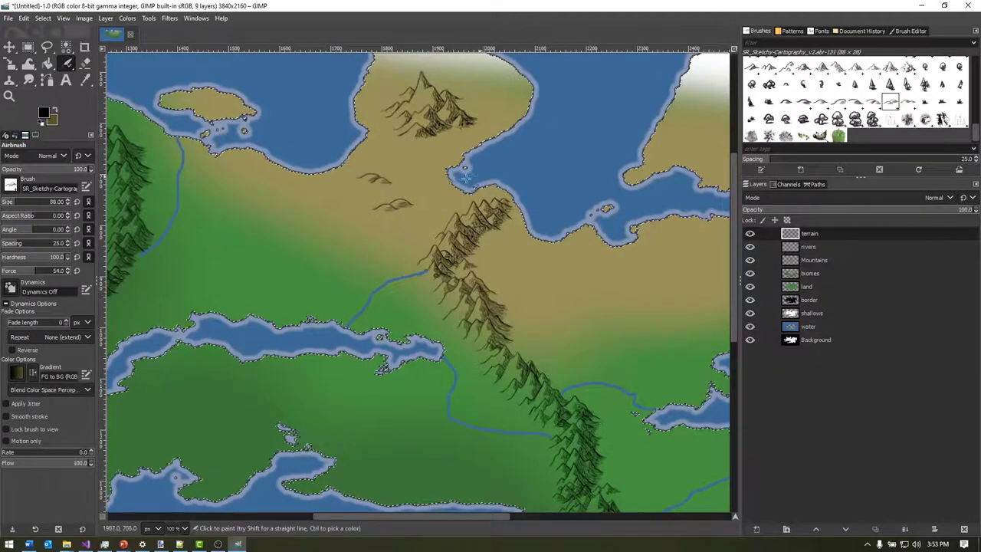
click(351, 197)
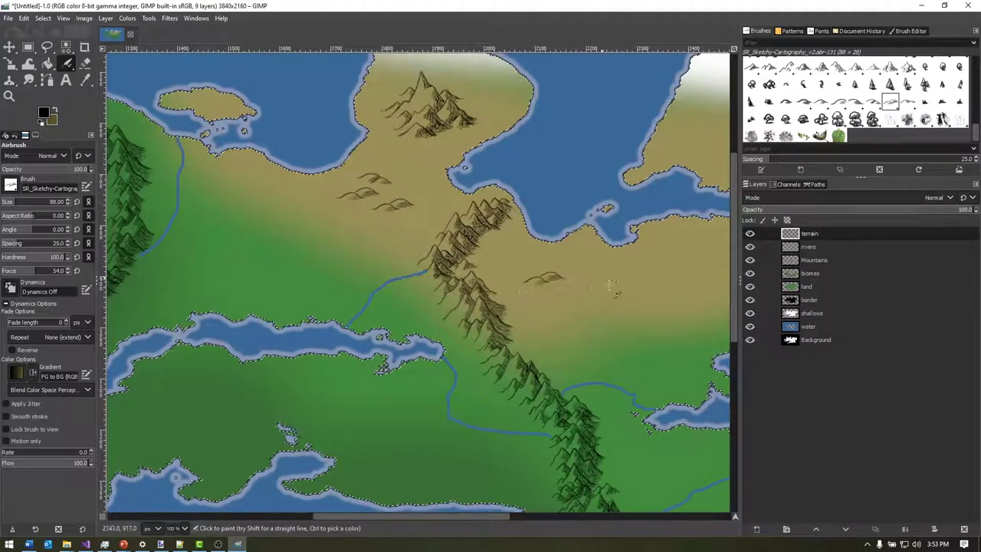
scroll(643, 290, right, 3)
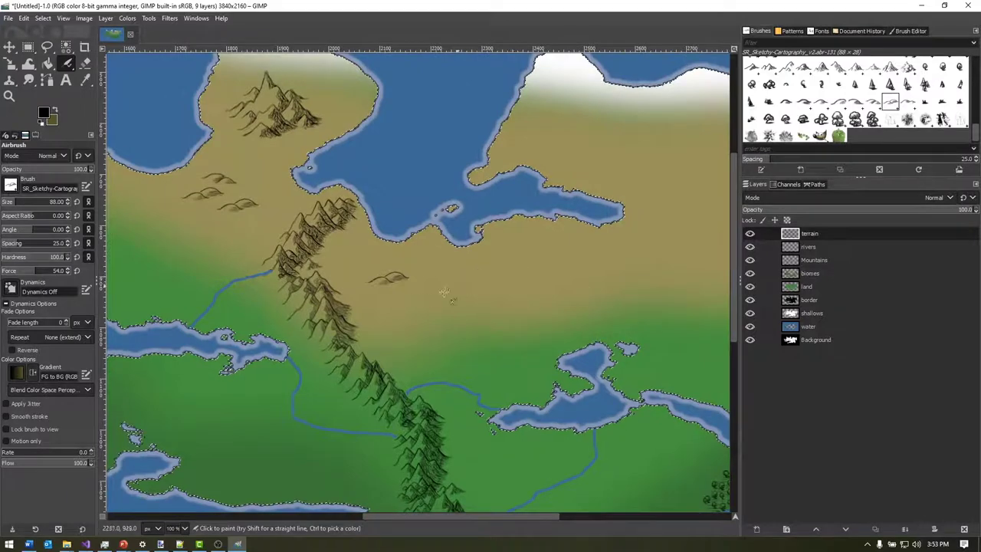
key(comma)
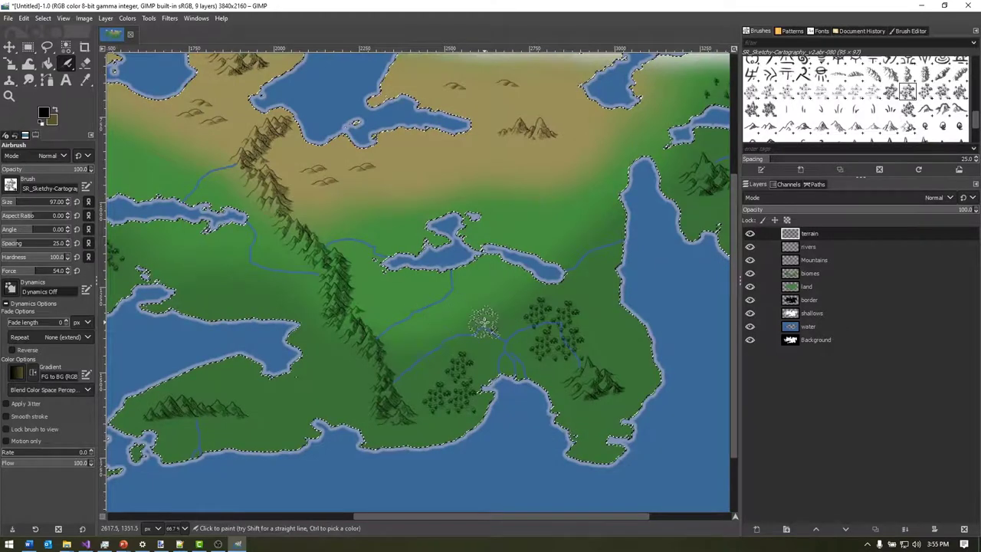
Step: On a cities layer, stamp castles with brush SR_Sketchy-Cartography_v2.abr-002 on the eastern peninsula's southern tip and above the narrow lake west of the central mountains
scroll(475, 321, up, 3)
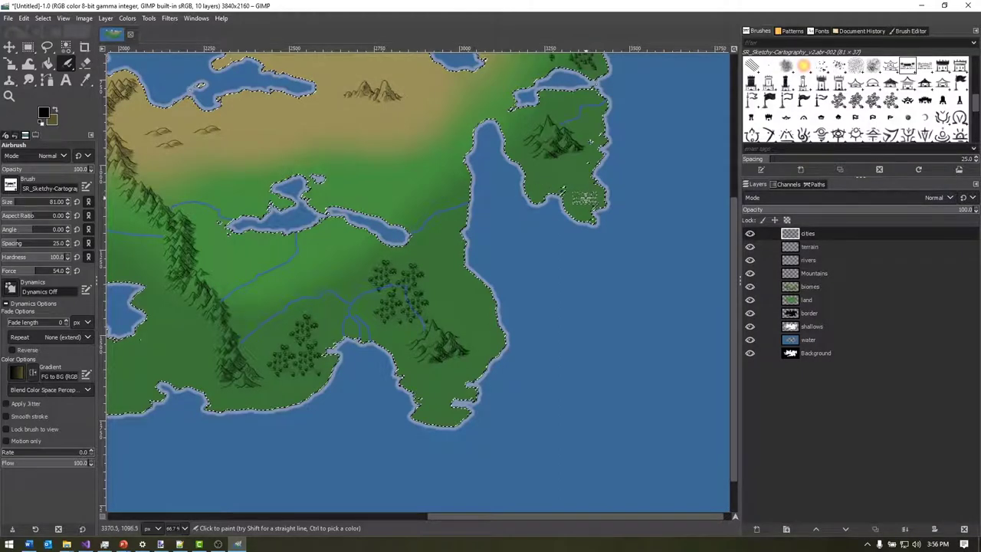
click(585, 197)
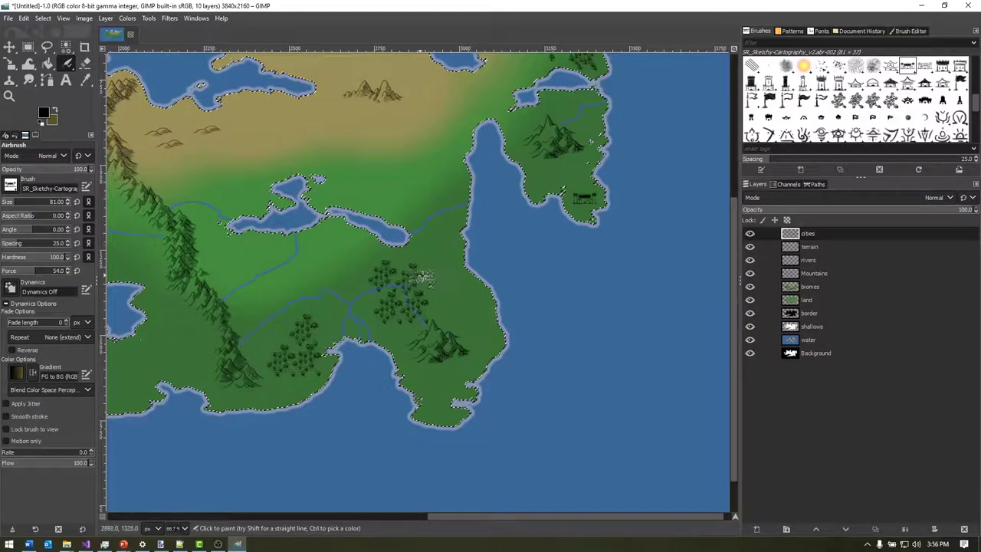
scroll(429, 311, left, 6)
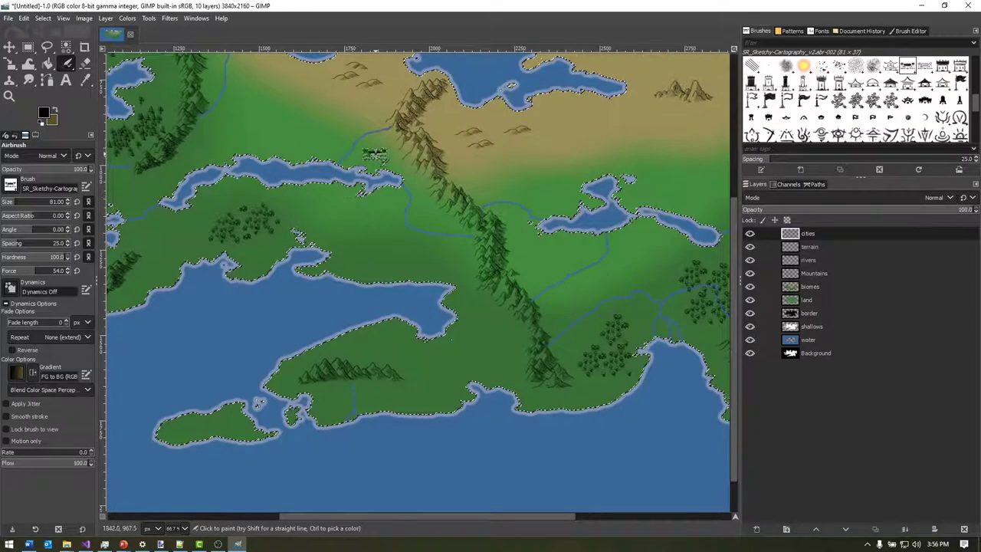
Step: Stamp a small fort with brush SR_Sketchy-Cartography_v2.abr-004 just south of the western forests and mountain range
scroll(216, 263, left, 5)
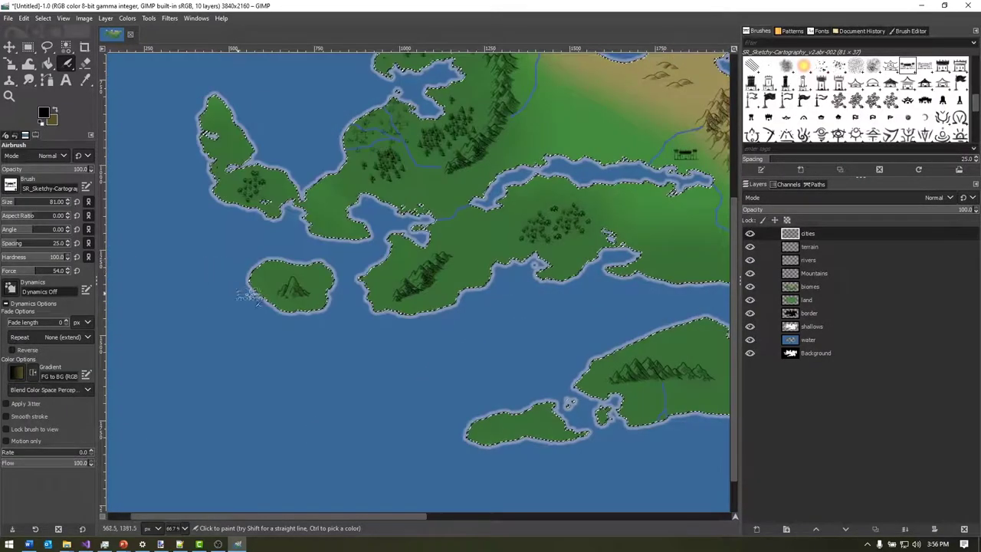
scroll(249, 295, up, 4)
scroll(253, 281, down, 2)
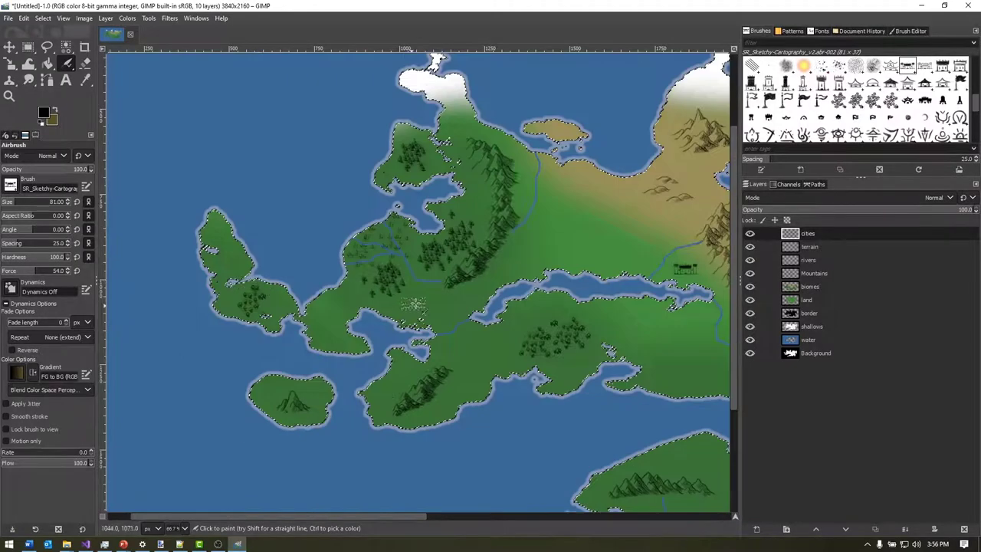
key(period)
key(period)
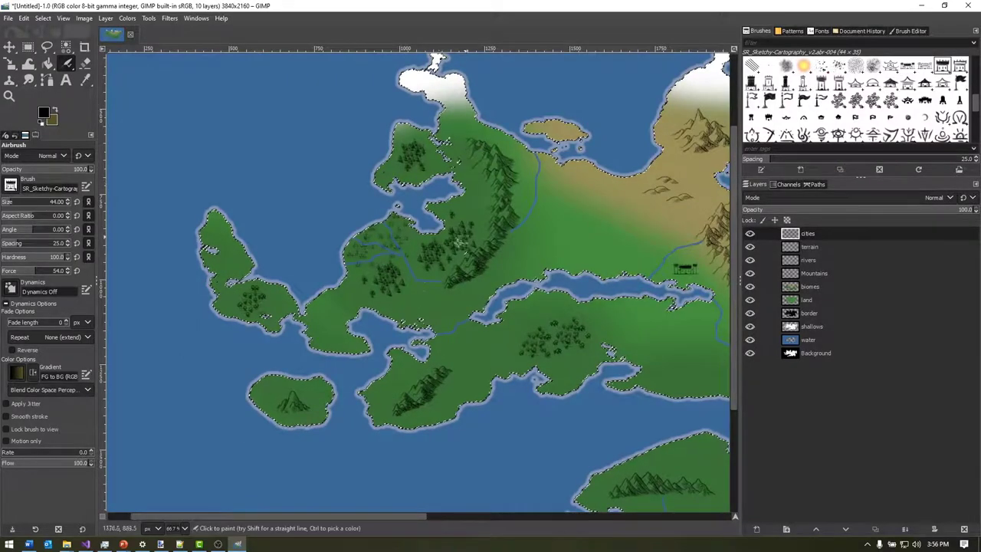
click(431, 295)
Step: Stamp a castle with brush SR_Sketchy-Cartography_v2.abr-002 on the southeastern peninsula, south of its mountain
scroll(548, 273, down, 2)
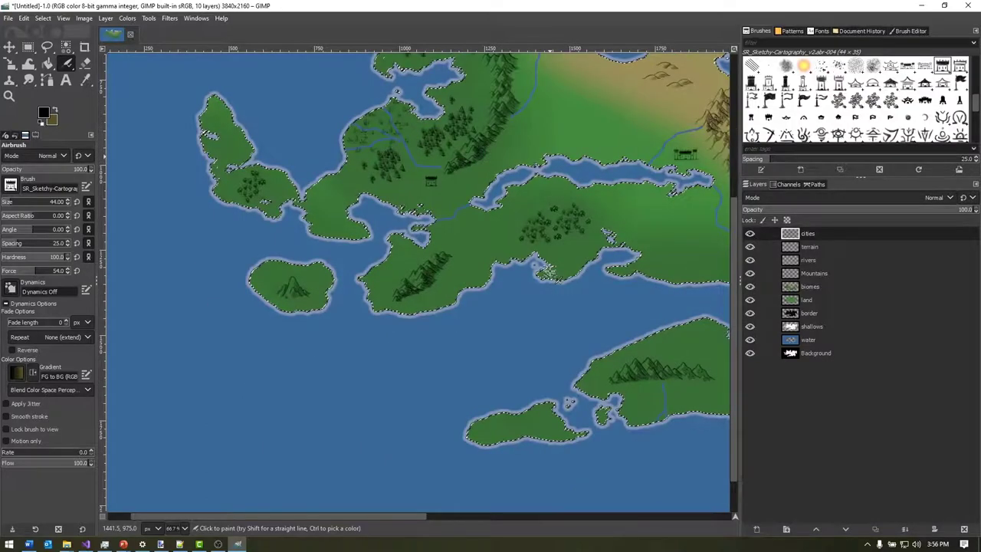
scroll(549, 272, up, 1)
scroll(546, 271, right, 2)
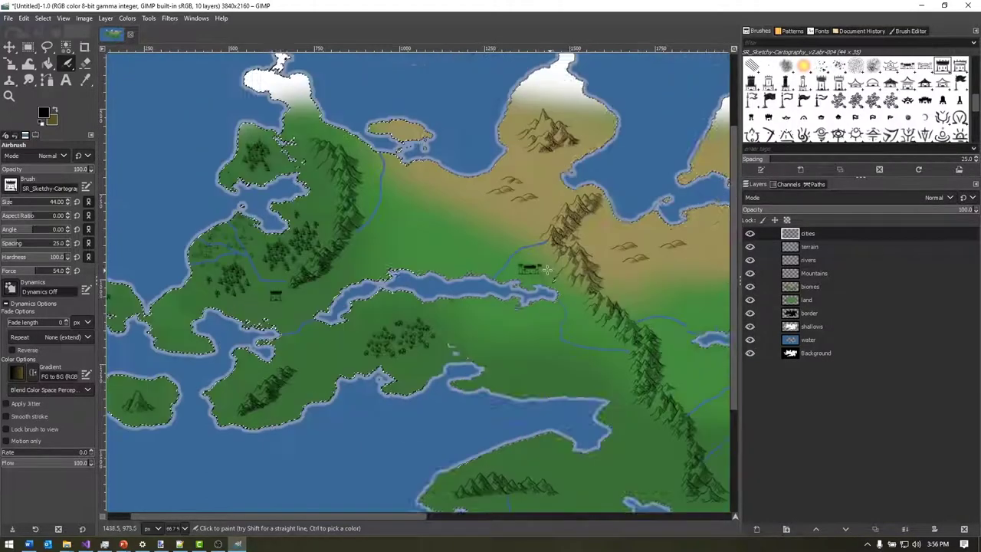
scroll(544, 269, right, 4)
scroll(544, 269, down, 2)
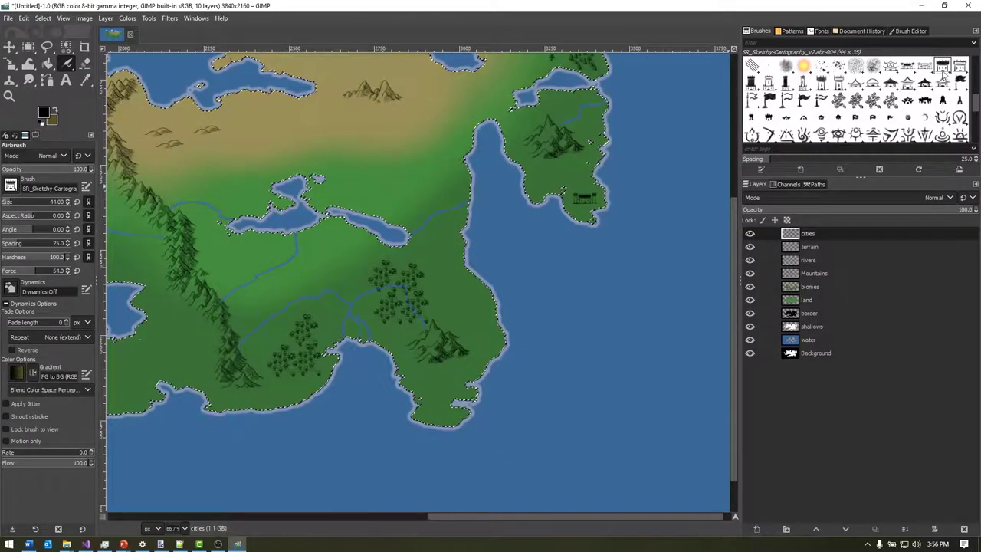
click(906, 67)
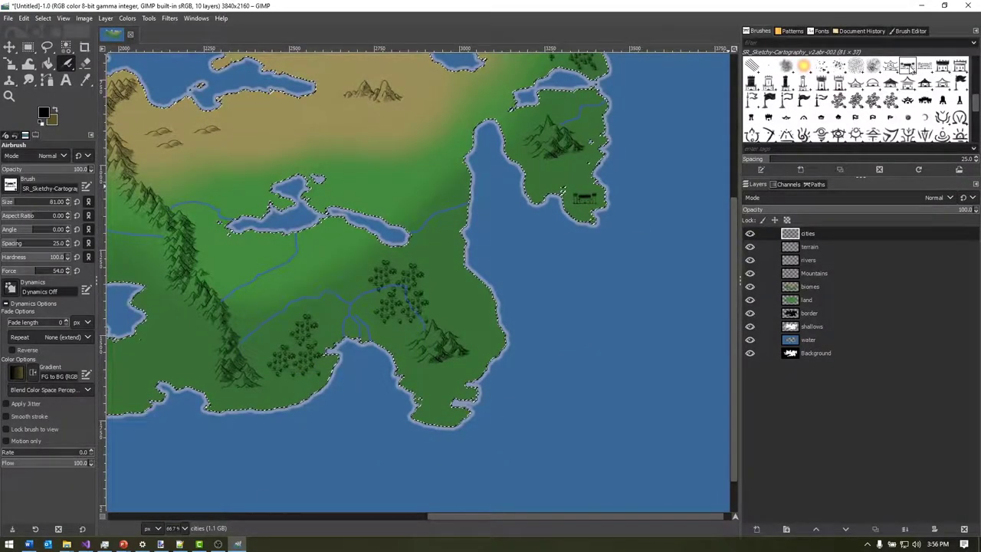
click(485, 383)
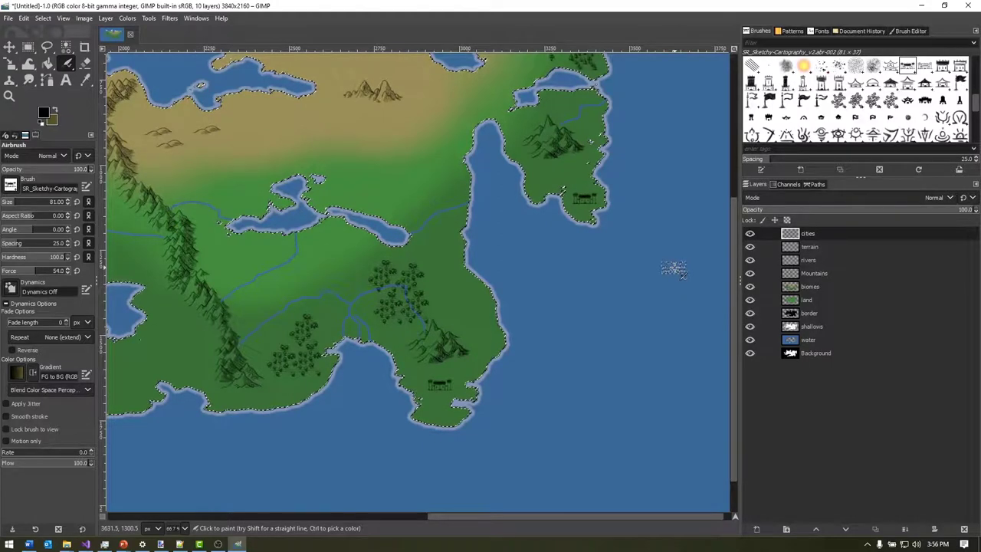
Step: Stamp smaller settlements across the map with hut and tower brushes, including SR_Sketchy-Cartography_v2.abr-008
scroll(673, 268, left, 10)
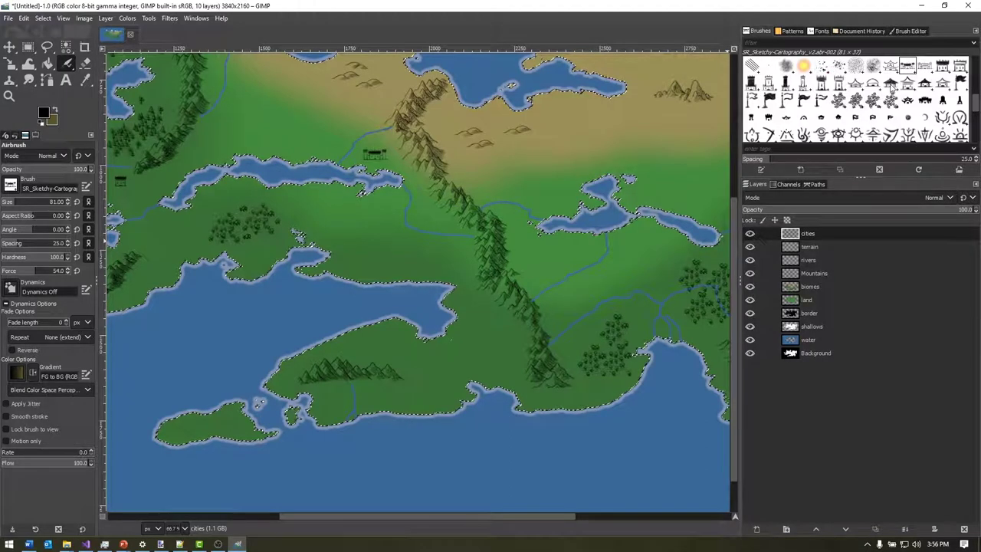
click(908, 83)
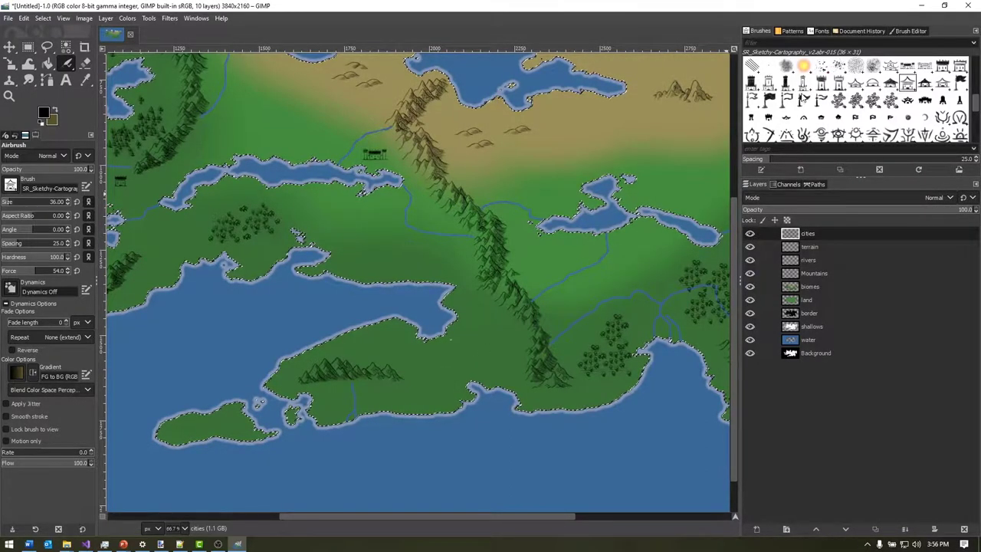
click(788, 85)
click(752, 84)
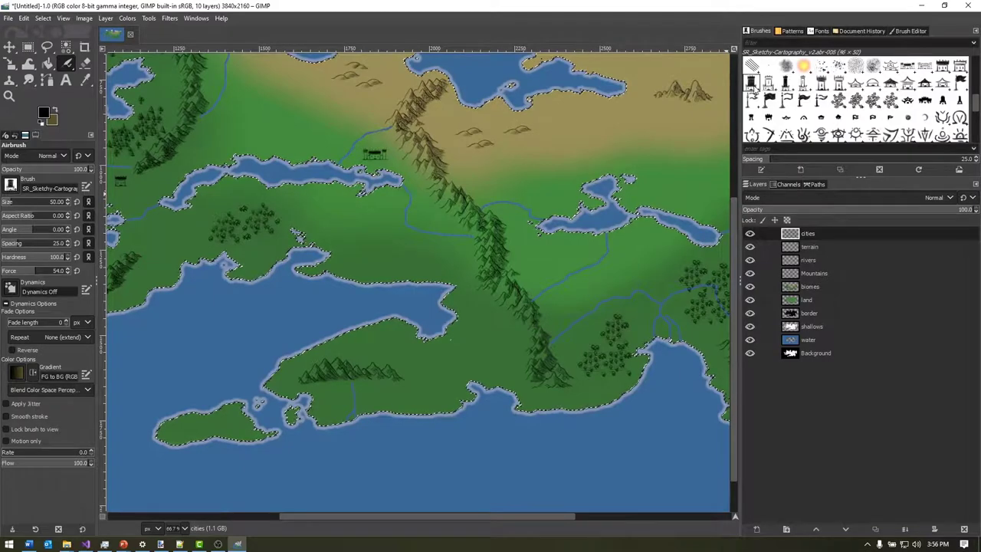
scroll(418, 280, right, 3)
scroll(418, 280, down, 1)
Step: Create a transparent new layer named roads above the cities layer
right_click(832, 233)
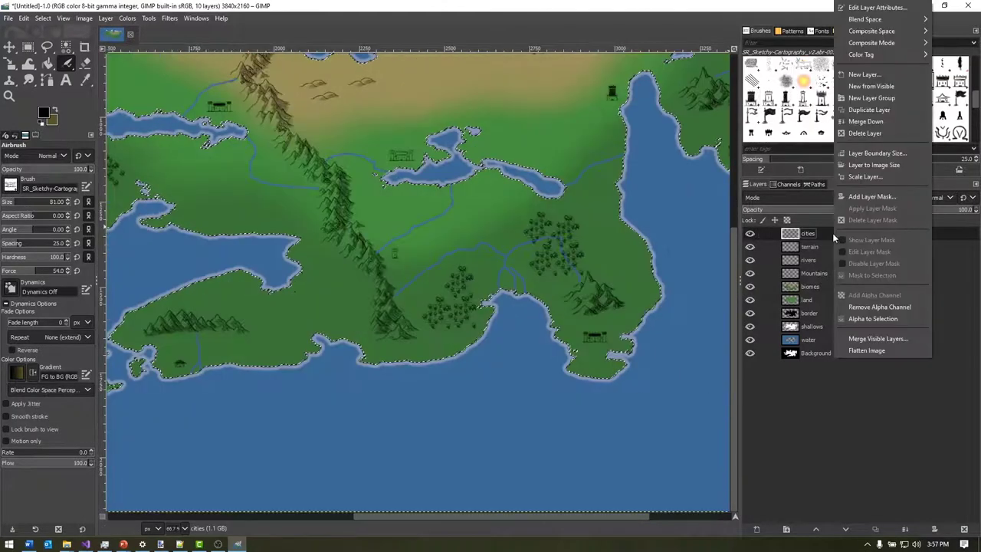
click(862, 74)
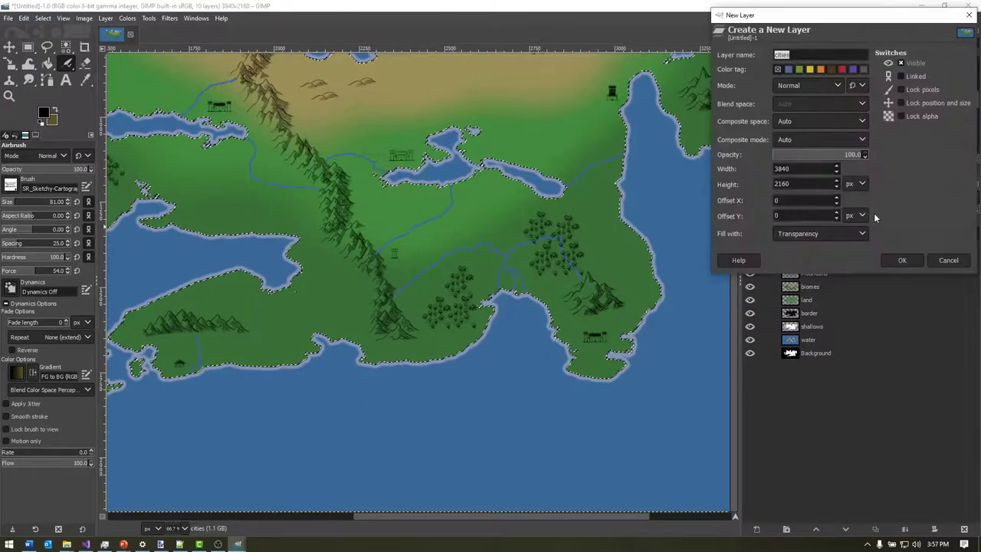
text(roads)
key(Return)
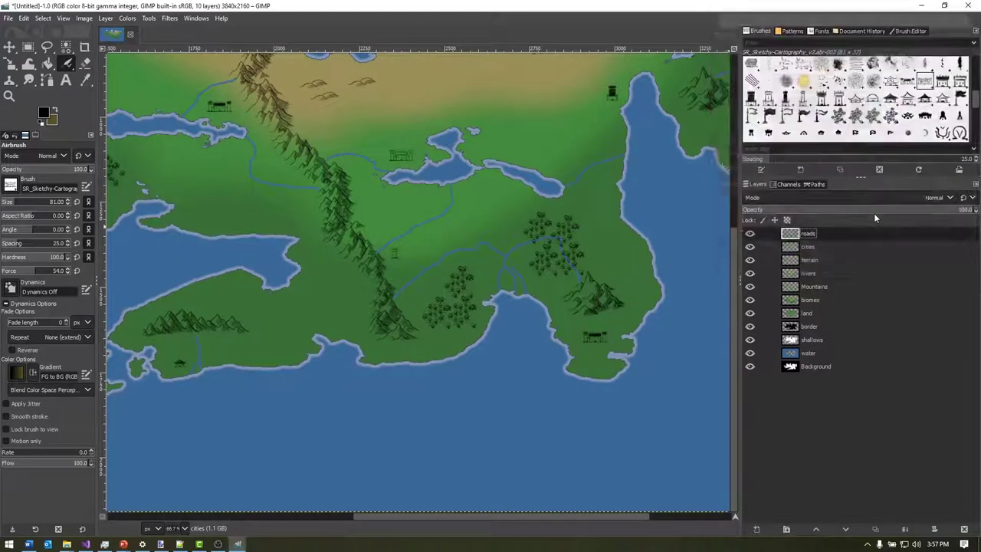
Step: Swap the foreground and background colors and keep olive brown 5a5328 as the foreground color
scroll(571, 395, left, 3)
scroll(571, 395, up, 3)
scroll(569, 393, down, 2)
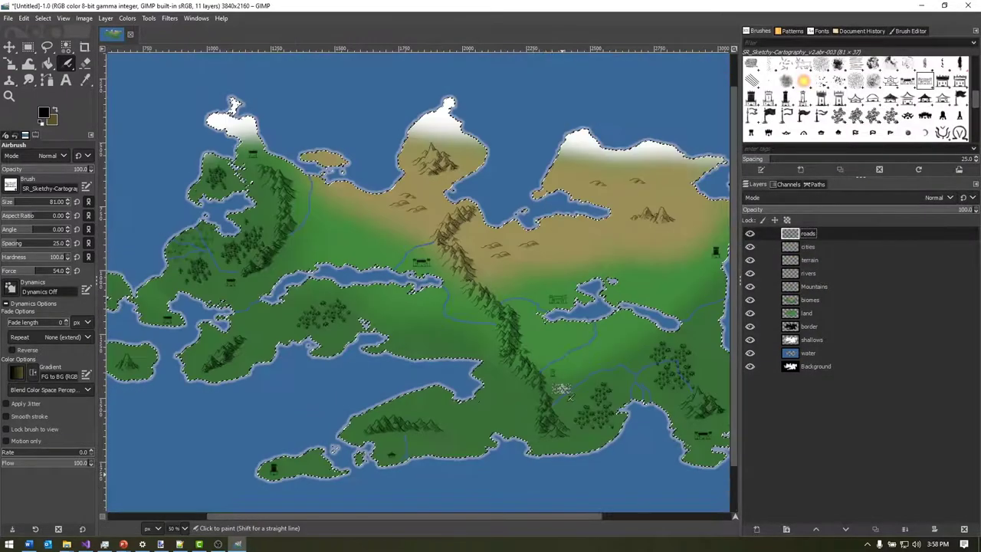
scroll(563, 391, up, 1)
scroll(325, 338, left, 3)
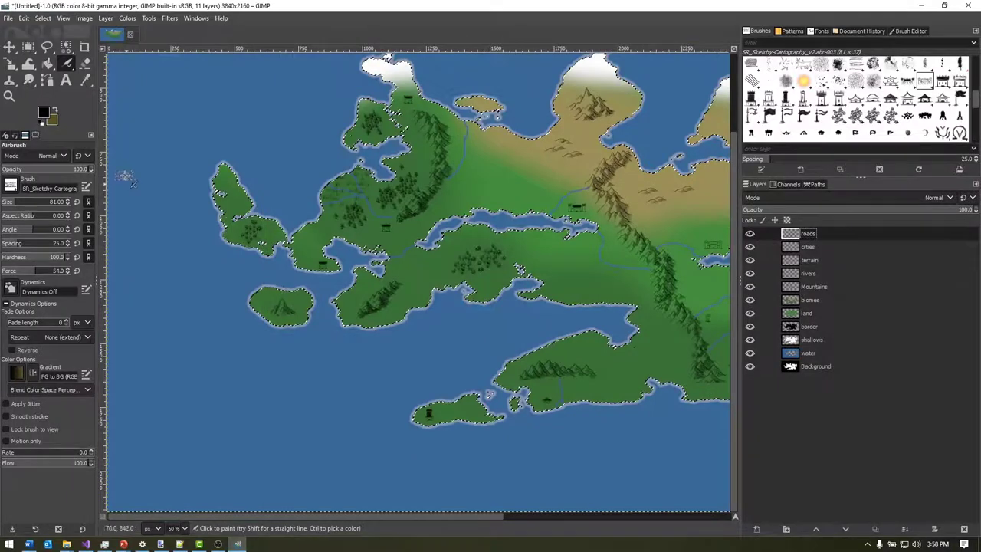
click(53, 112)
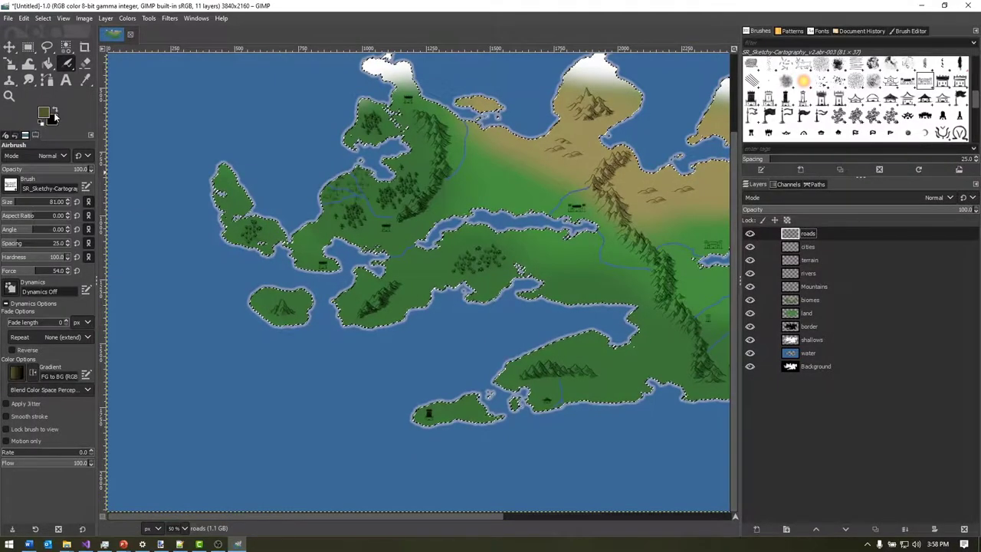
click(46, 113)
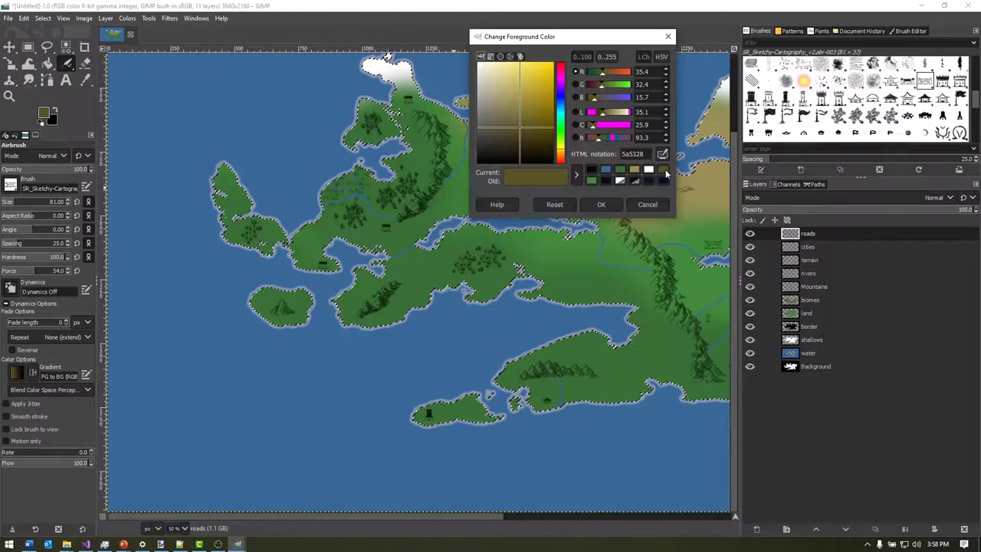
click(601, 203)
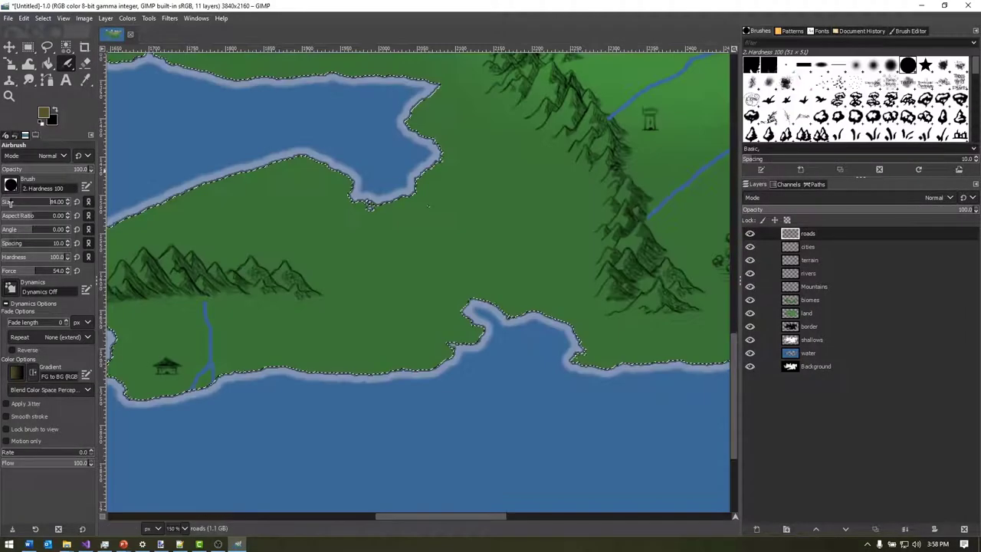
Step: Airbrush a road with 2. Hardness 100 at size 4 from the south-coast hut around the central range's southern end up to the tower
click(6, 203)
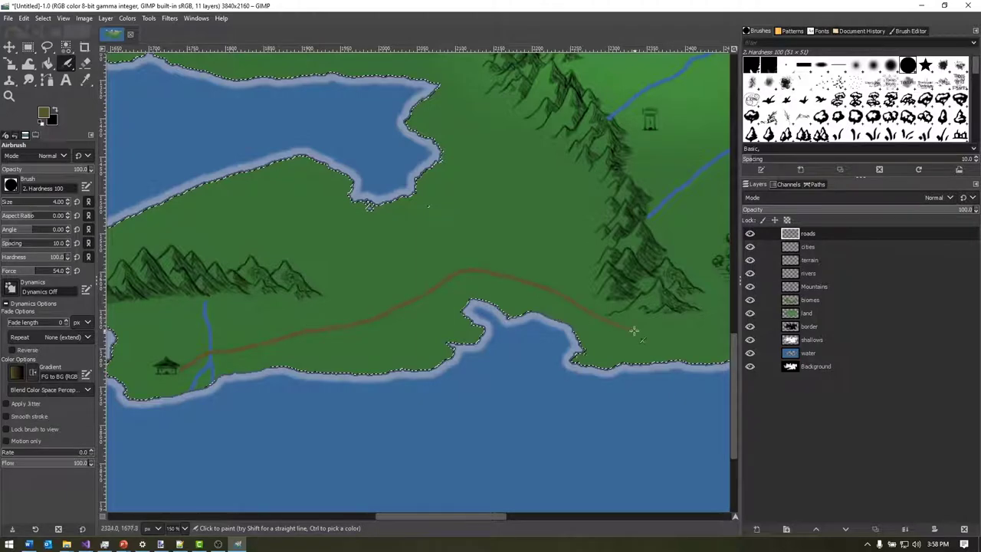
scroll(711, 331, right, 4)
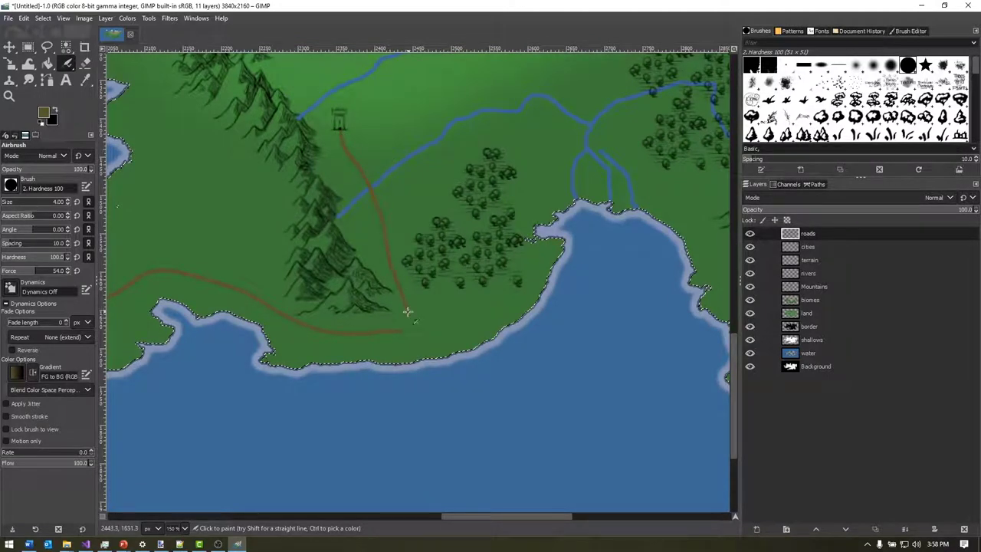
scroll(485, 311, down, 2)
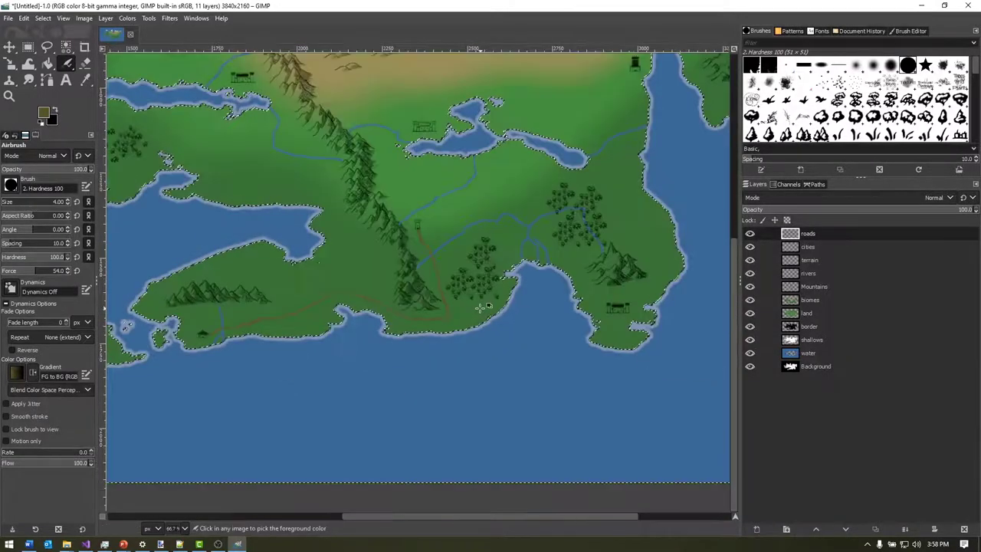
scroll(548, 297, up, 2)
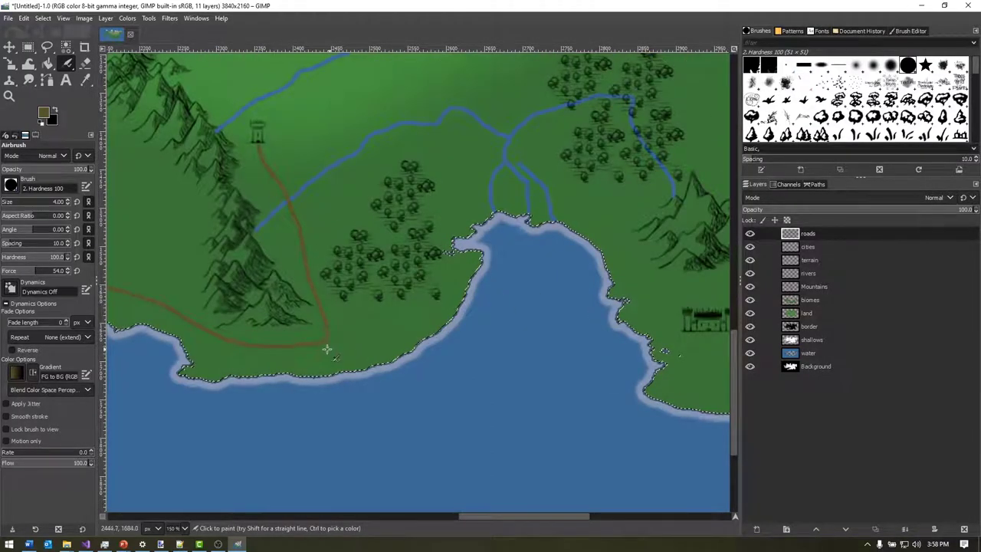
Step: Paint a road from the southern road bend around the bay and across the river to the southeastern castle
mouse_move(415, 327)
mouse_down()
mouse_move(453, 297)
mouse_move(455, 279)
mouse_up()
mouse_move(455, 198)
mouse_down()
mouse_move(475, 158)
mouse_move(494, 150)
mouse_move(538, 158)
mouse_move(592, 216)
mouse_move(658, 328)
mouse_move(708, 332)
mouse_up()
scroll(713, 341, right, 6)
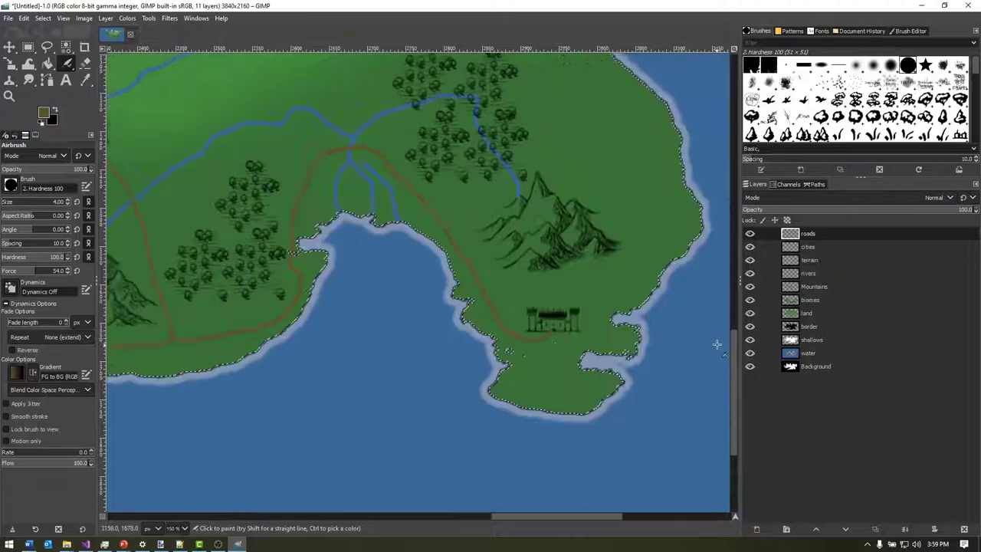
scroll(514, 292, up, 5)
scroll(511, 294, down, 2)
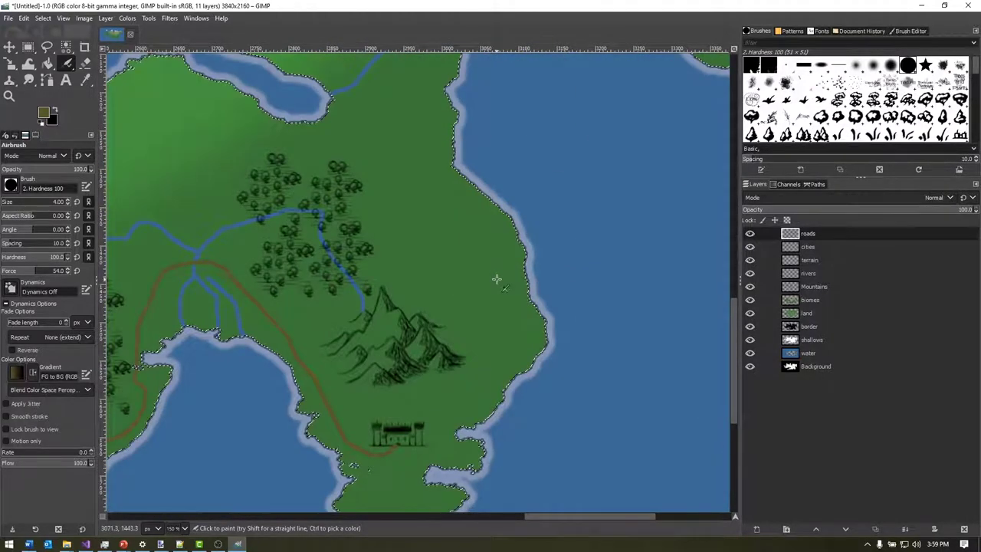
scroll(497, 277, up, 5)
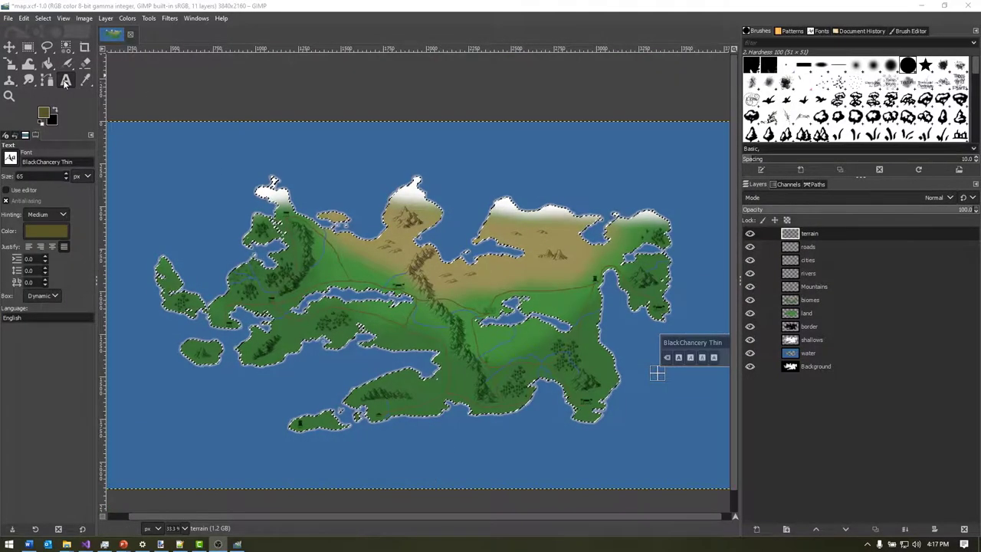
Step: Add the black text label "Manap" in BlackChancery Thin at 65 px and extend its box toward the southeastern castle
click(44, 112)
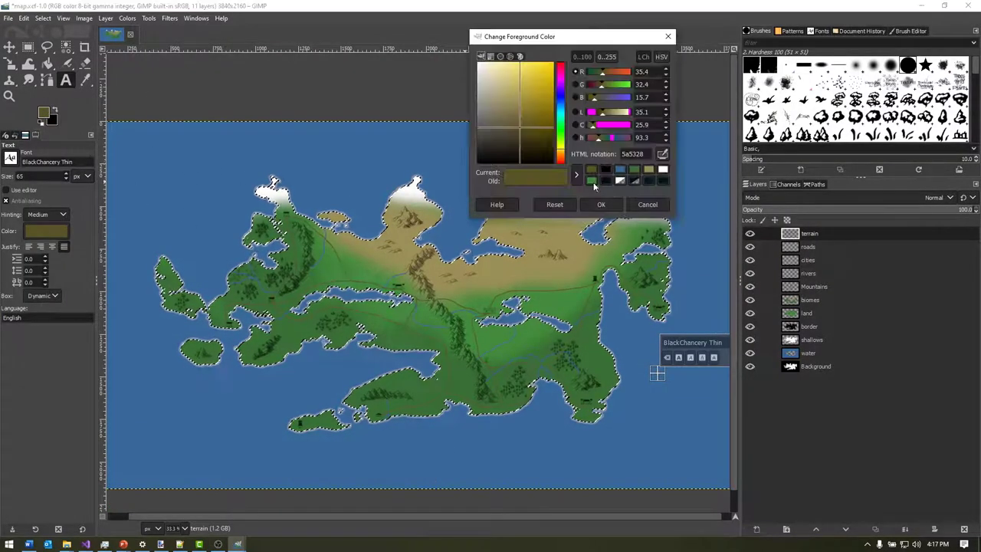
click(649, 201)
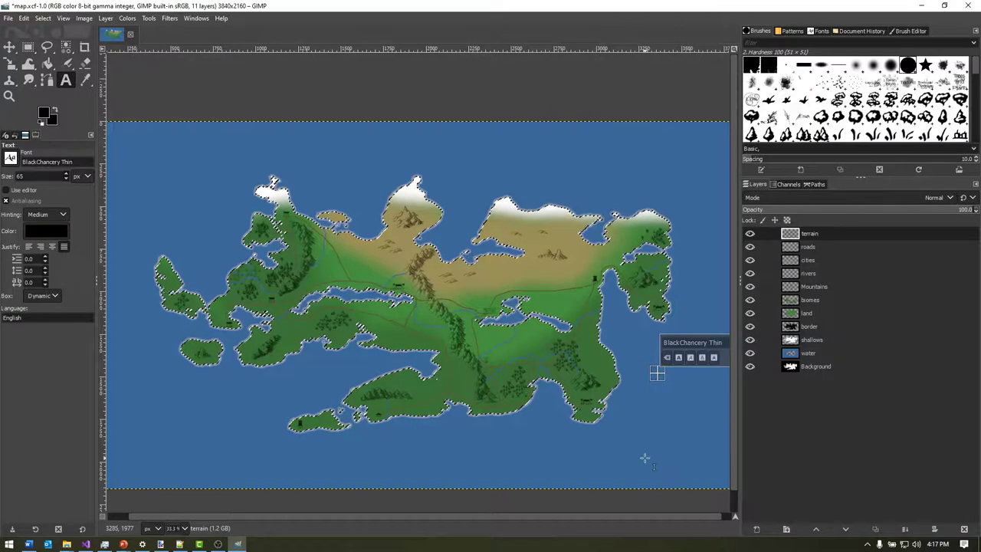
scroll(634, 456, up, 3)
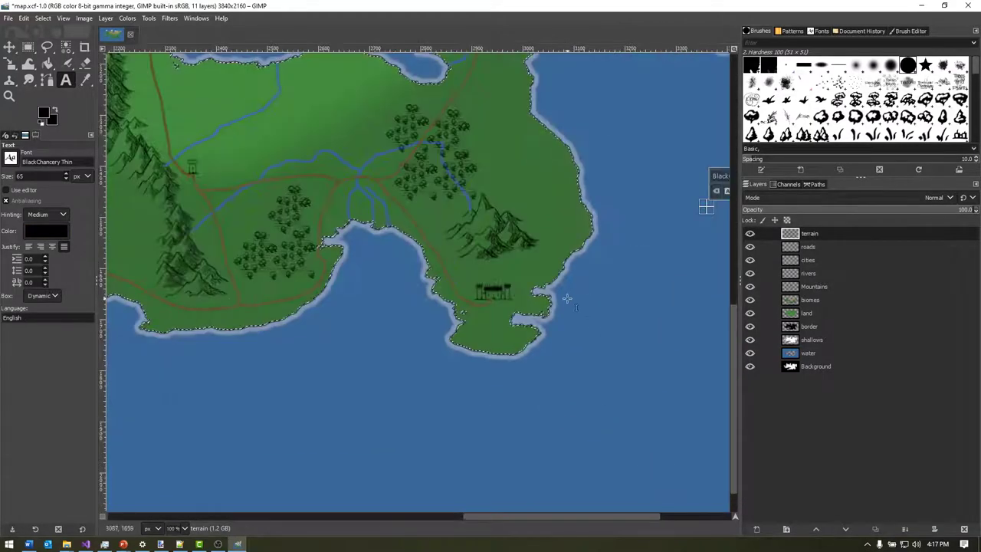
click(583, 300)
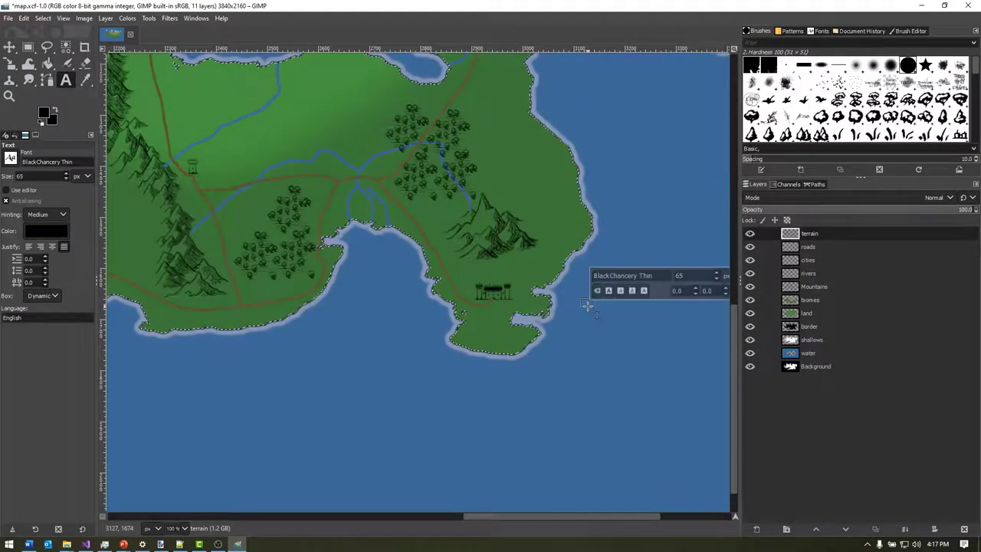
text(Manap)
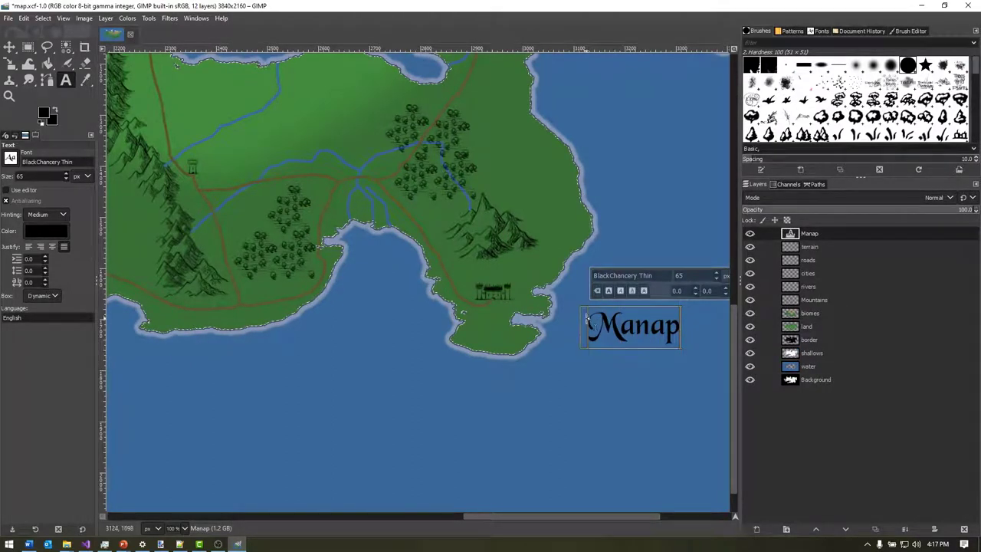
drag(588, 307, 570, 289)
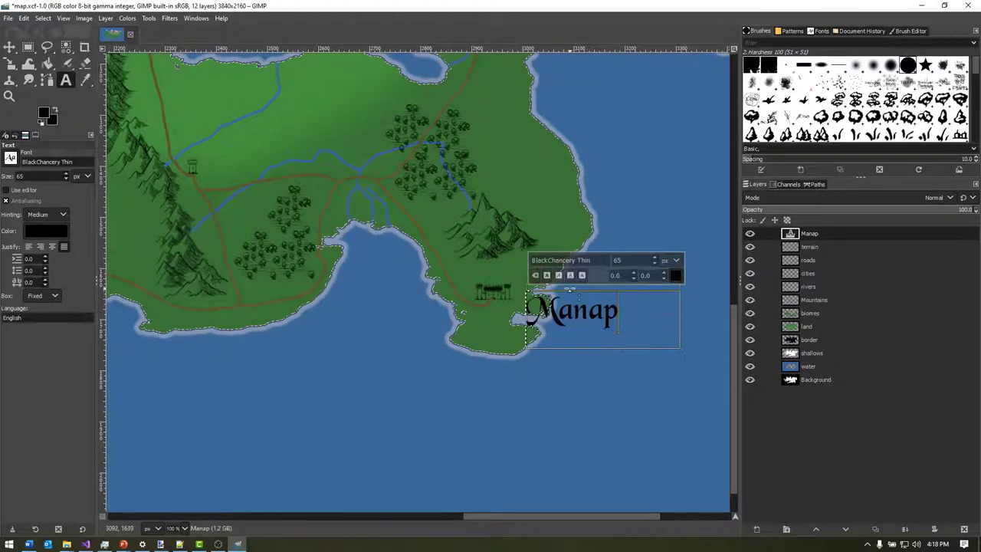
Step: Add the text label "Northax" in BlackChancery Thin in the sea just southeast of the eastern peninsula's castle
click(512, 316)
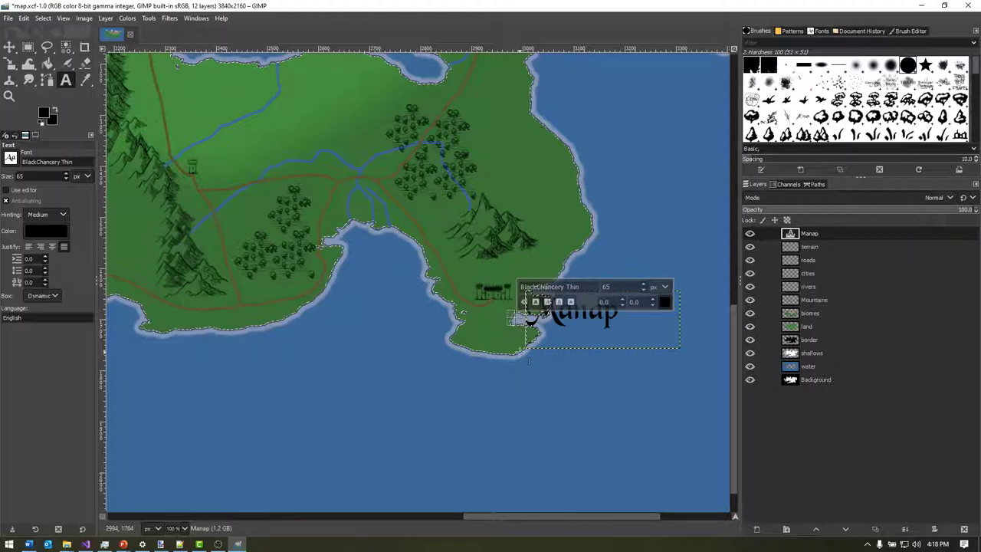
scroll(674, 294, down, 1)
scroll(700, 329, up, 5)
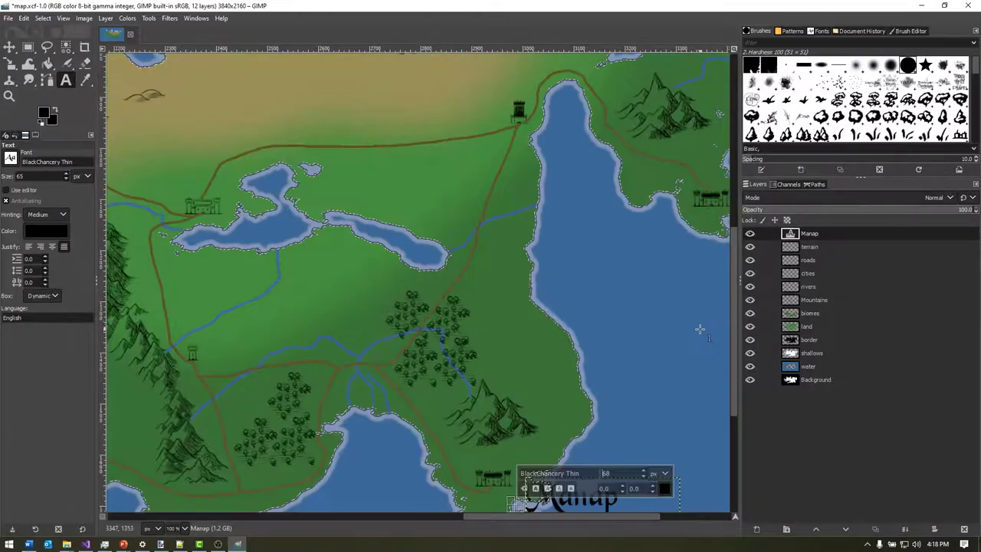
scroll(700, 329, up, 3)
scroll(701, 334, right, 4)
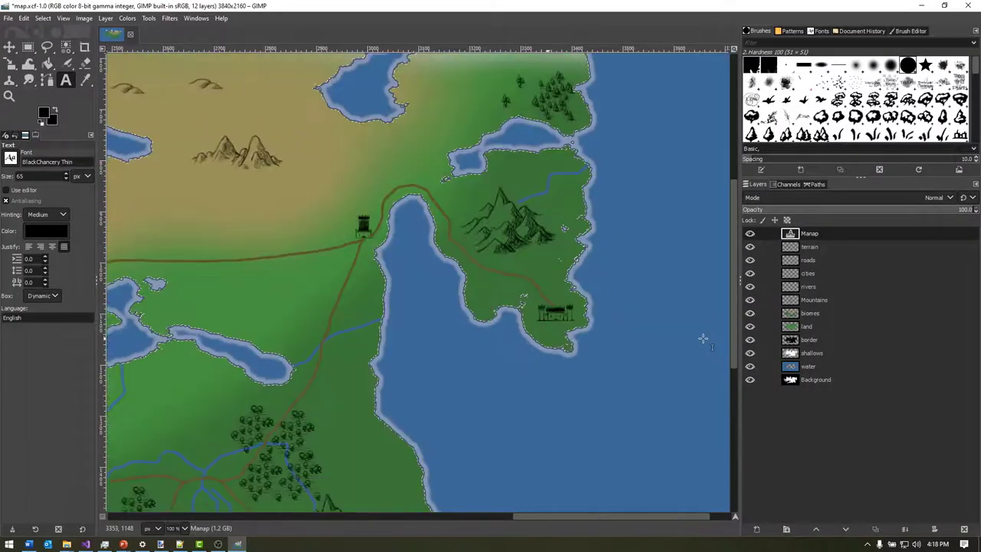
click(587, 345)
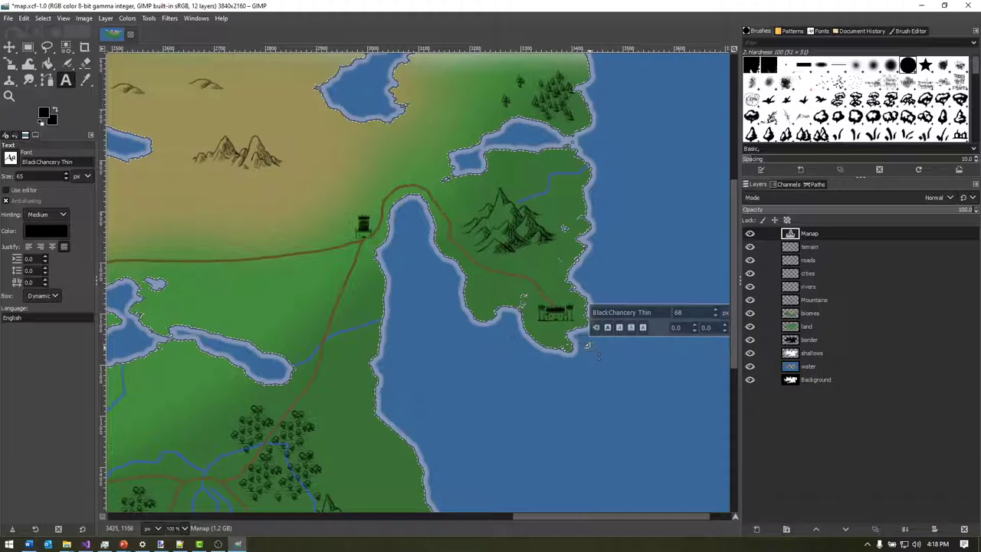
text(Northa)
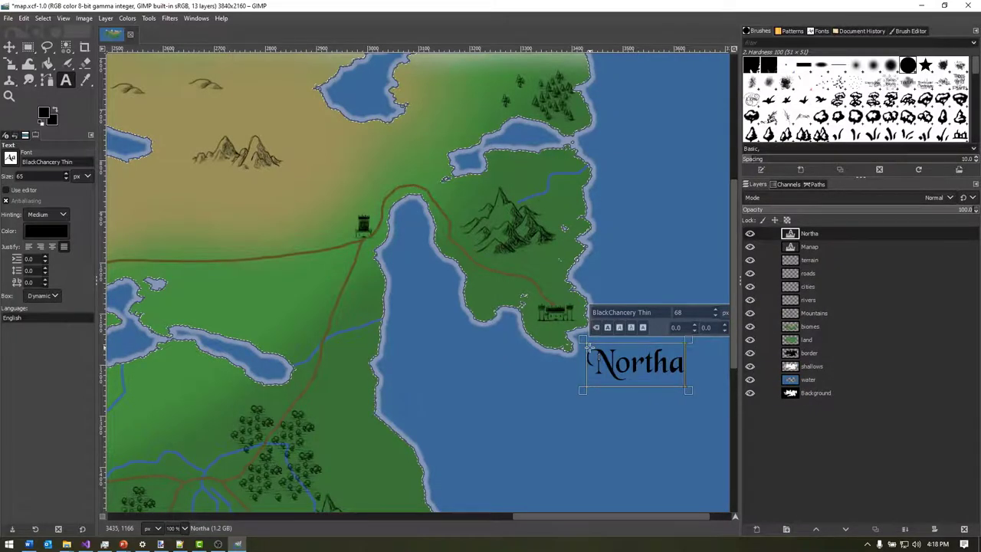
text(x)
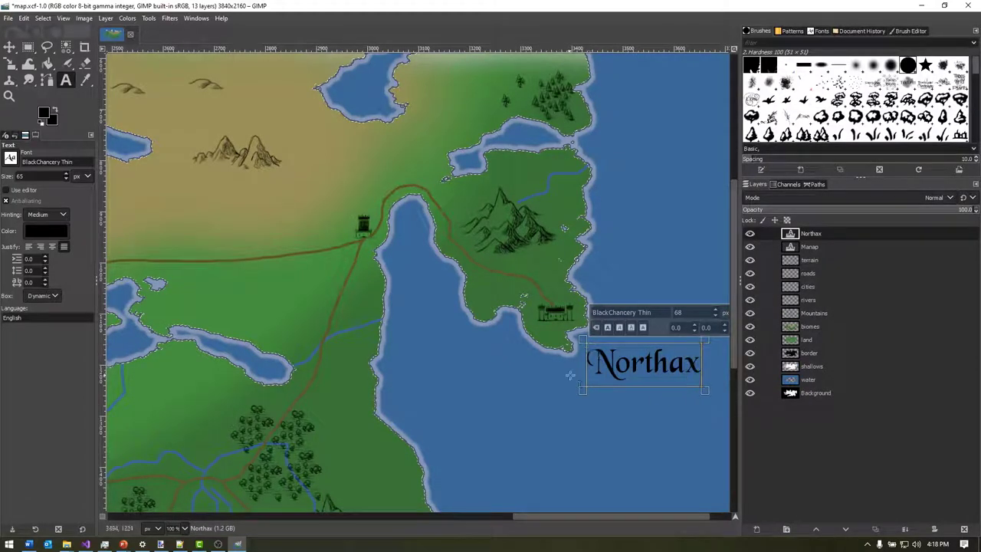
Step: Start a text label in the desert just northwest of the tower at the head of the eastern inlet
scroll(499, 360, up, 6)
scroll(498, 360, left, 6)
scroll(498, 360, down, 5)
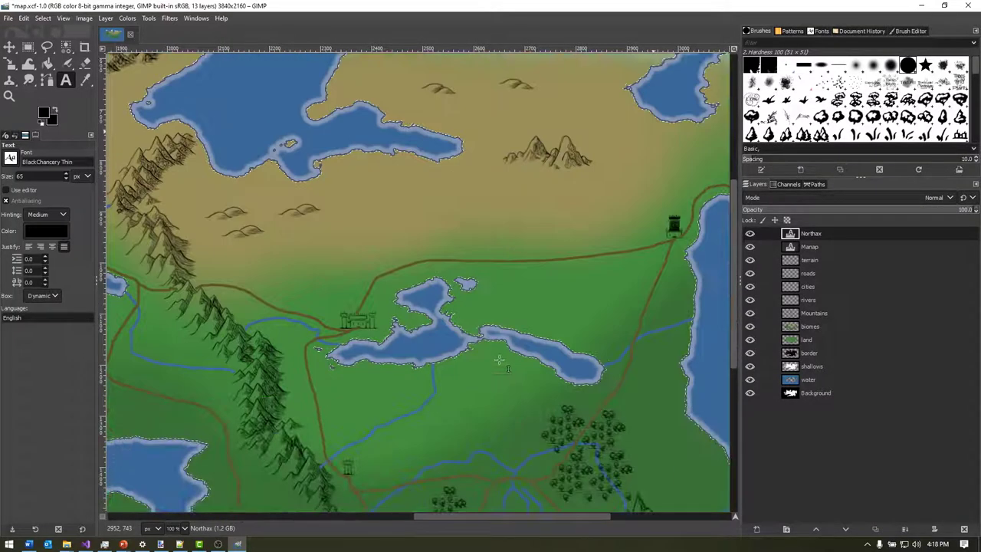
click(573, 195)
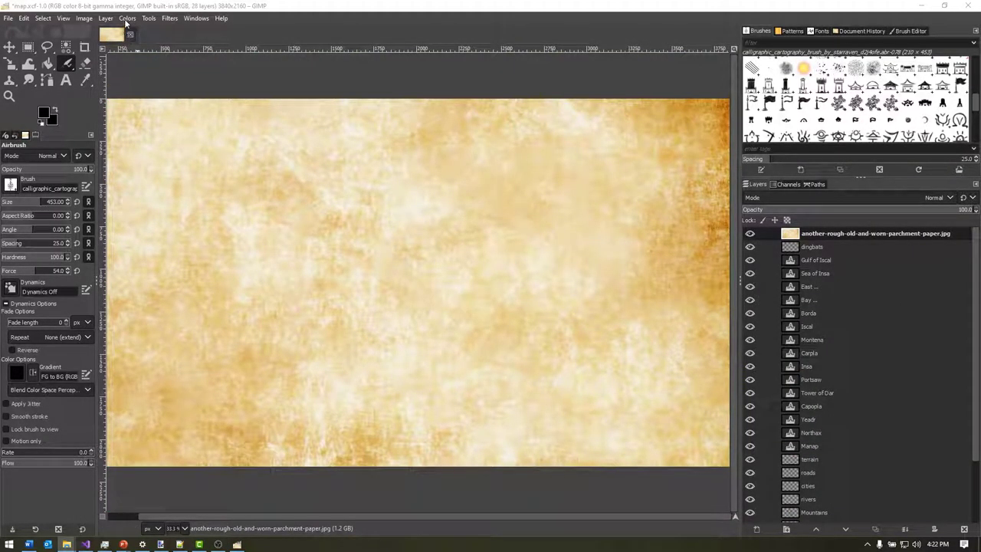
Step: Desaturate the parchment paper layer with Hue-Saturation by setting its saturation to -100
click(127, 17)
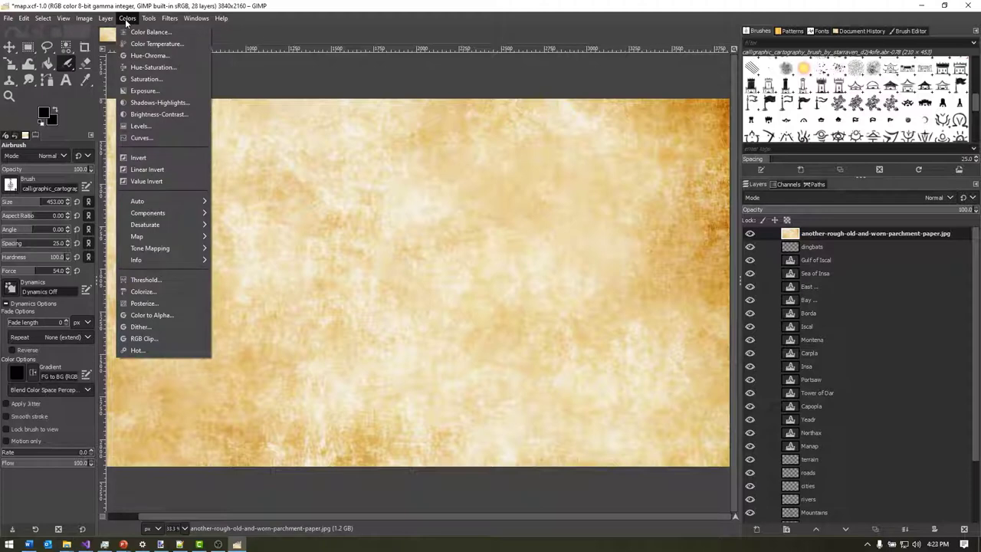
click(150, 67)
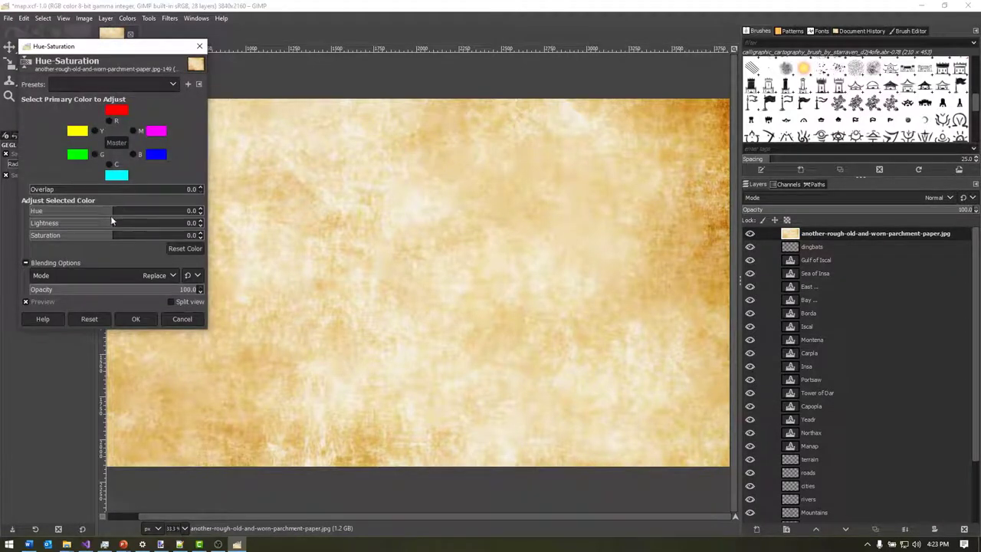
drag(113, 235, 30, 235)
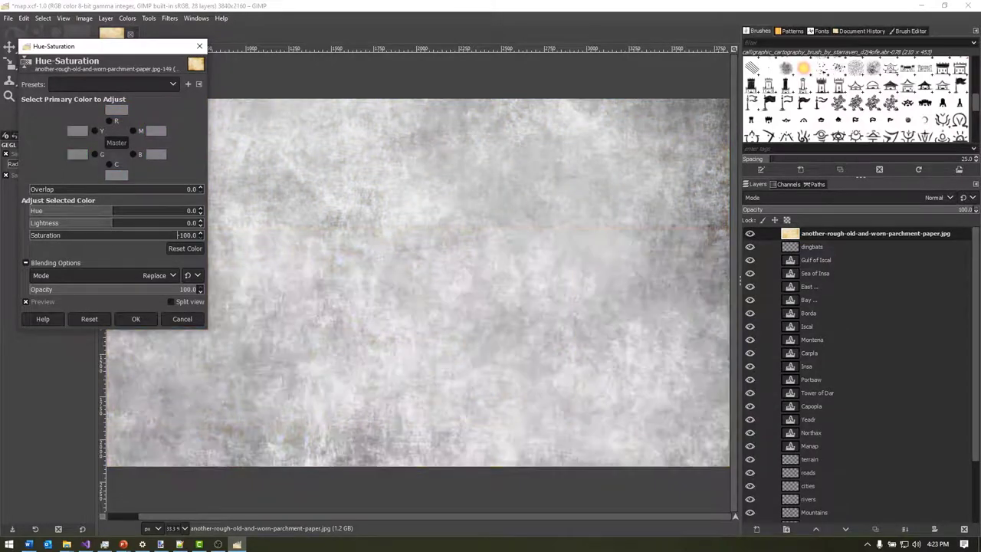
click(131, 322)
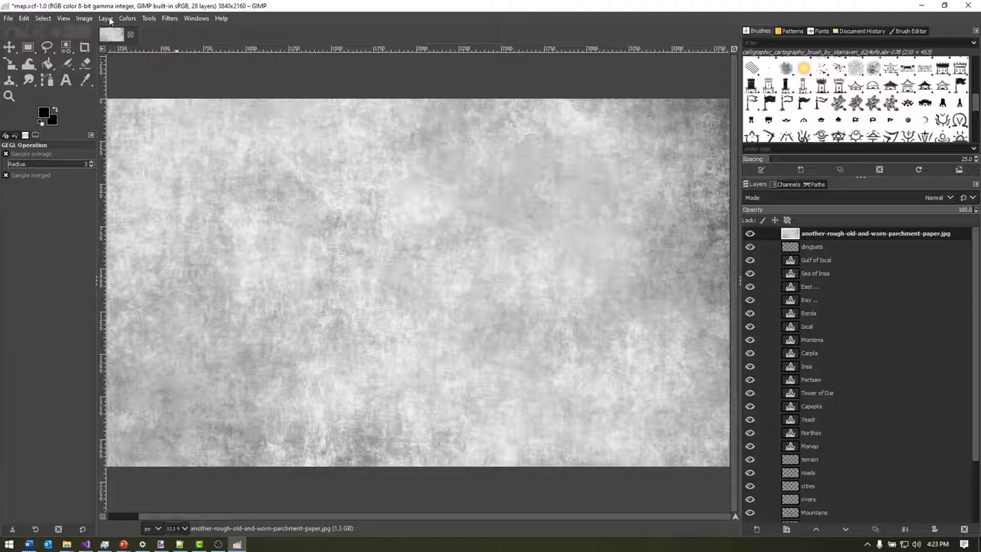
Step: Convert white to transparency on the grey parchment layer with Color to Alpha, using transparency threshold 0 and opacity threshold 1
click(106, 18)
mouse_move(127, 18)
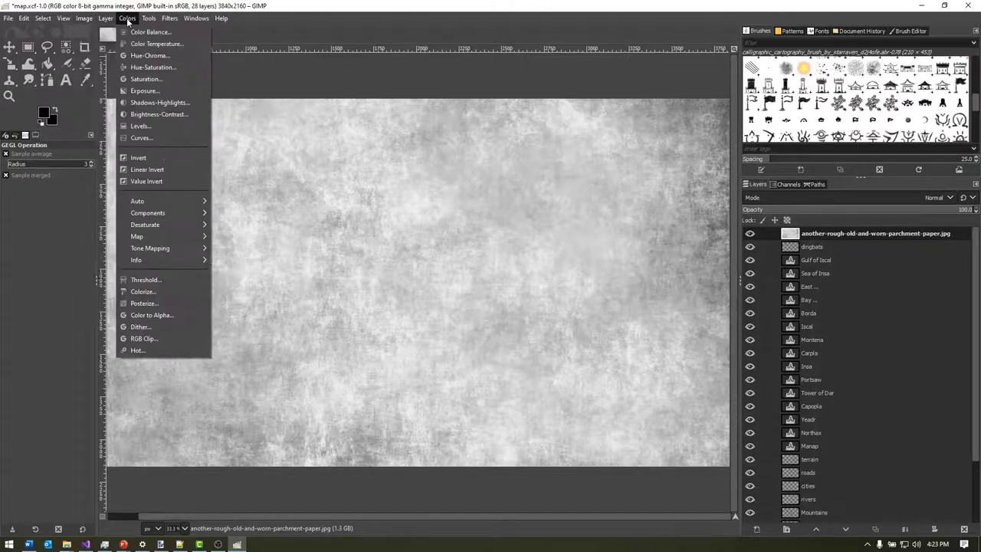
click(190, 316)
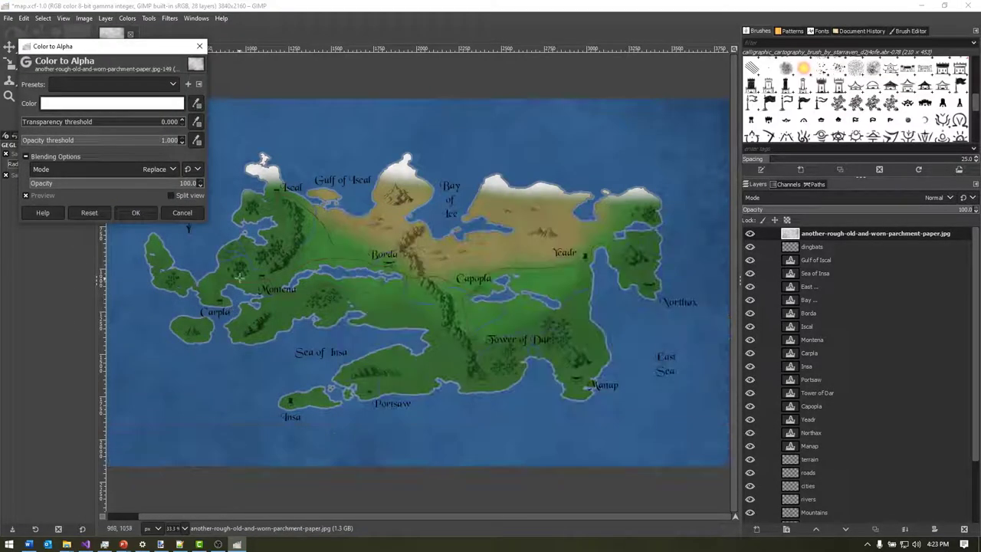
key(Return)
Step: Hide the biomes layer and flatten the image into a single layer
scroll(747, 422, down, 1)
click(750, 424)
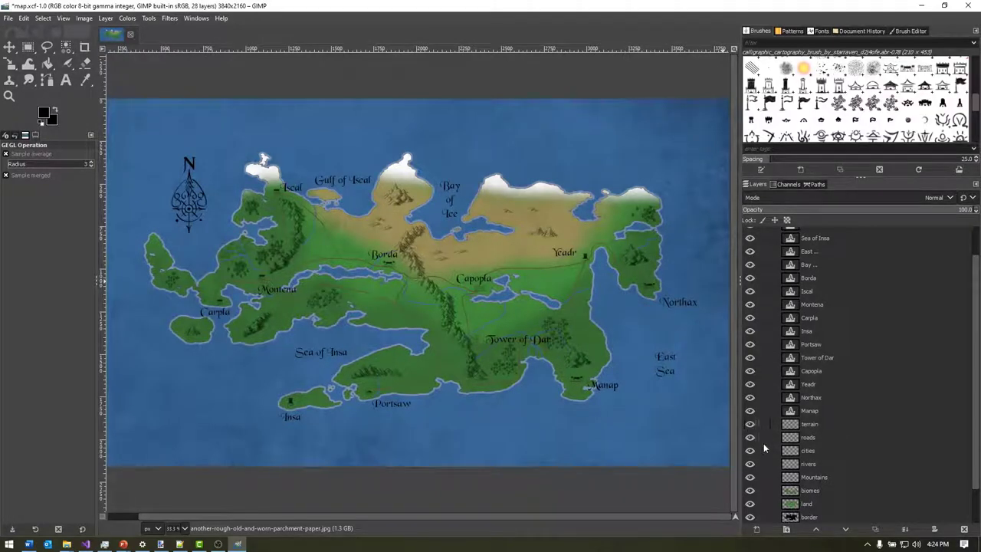
scroll(764, 465, down, 2)
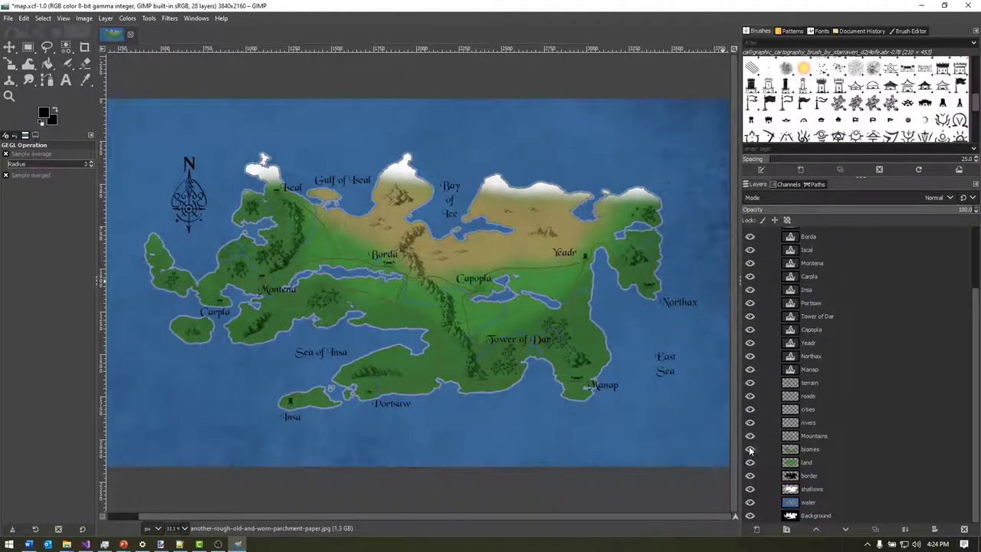
click(749, 450)
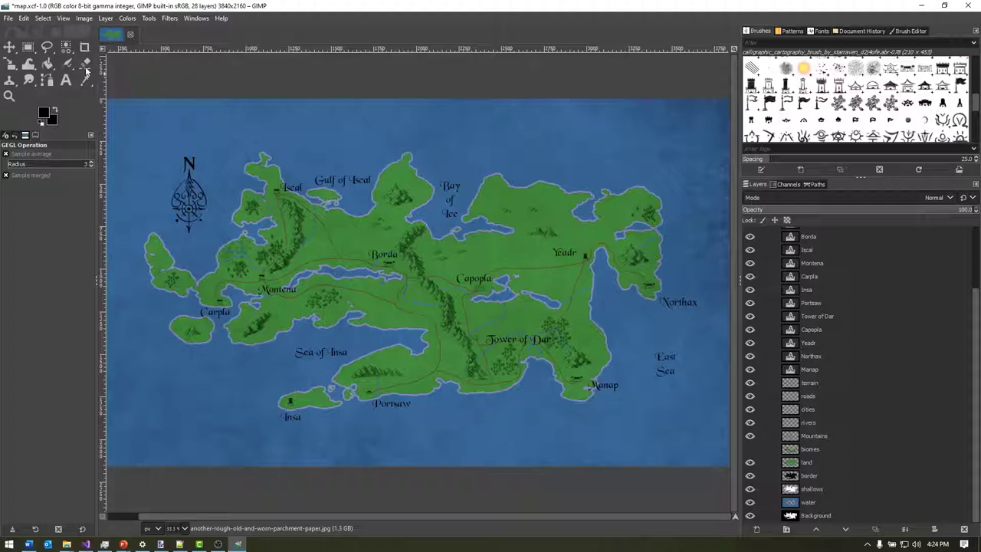
click(84, 18)
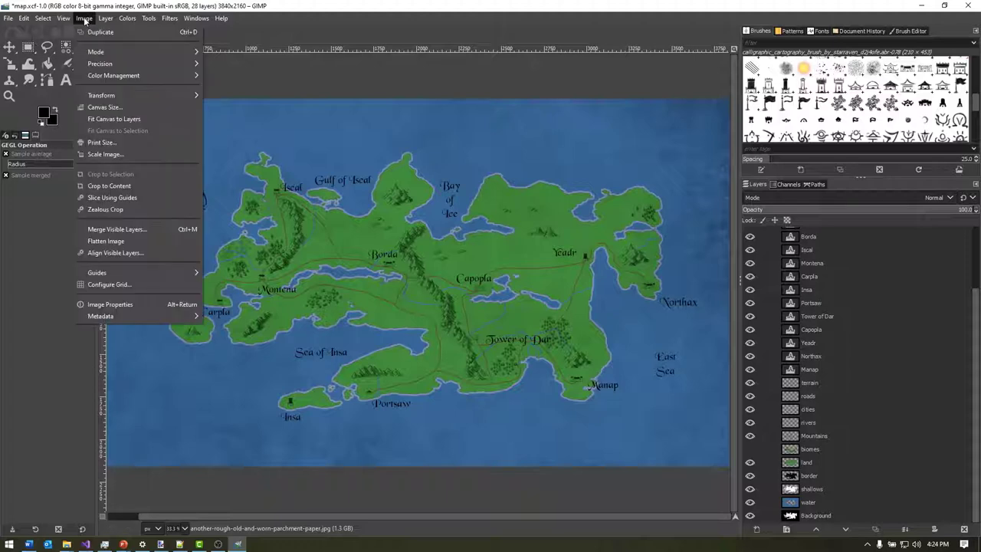
click(137, 240)
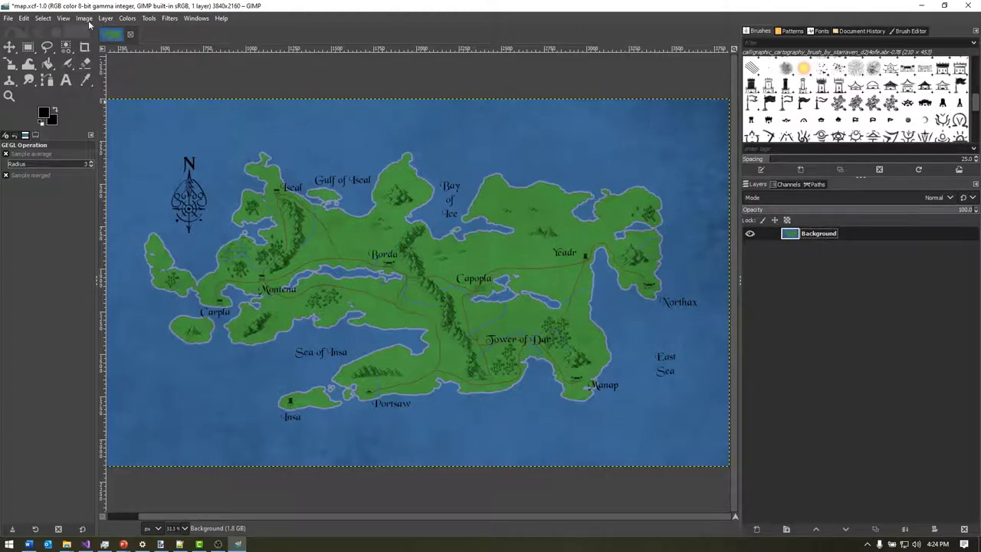
Step: Convert the flattened map with Color to Gray, using radius 78, 8 samples and 21 iterations
click(129, 20)
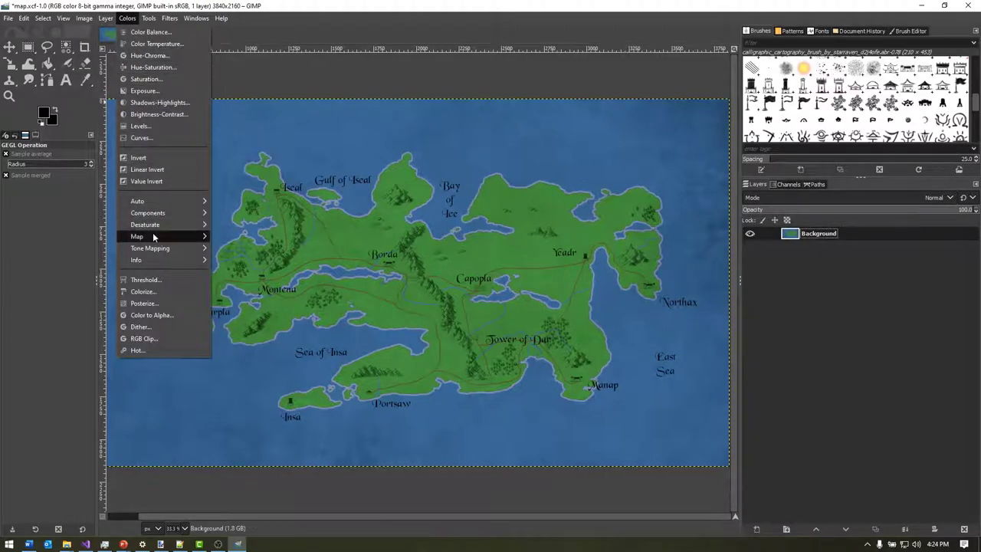
mouse_move(161, 224)
click(230, 224)
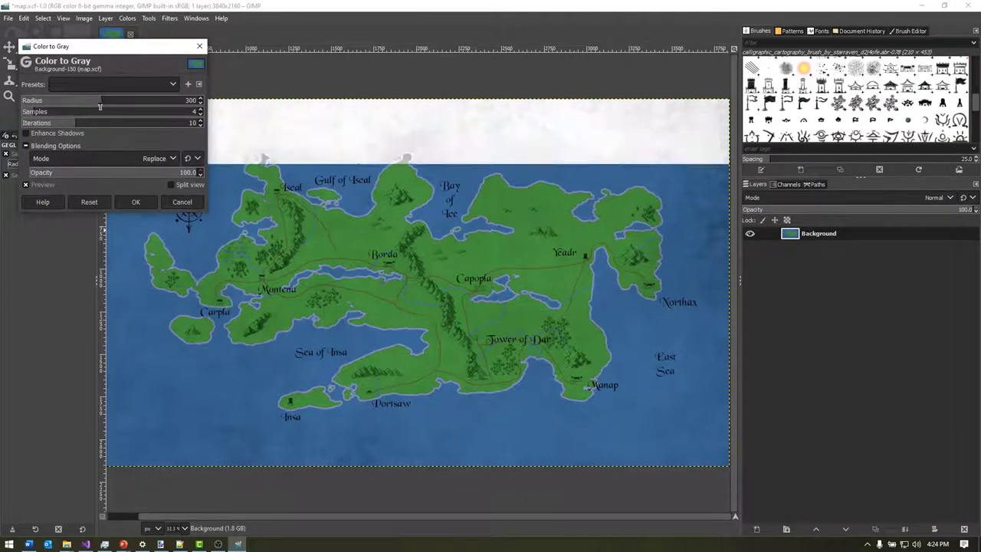
drag(85, 102, 49, 105)
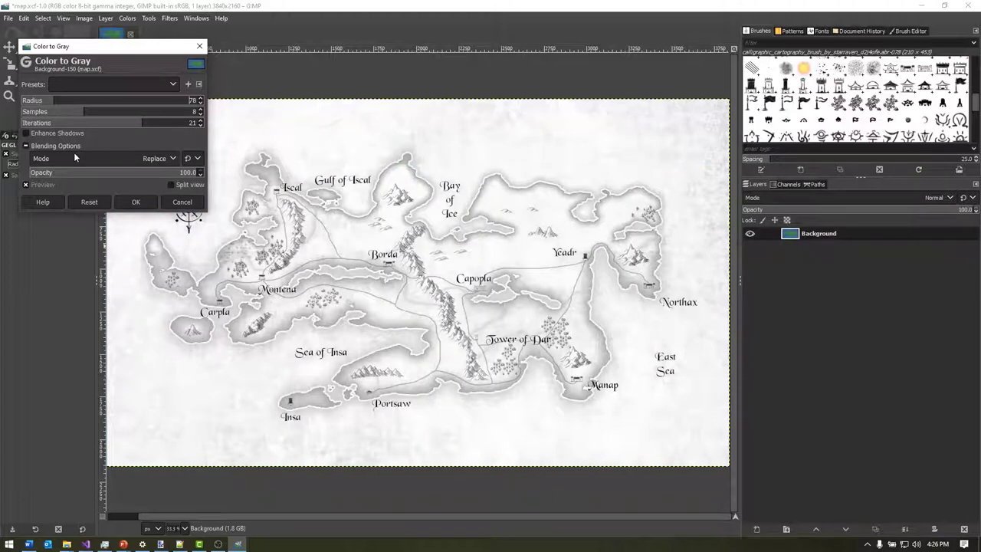